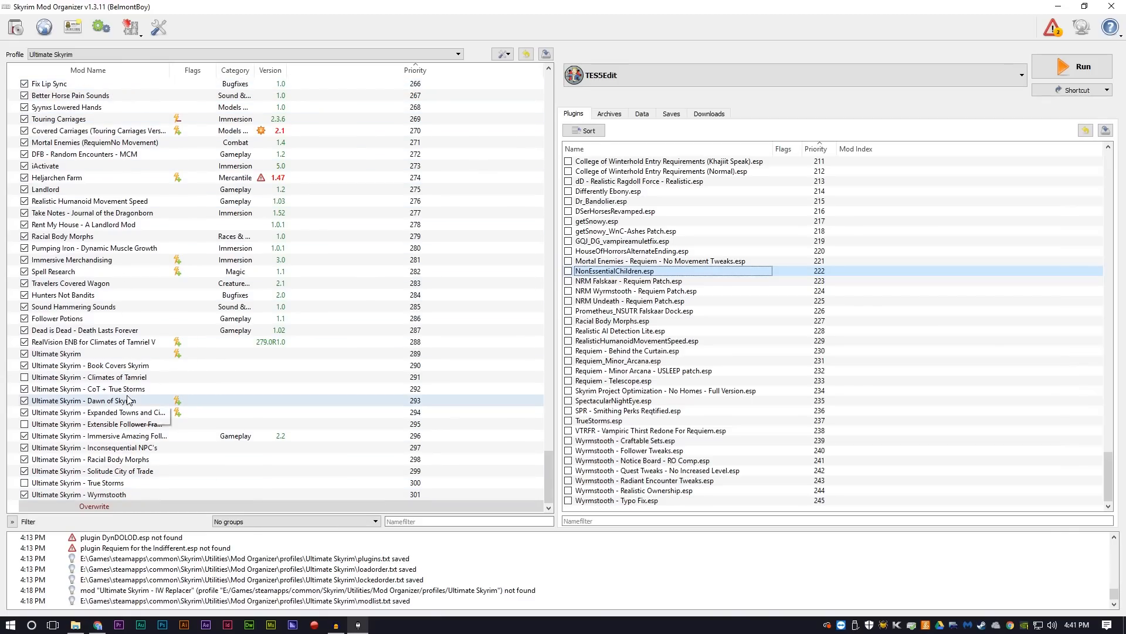
mouse_move(630, 438)
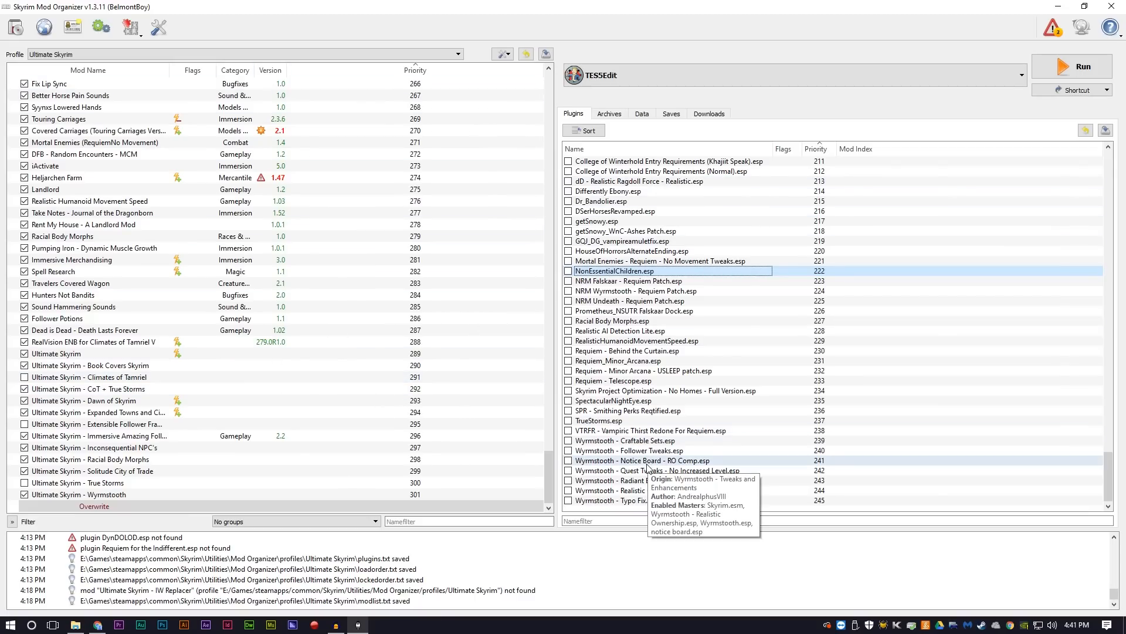
scroll(648, 460, up, 10)
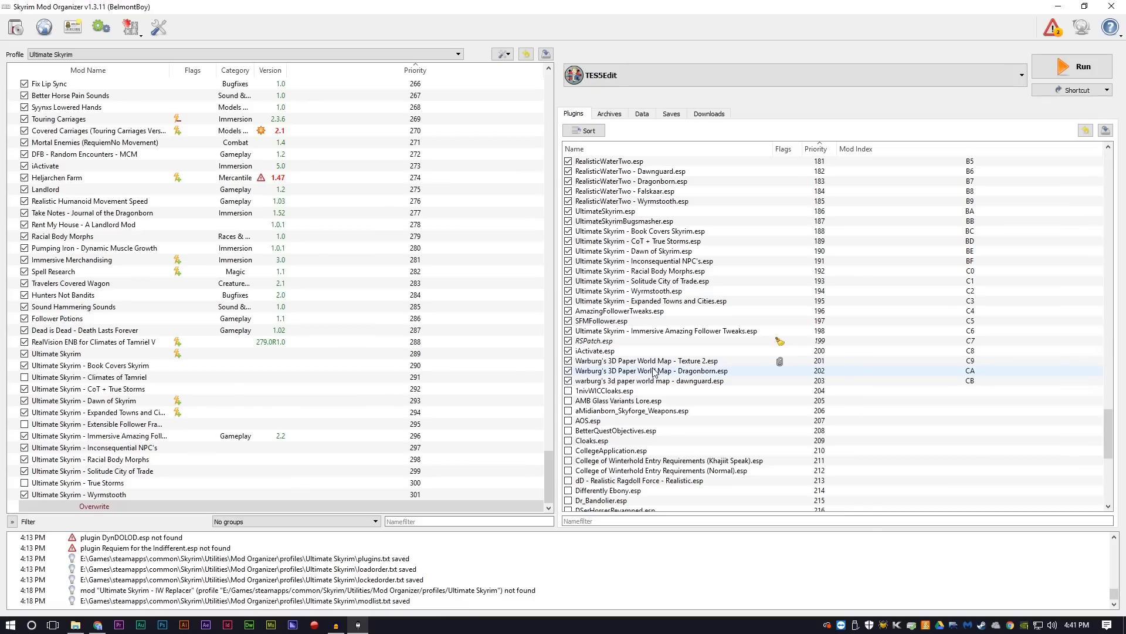
mouse_move(656, 376)
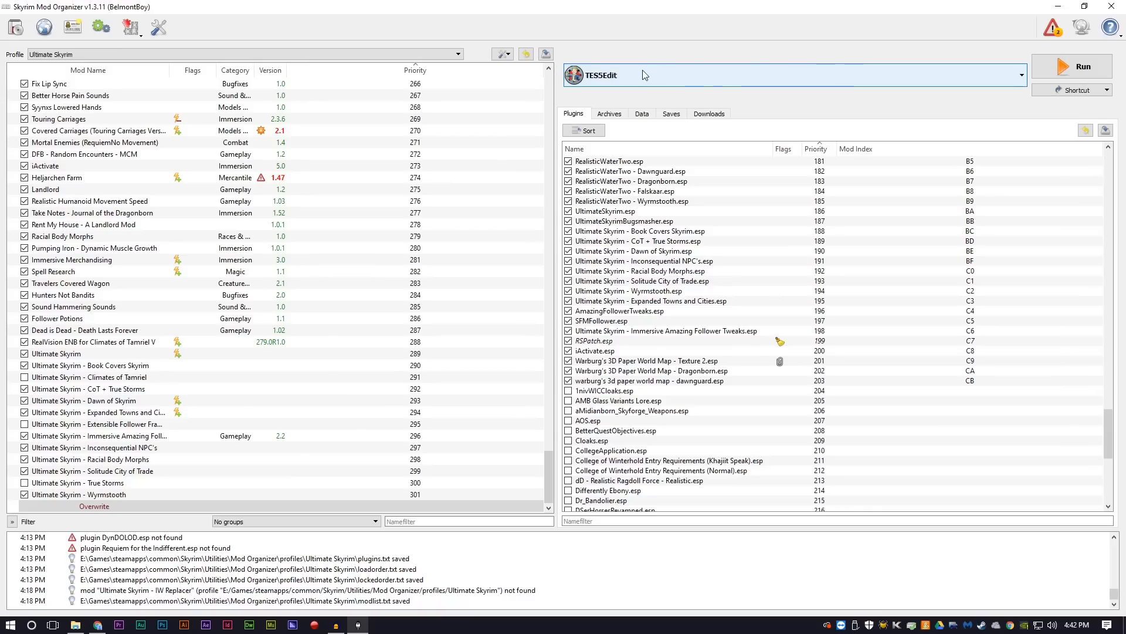
Step: Start a new entry in the mod manager's executables list and title it FNIS
click(680, 78)
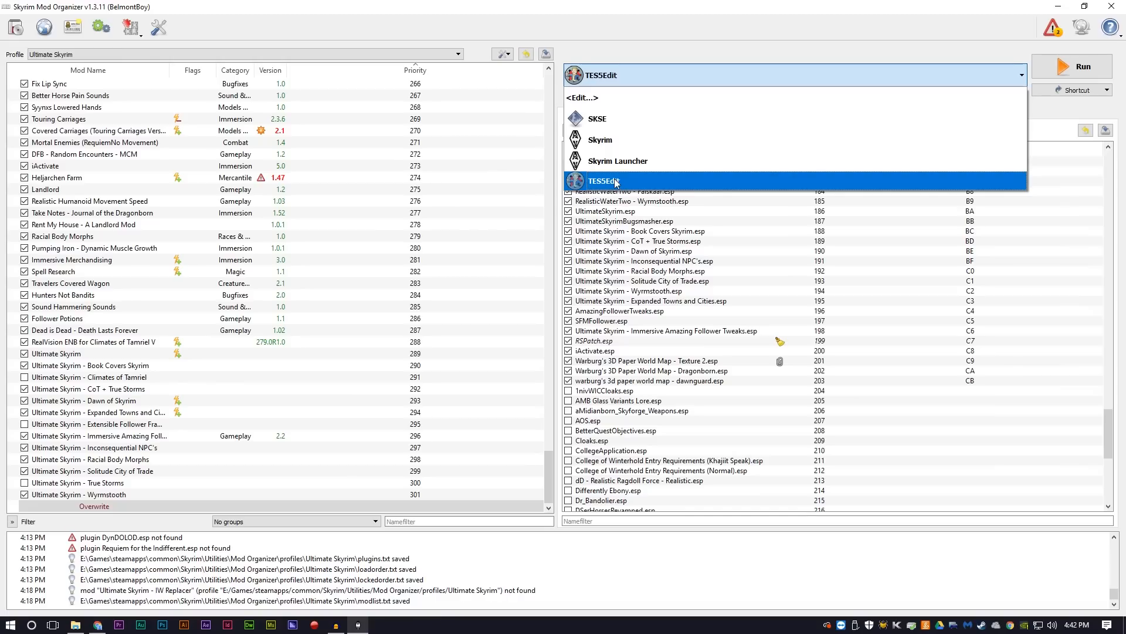
click(594, 99)
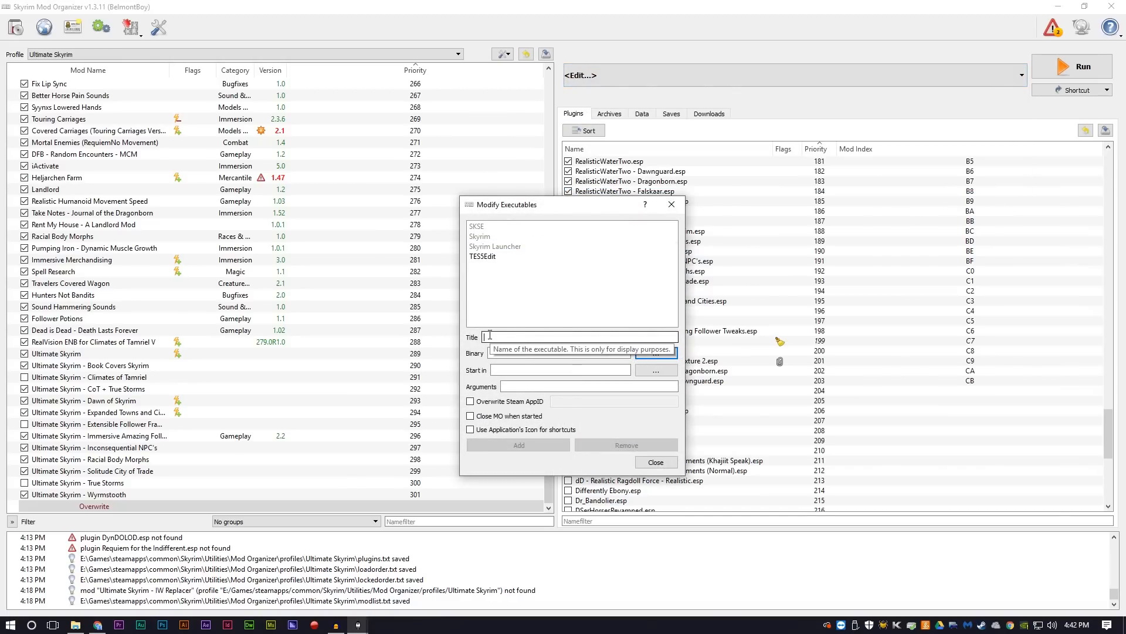
text(FNIS)
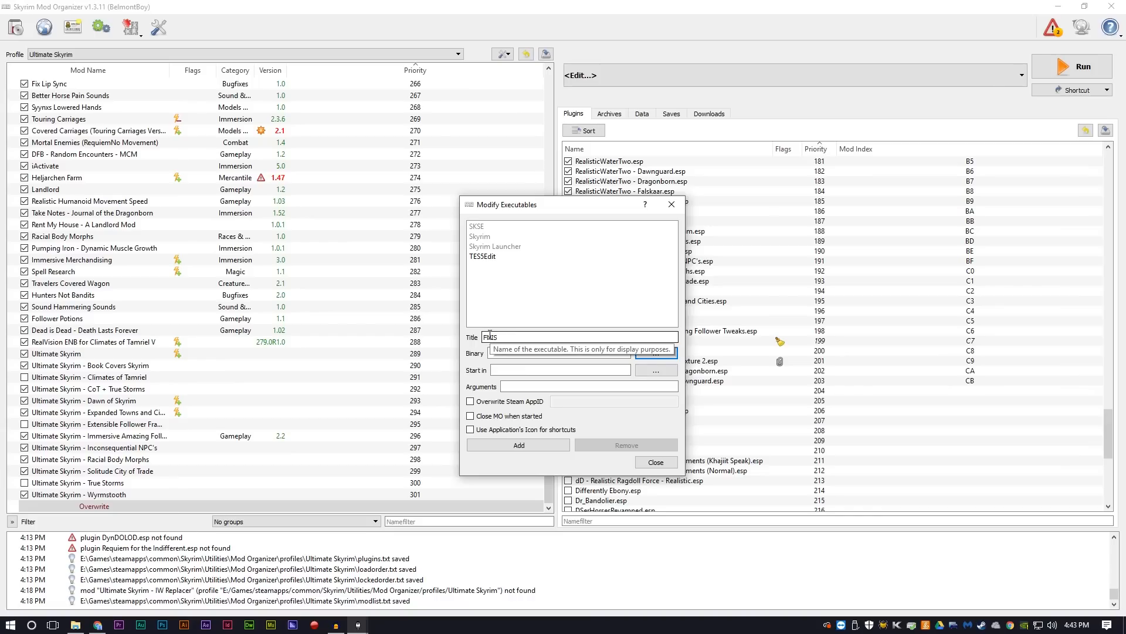
Step: Set the binary to GenerateFNISforUsers.exe from the Fores New Idles in Skyrim - FNIS mod's tools\GenerateFNIS_for_Users folder and add the executable
click(657, 353)
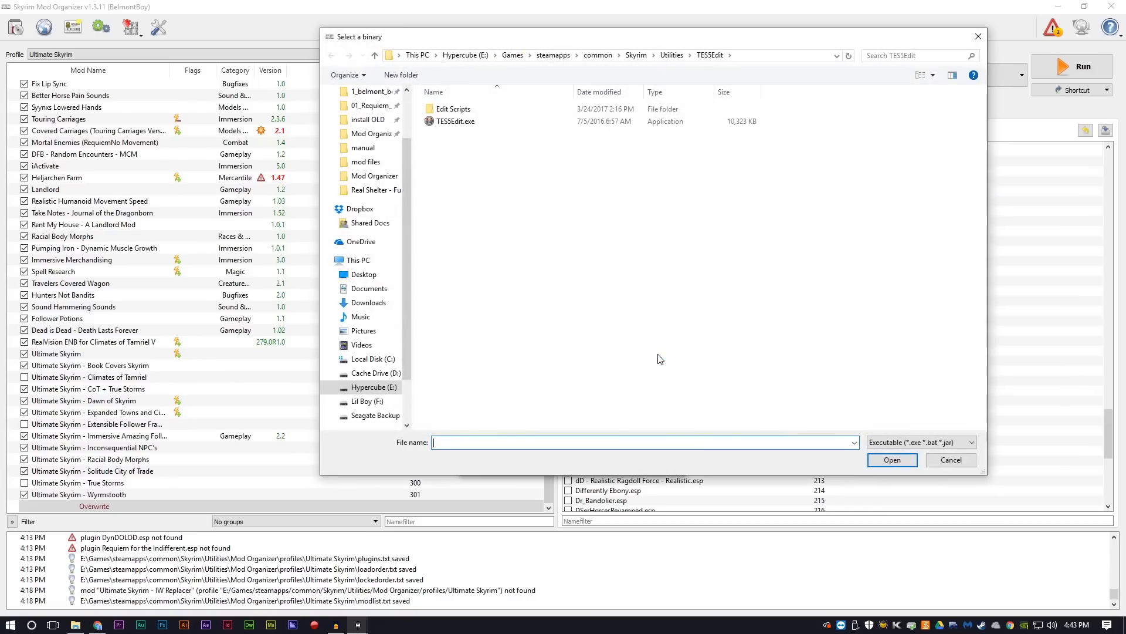
click(672, 55)
double_click(464, 110)
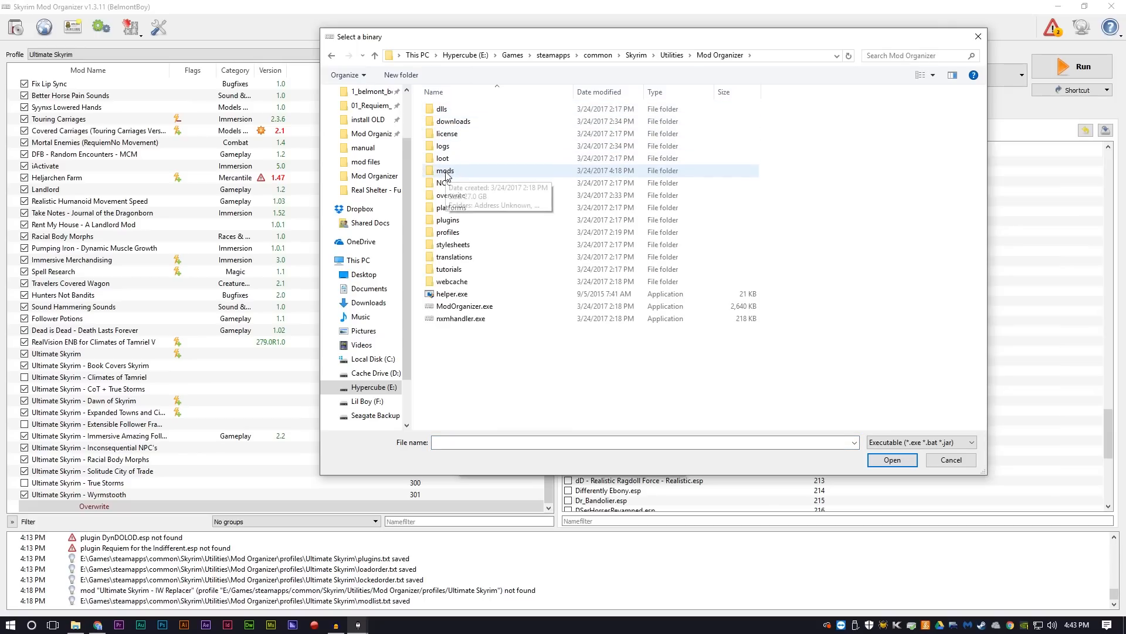
double_click(445, 171)
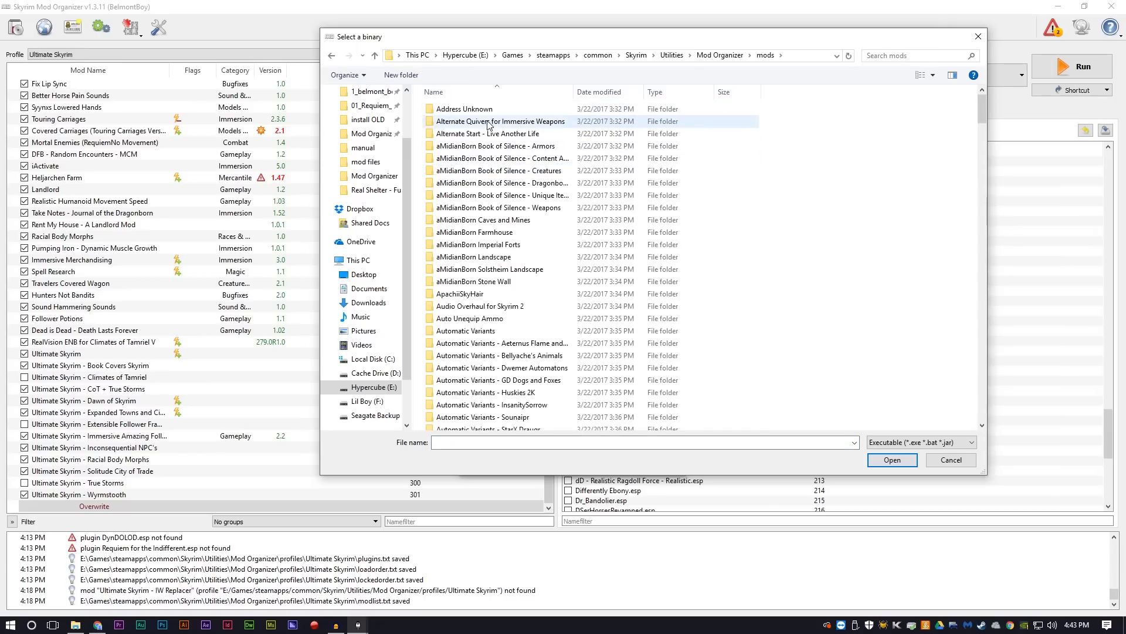
scroll(490, 314, down, 10)
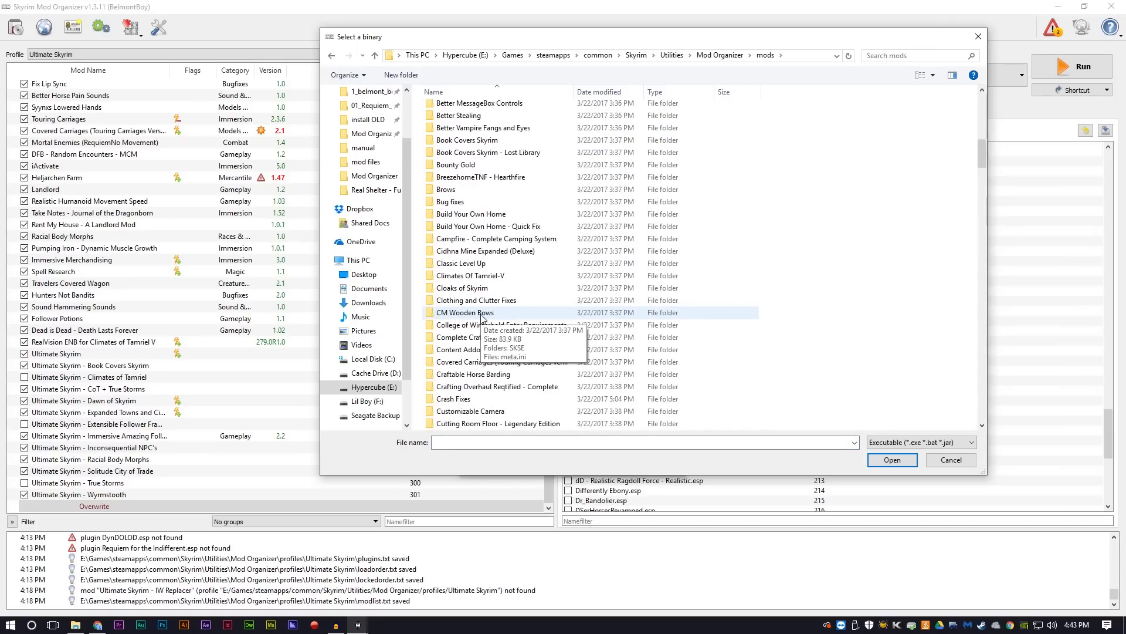
scroll(481, 323, down, 10)
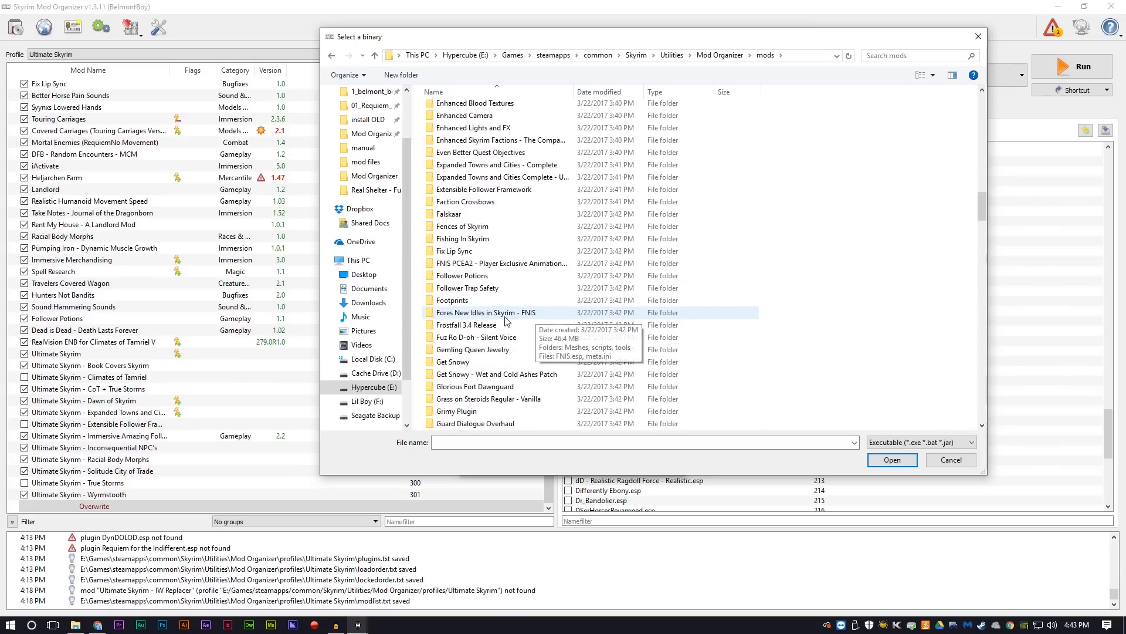
double_click(512, 318)
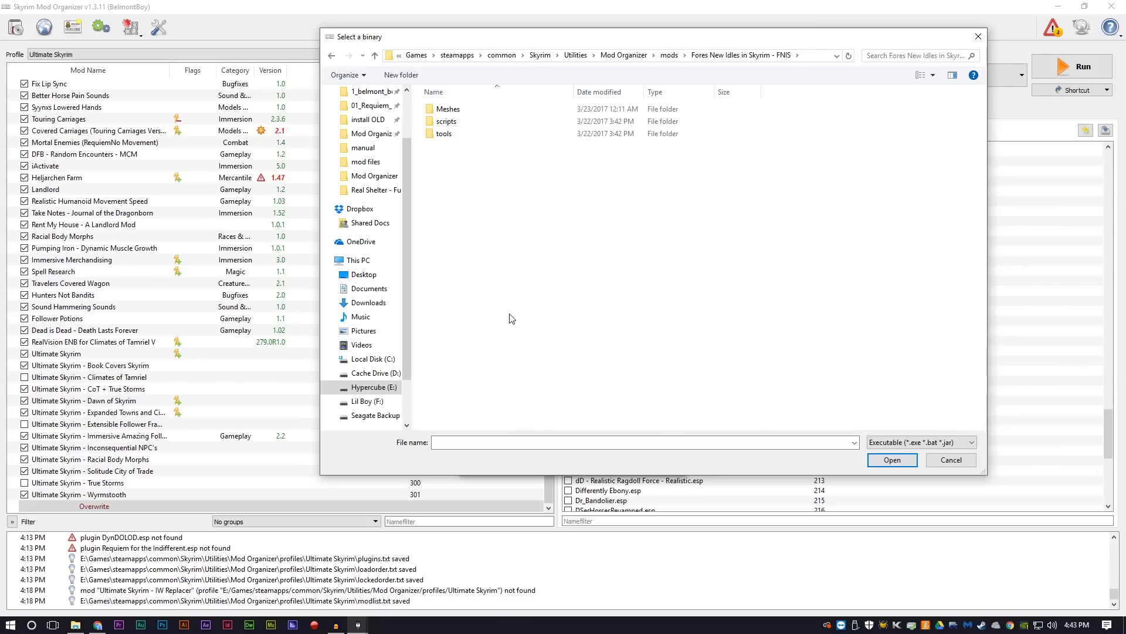
double_click(446, 135)
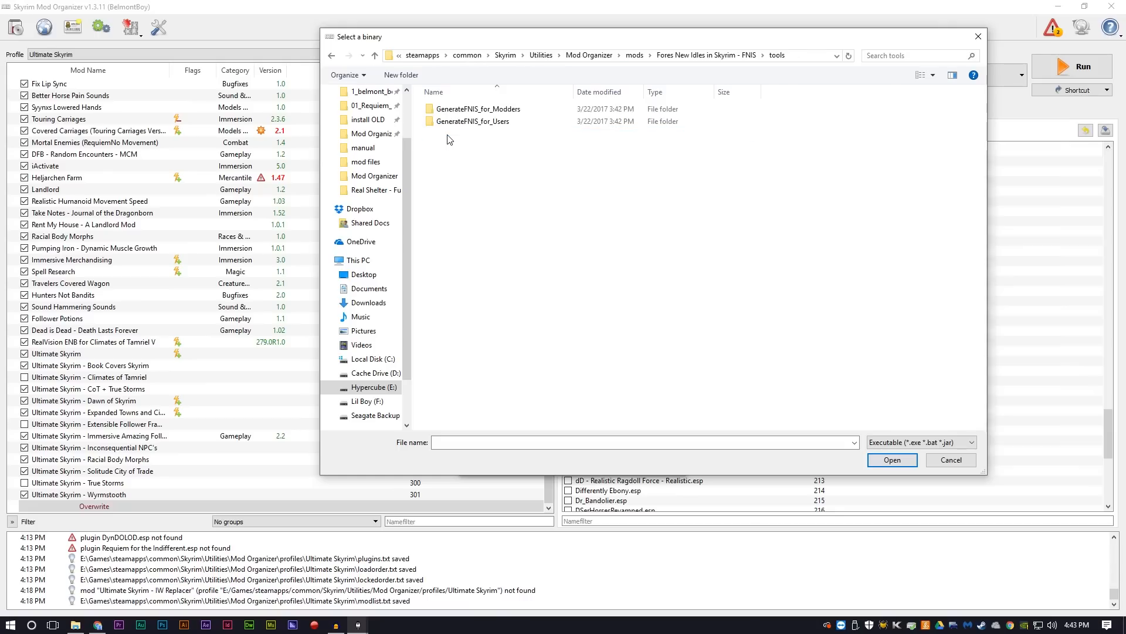
double_click(486, 124)
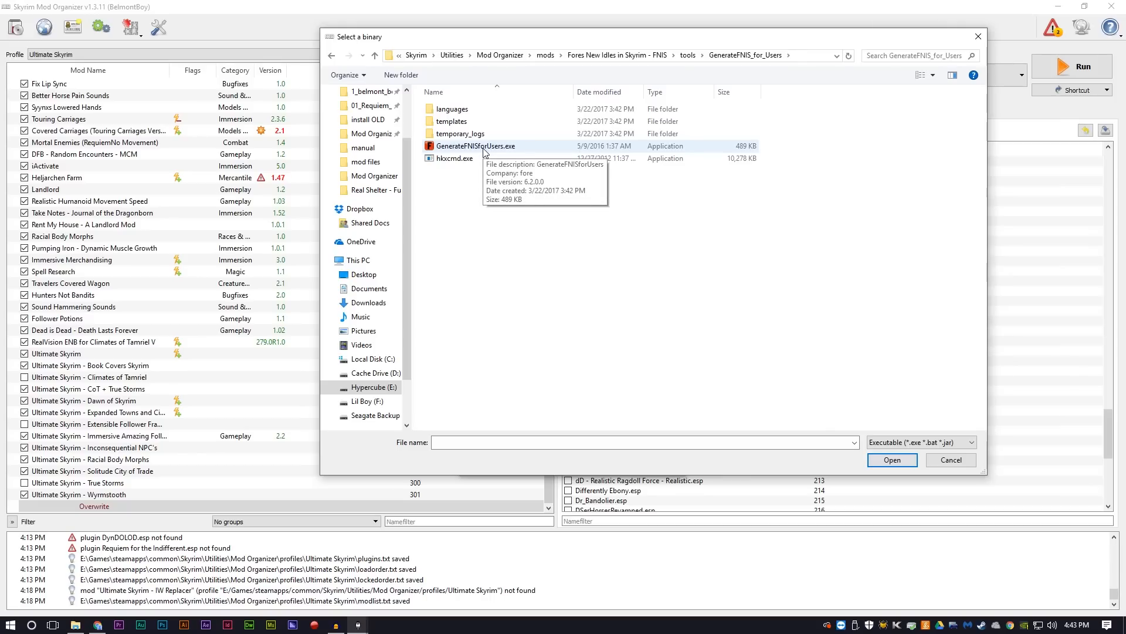
double_click(486, 148)
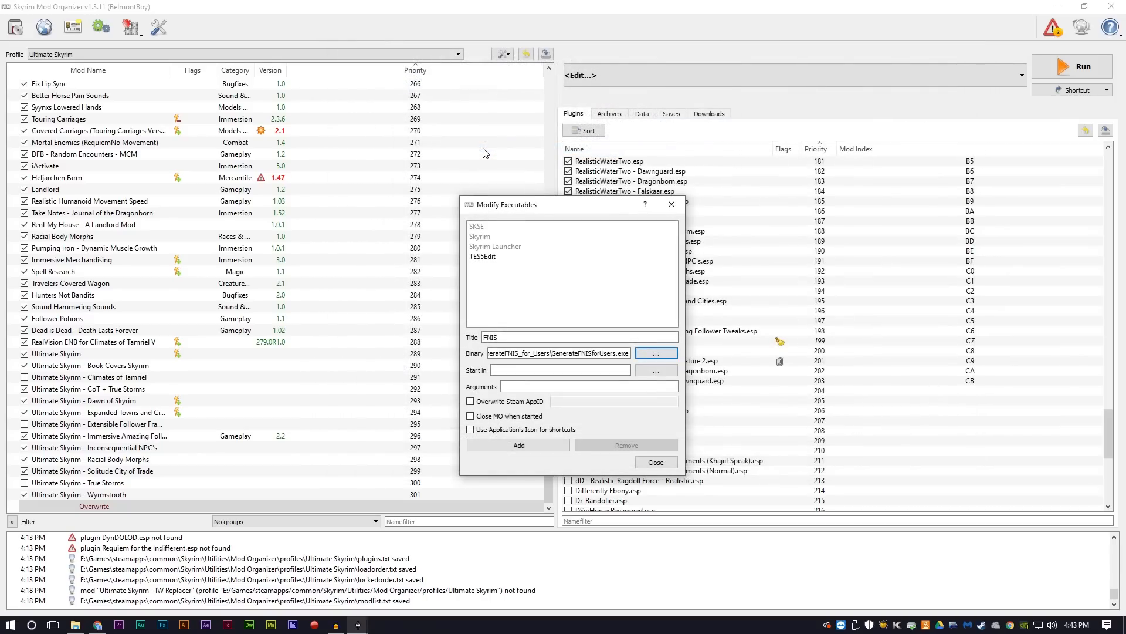
click(519, 445)
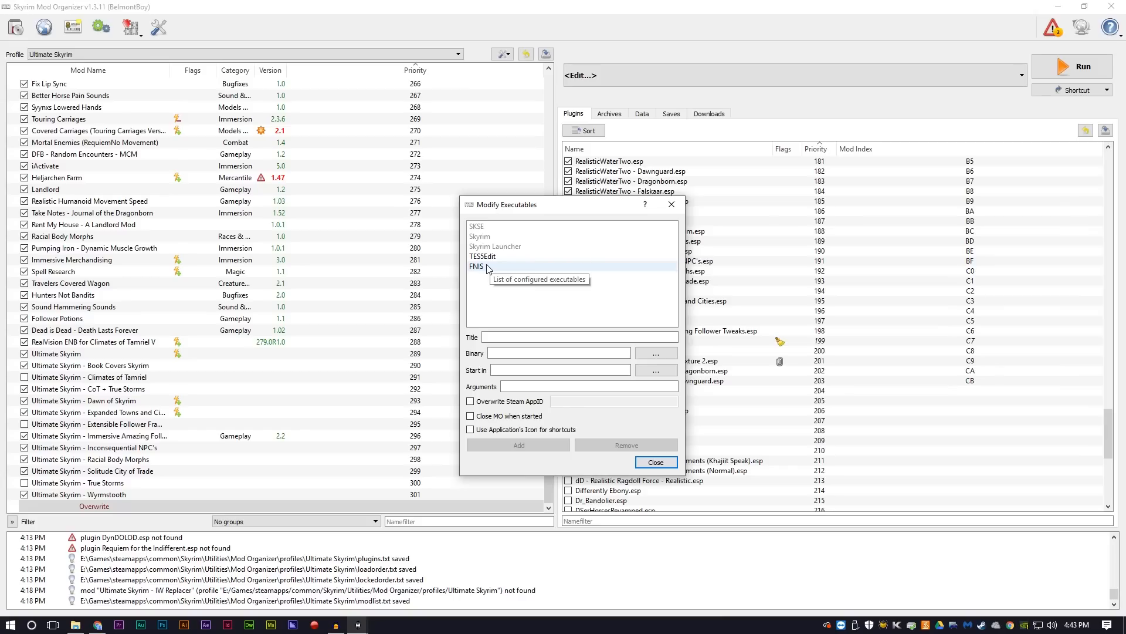
click(650, 467)
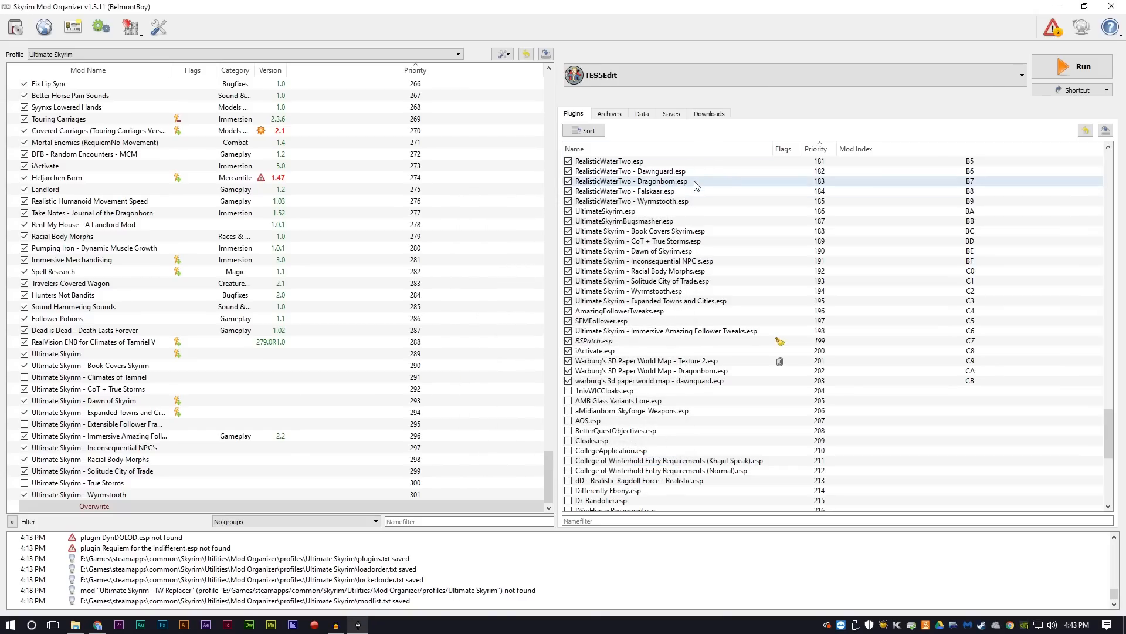
Step: Select FNIS as the program to launch from Mod Organizer and run it
click(678, 73)
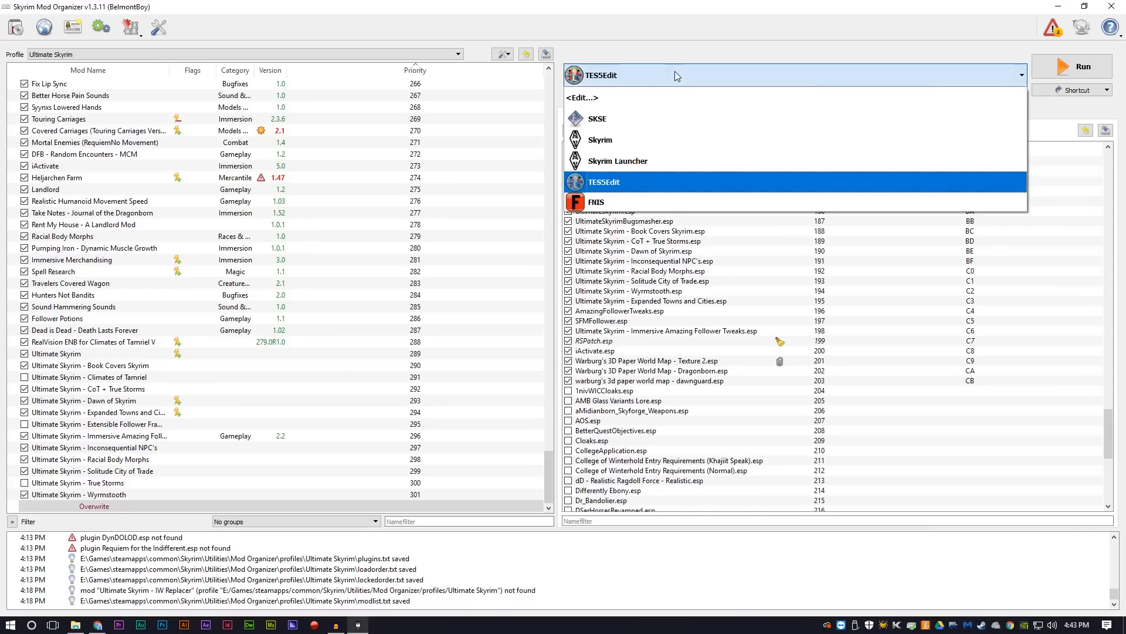
click(639, 202)
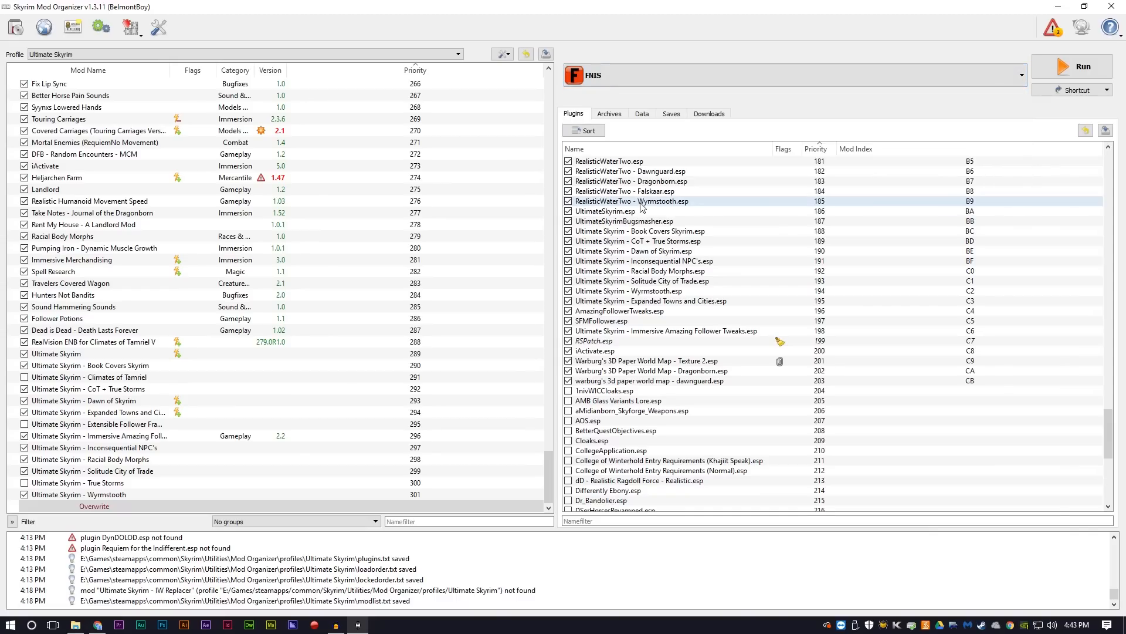
click(1083, 66)
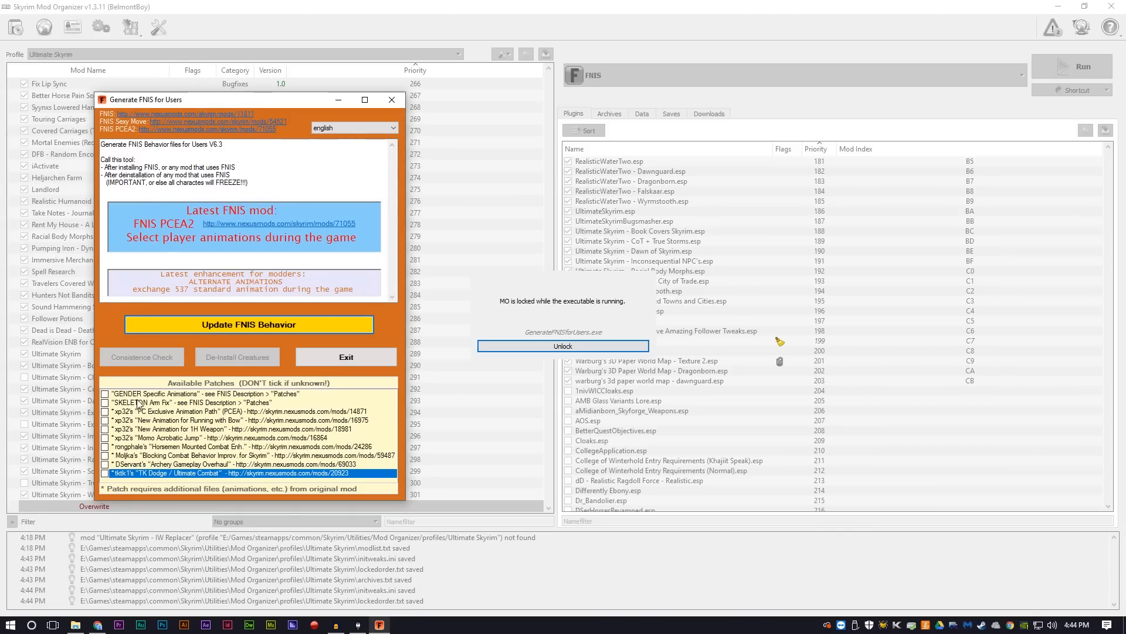
Step: Update the FNIS behavior with the "SKELETON Arm Fix" patch enabled and exit the generator, permanently declining the desktop shortcut
click(105, 403)
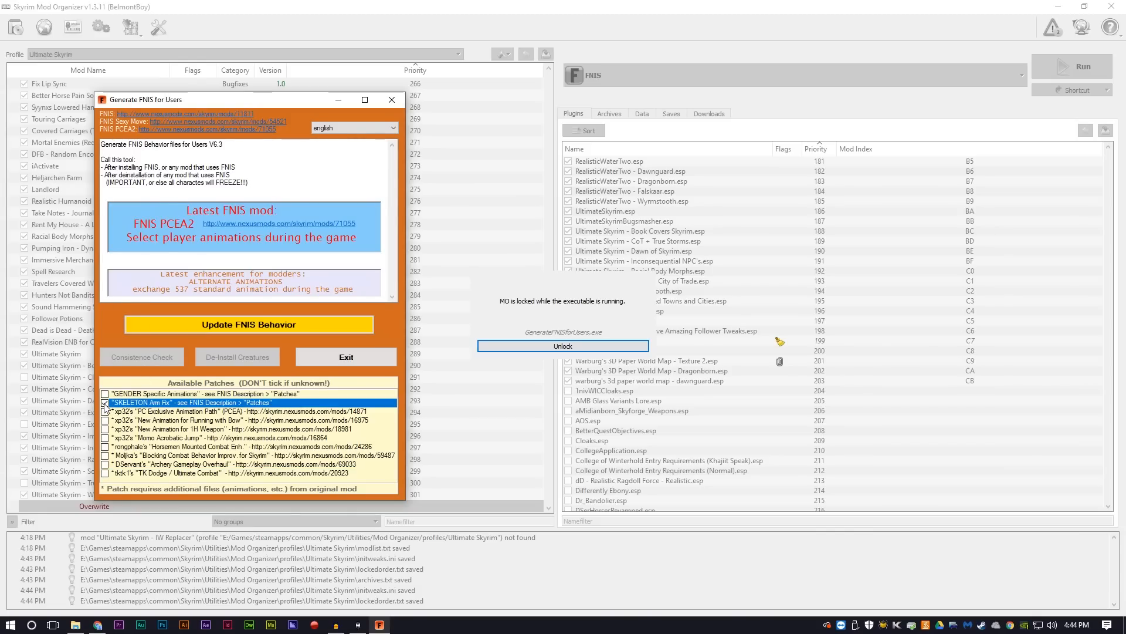
click(222, 325)
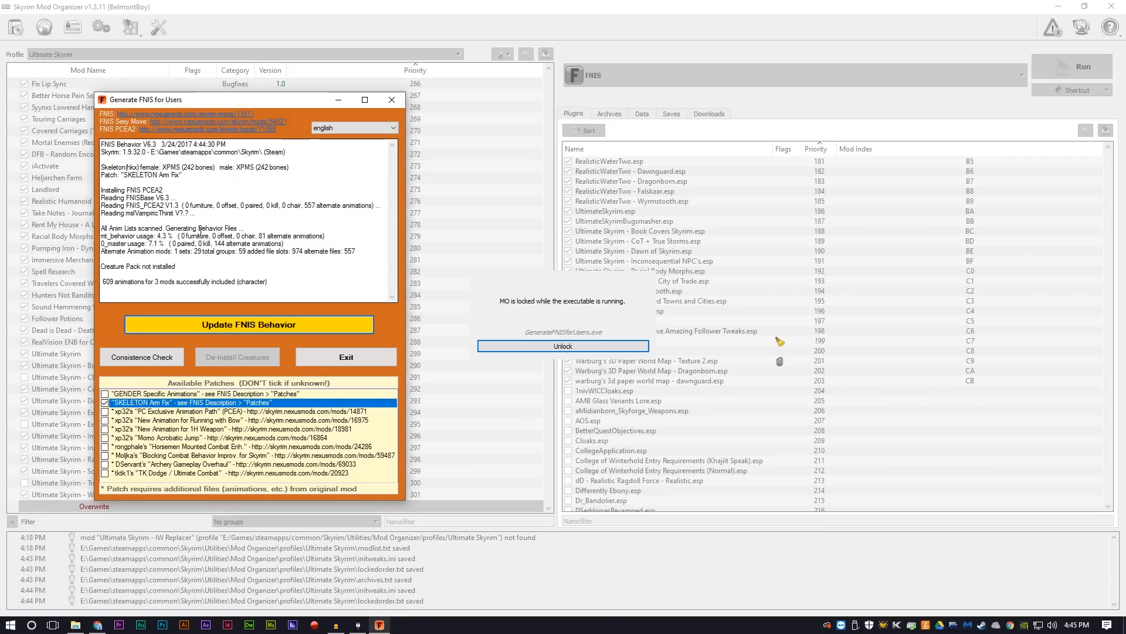
drag(101, 229, 197, 256)
click(197, 256)
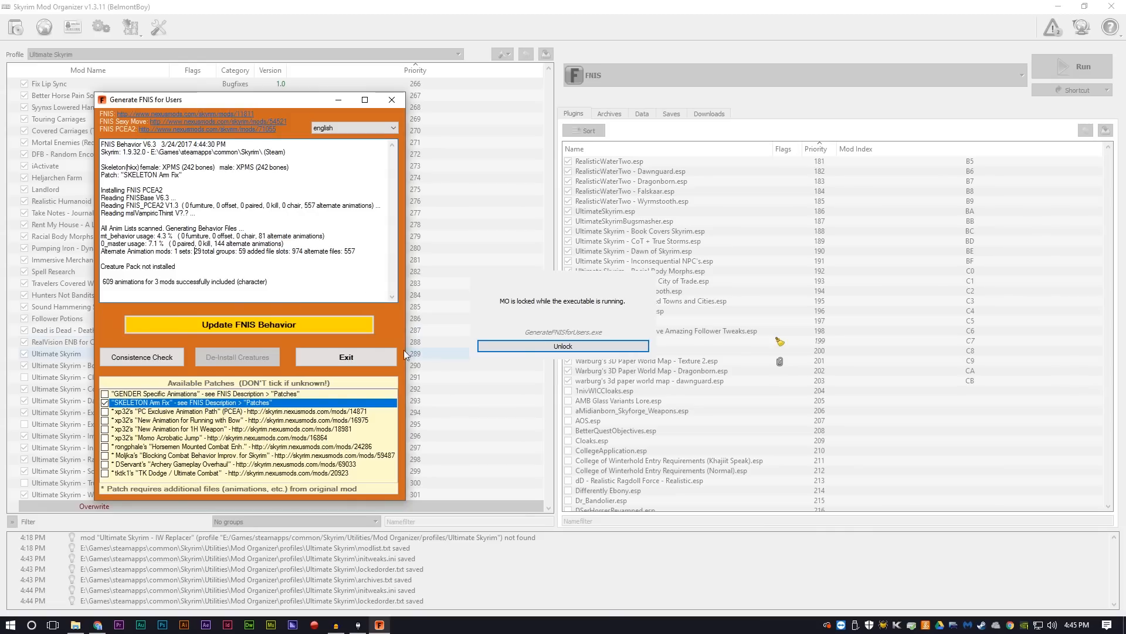
click(346, 358)
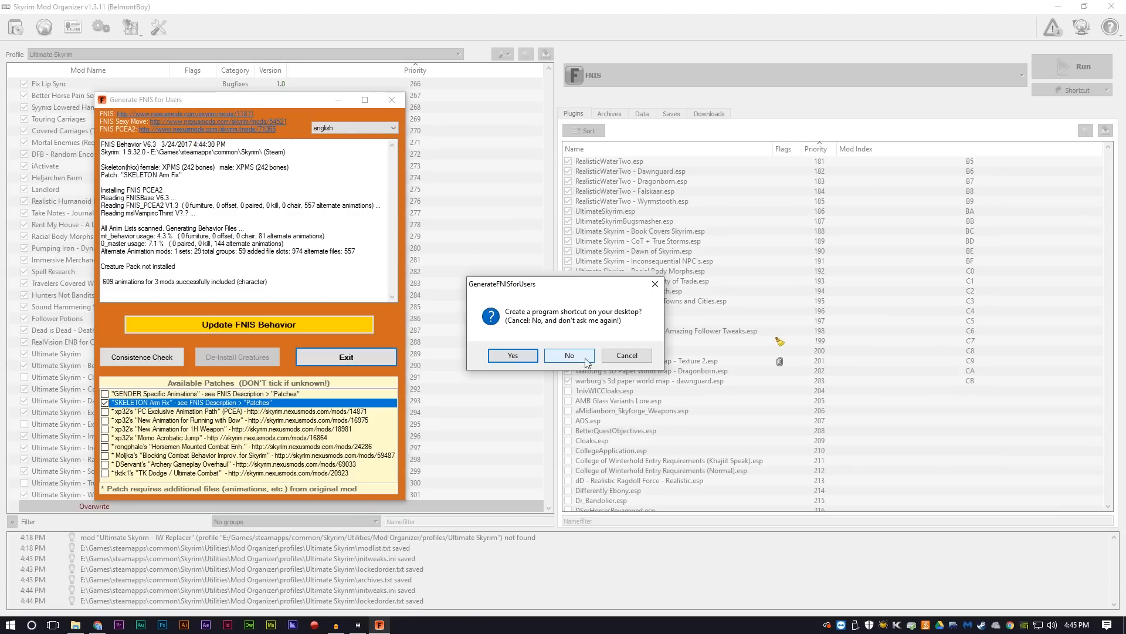
click(638, 358)
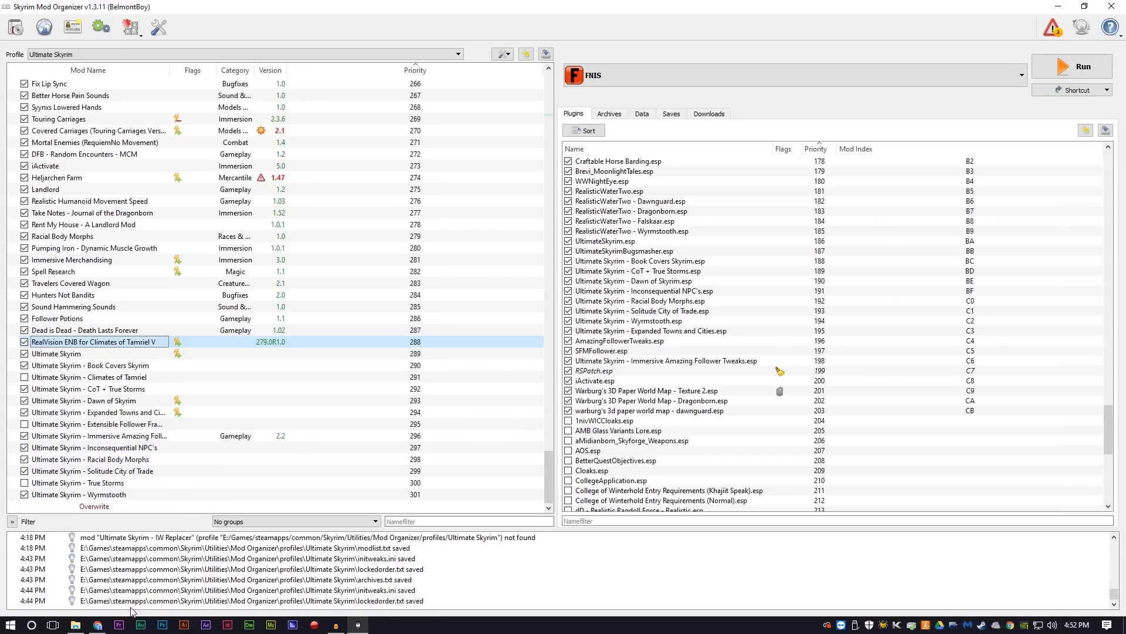
Step: Switch to Chrome, download the ENBSeries v0.308 archive for TES Skyrim from enbdev.com, open it in WinRAR and minimize the browser
click(98, 625)
scroll(333, 330, up, 20)
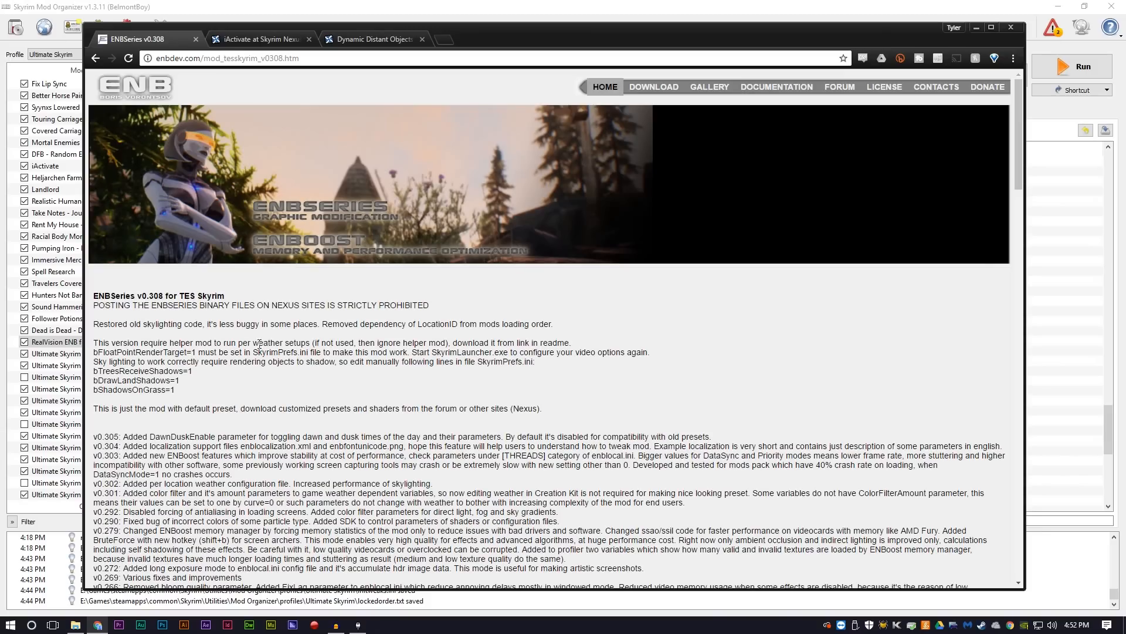
scroll(314, 328, down, 20)
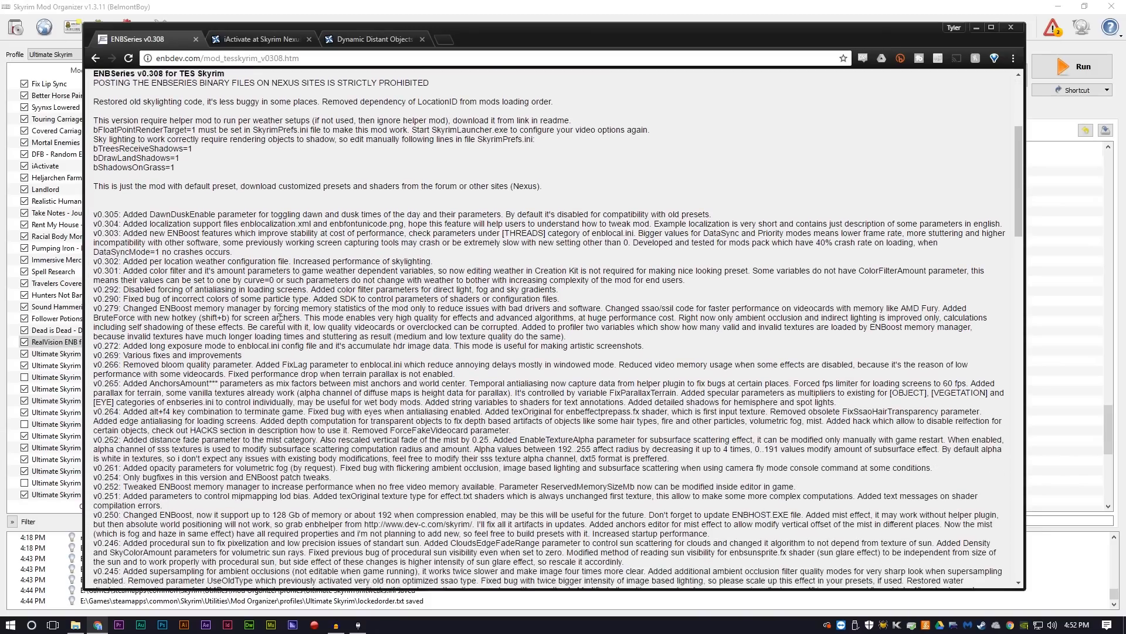
scroll(286, 297, down, 15)
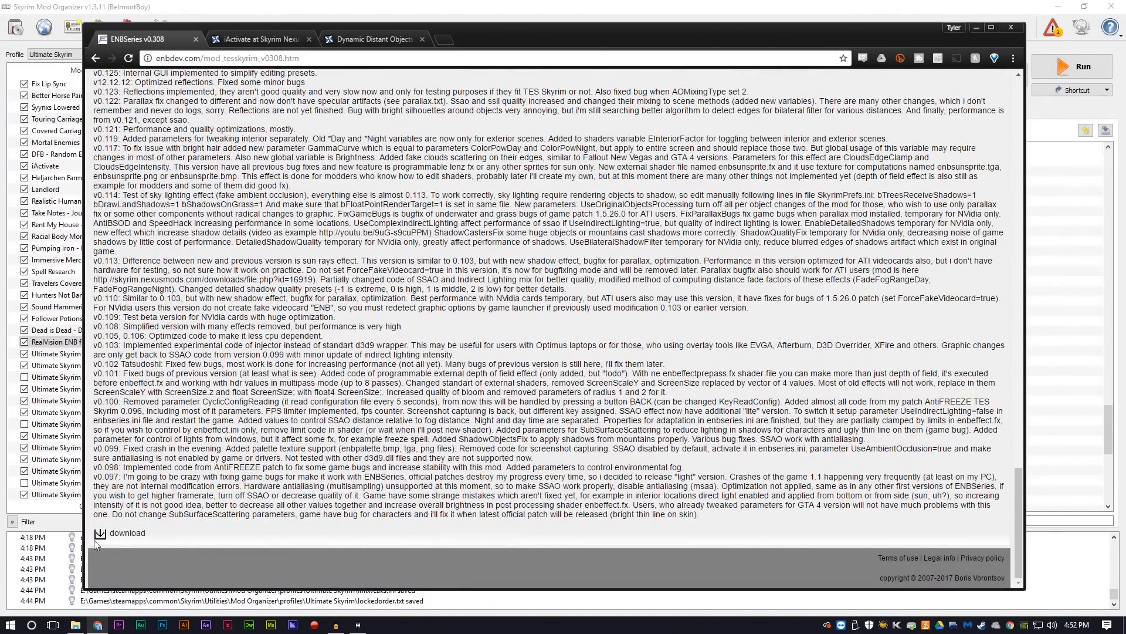
click(101, 535)
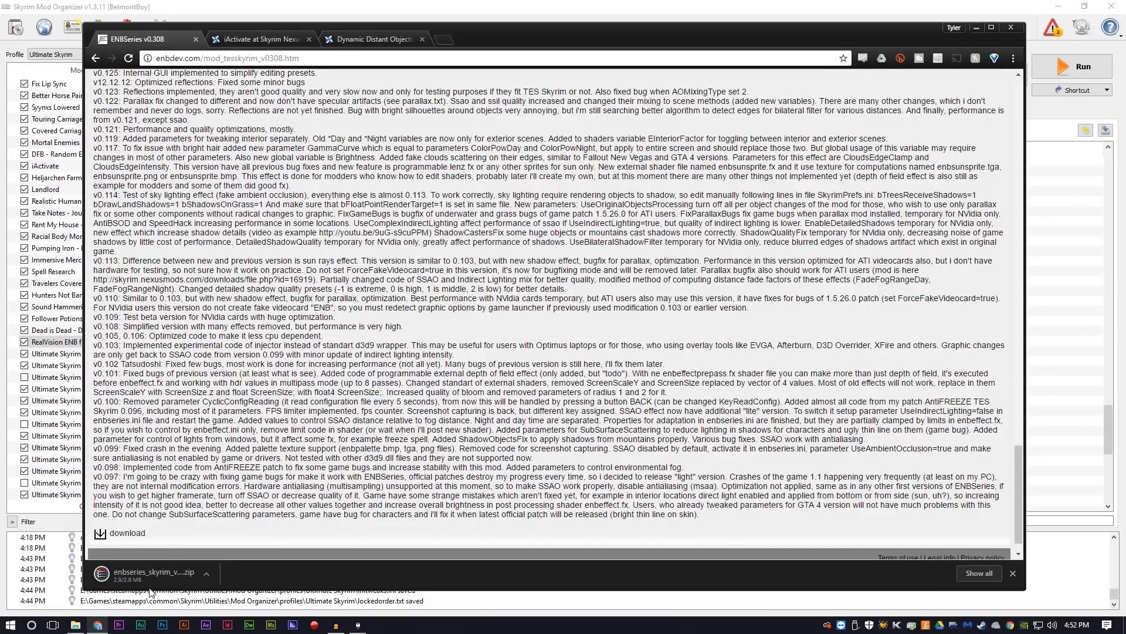
click(136, 574)
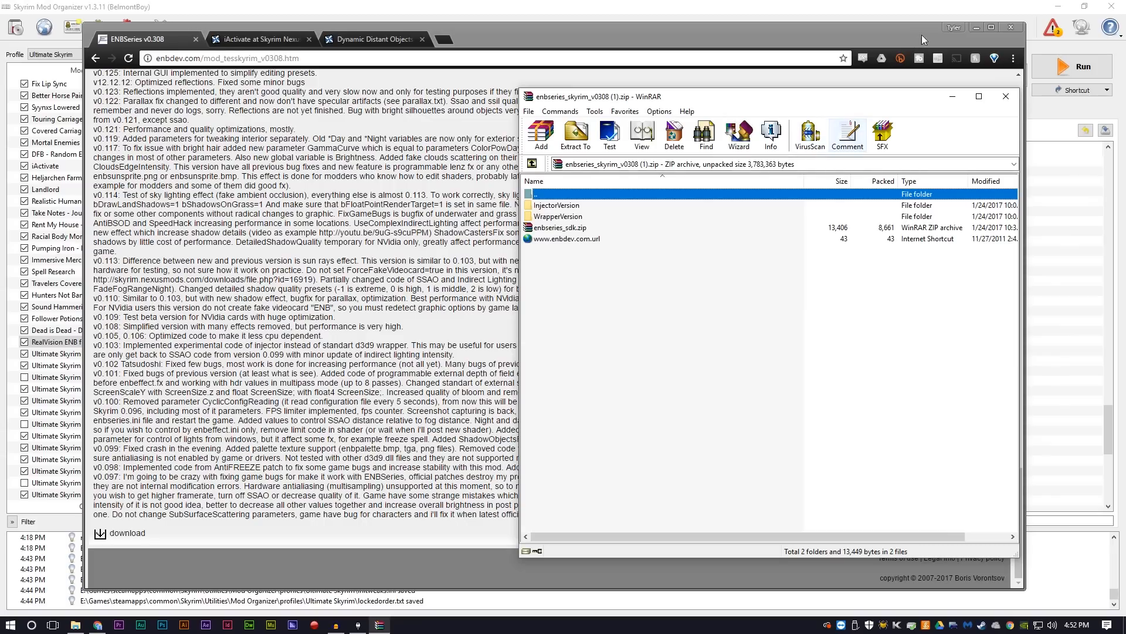
click(976, 28)
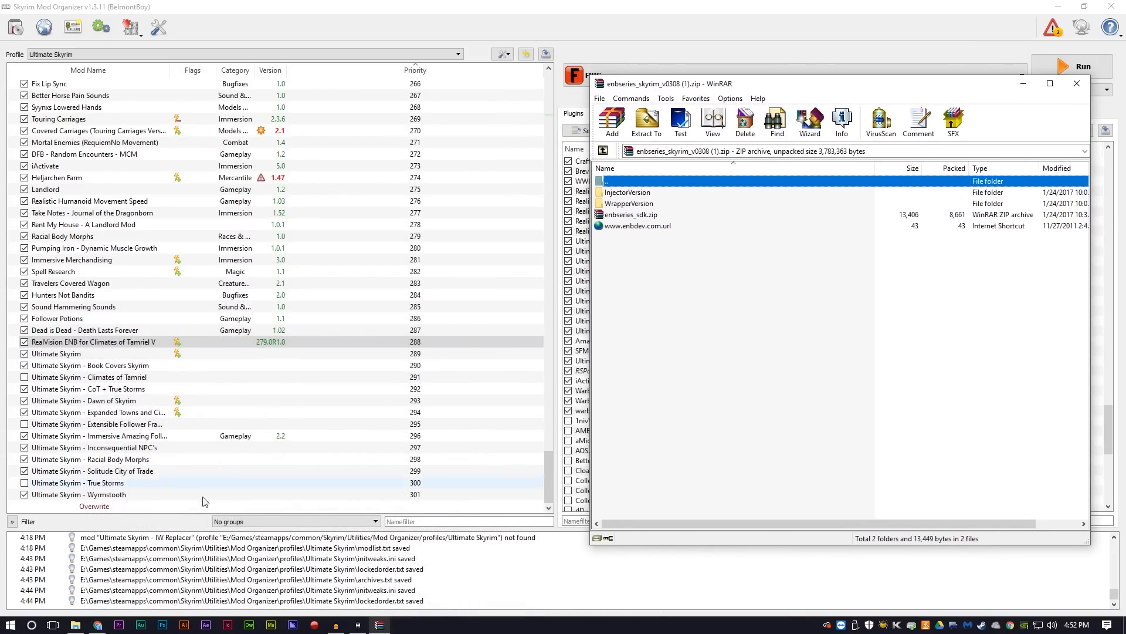
Step: Switch to File Explorer and create a folder named ENB inside Skyrim's Utilities folder
click(75, 625)
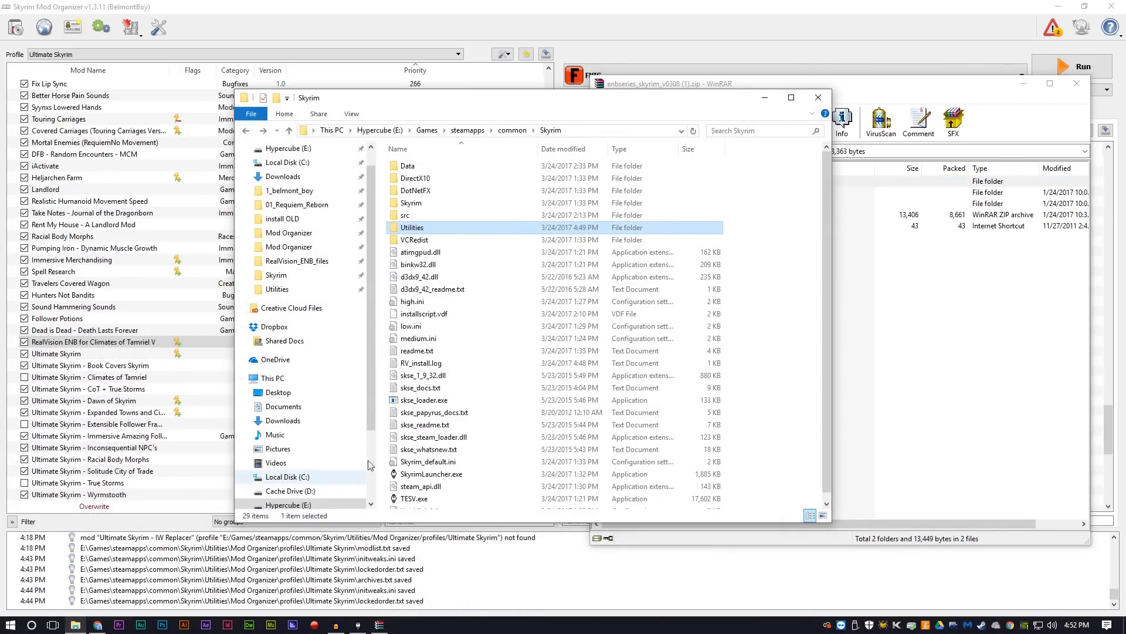
double_click(417, 229)
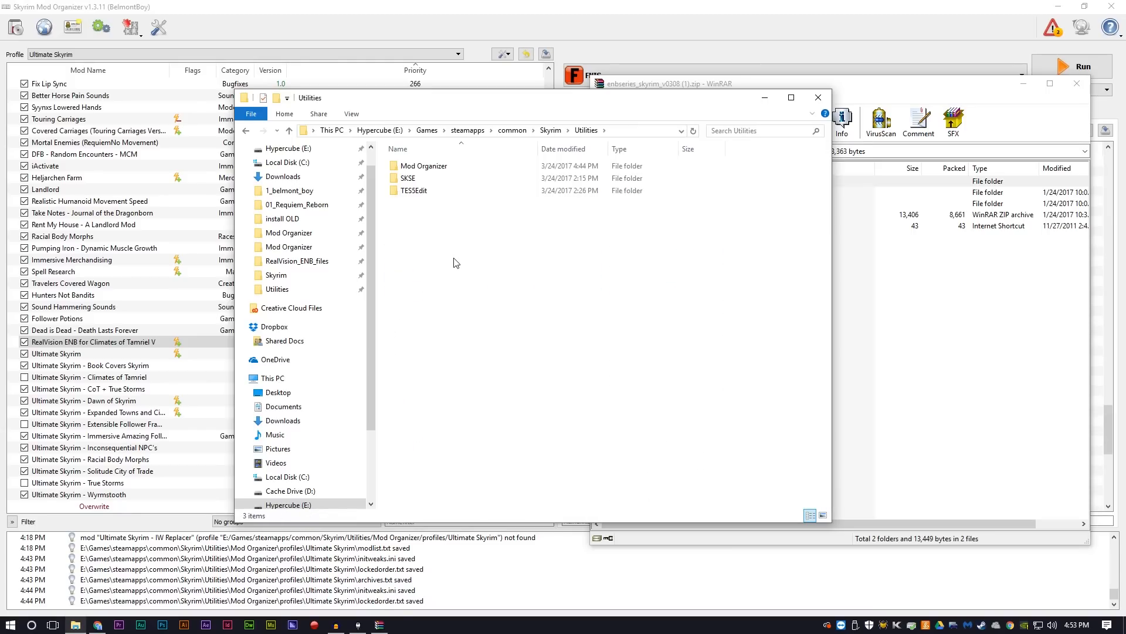
key(ctrl+shift+n)
text(ENB)
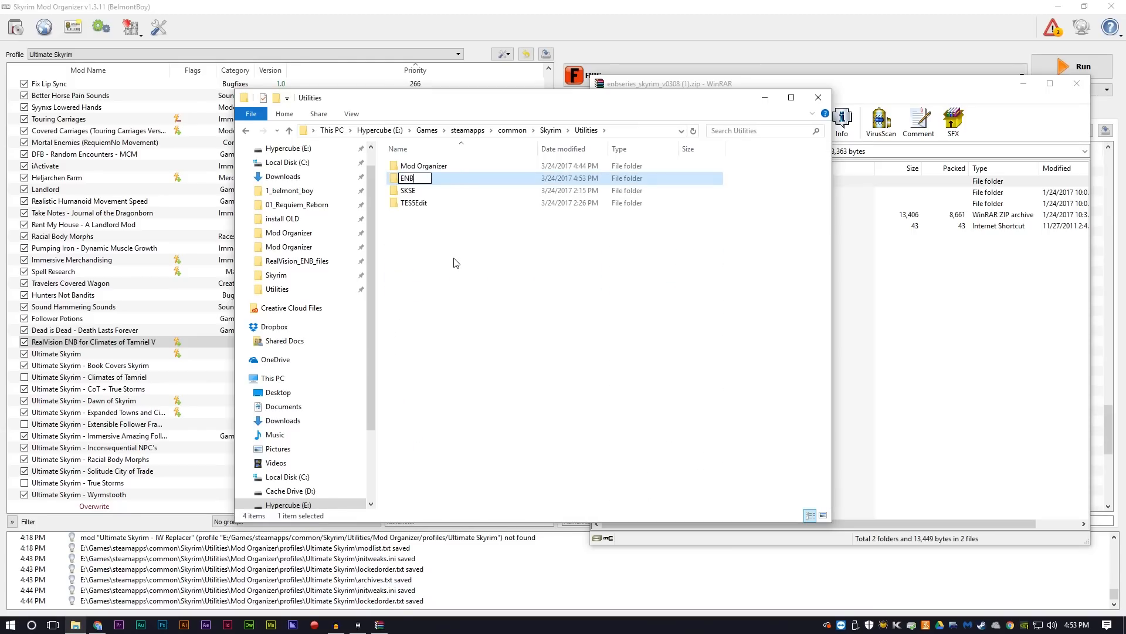
key(Return)
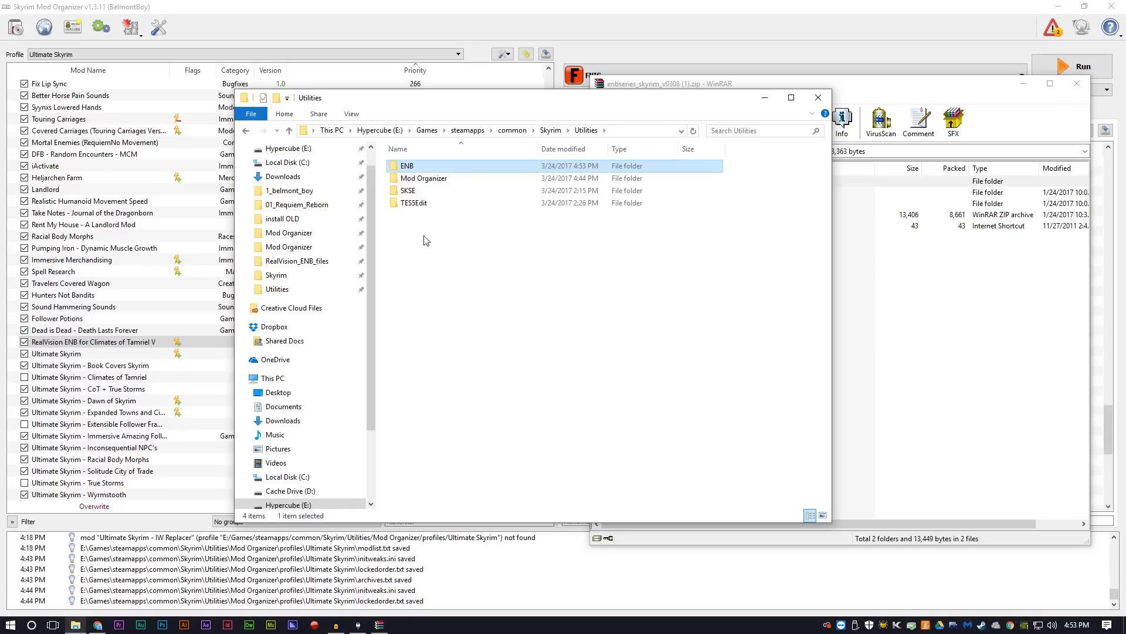
Step: Extract d3d9.dll and enbhost.exe from the archive's WrapperVersion folder into the new ENB folder
double_click(452, 166)
click(873, 82)
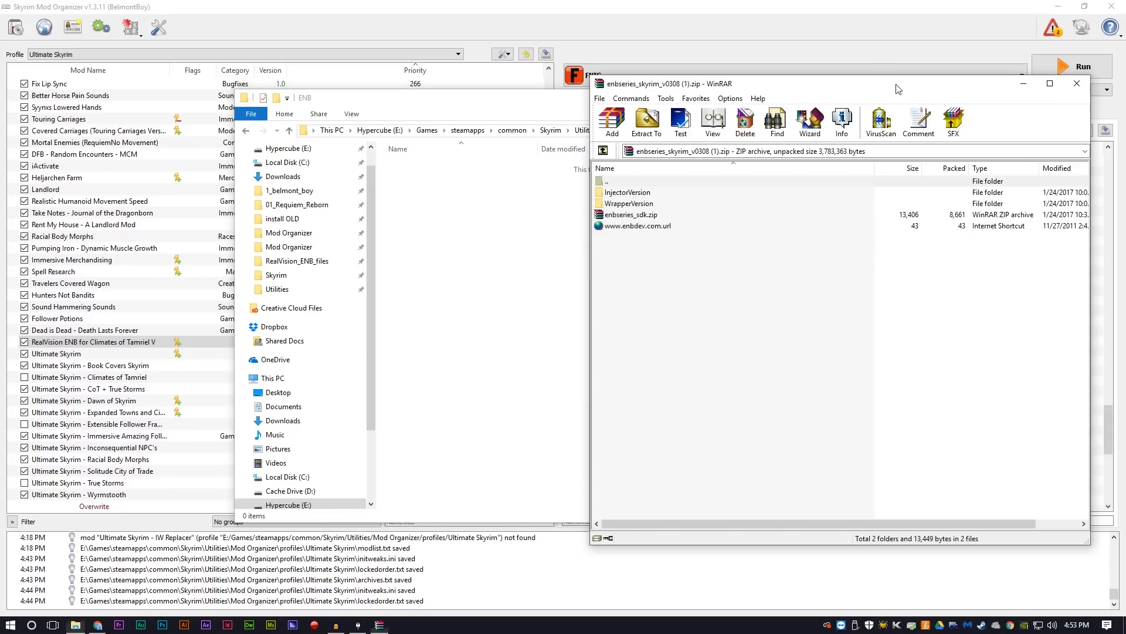
double_click(629, 204)
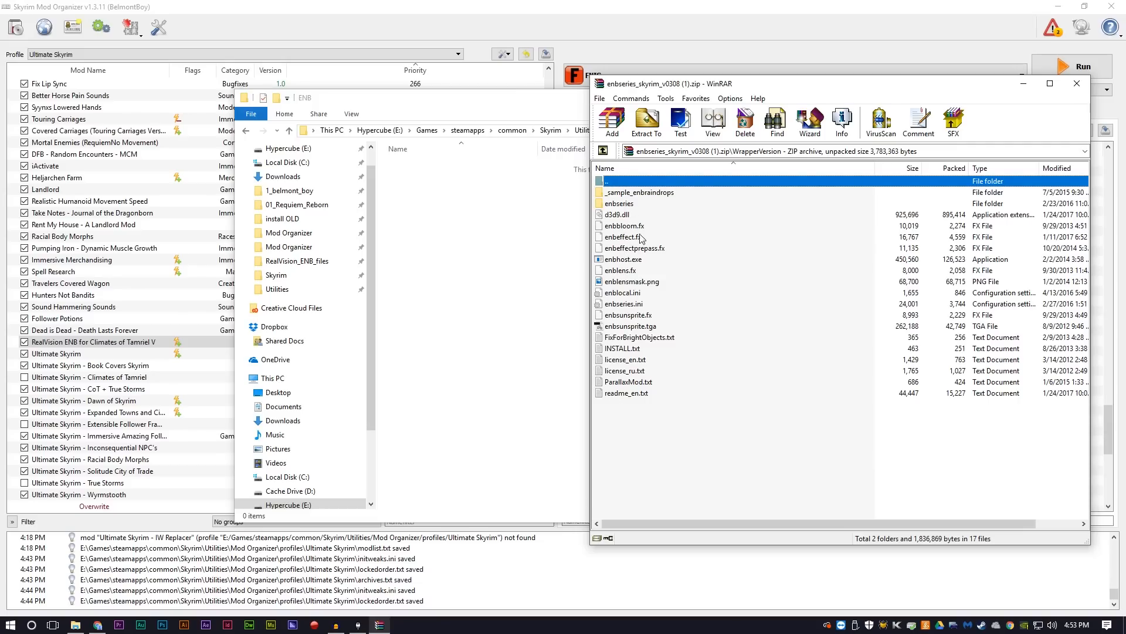
click(617, 215)
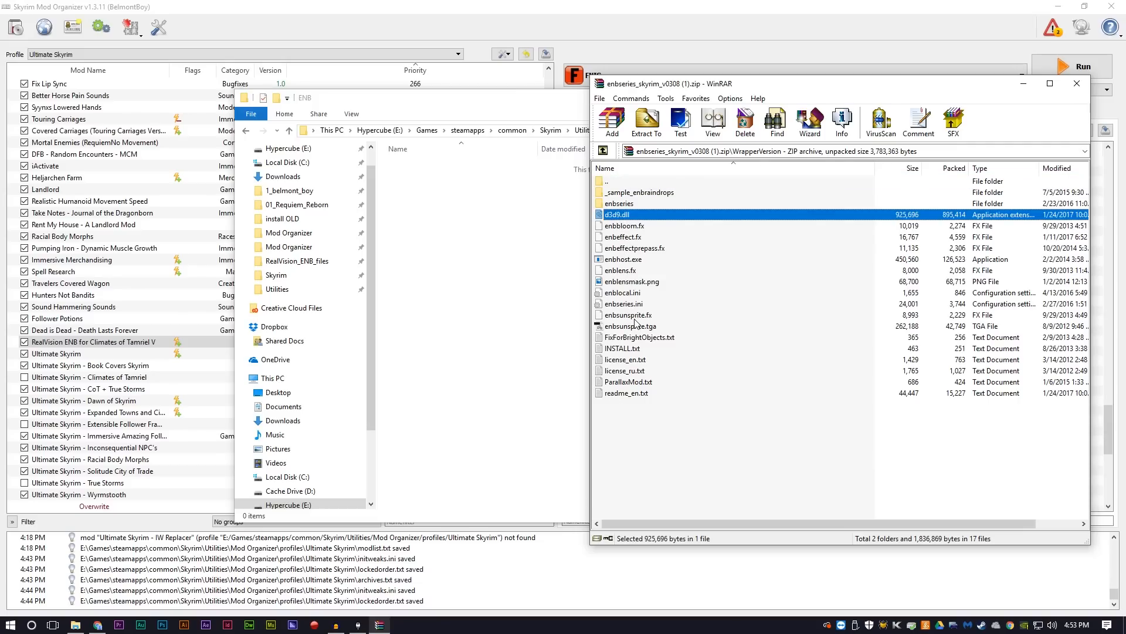
ctrl+click(618, 260)
drag(619, 216, 466, 240)
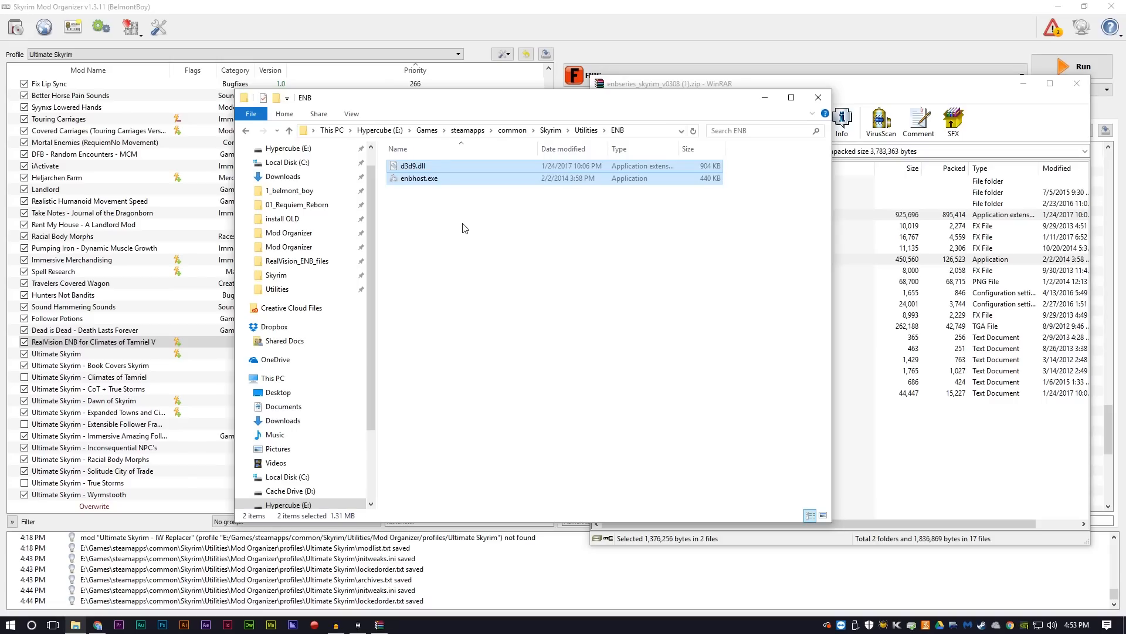
Step: Paste copies of d3d9.dll and enbhost.exe into the main Skyrim folder, then minimize File Explorer and close the WinRAR archive
click(247, 131)
click(247, 132)
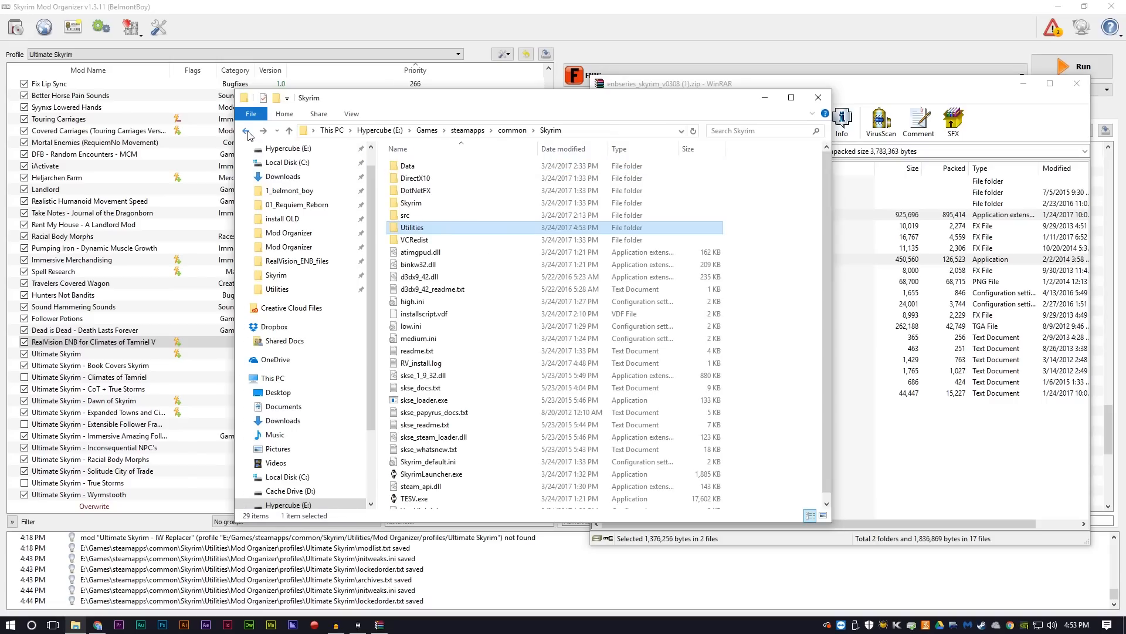
click(795, 311)
scroll(795, 311, down, 1)
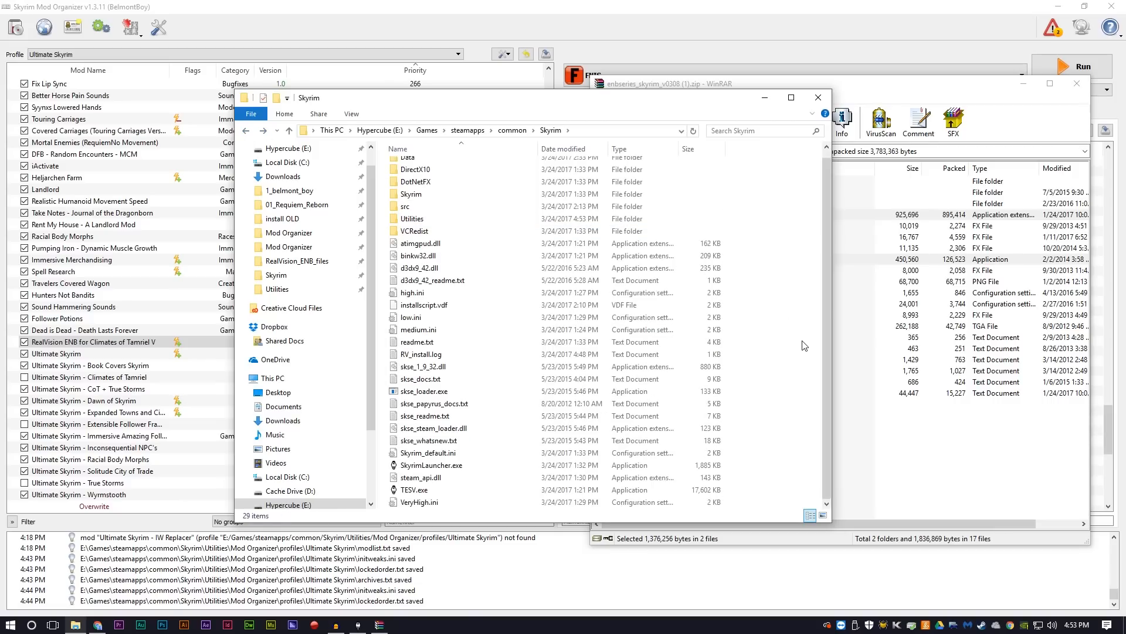
key(ctrl+v)
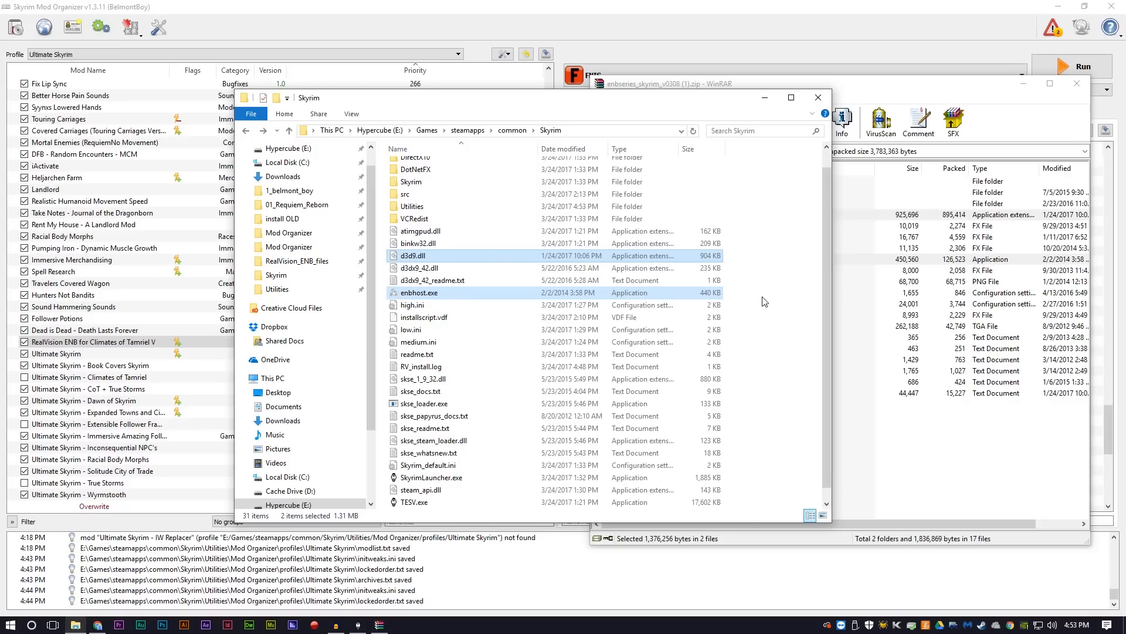
click(764, 98)
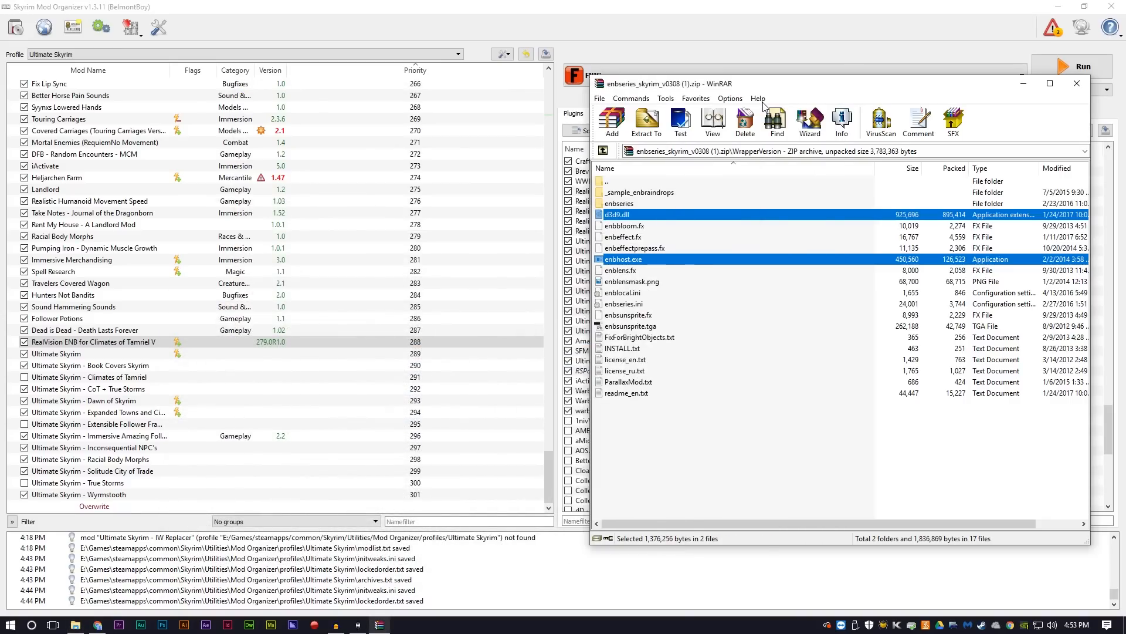
click(1077, 84)
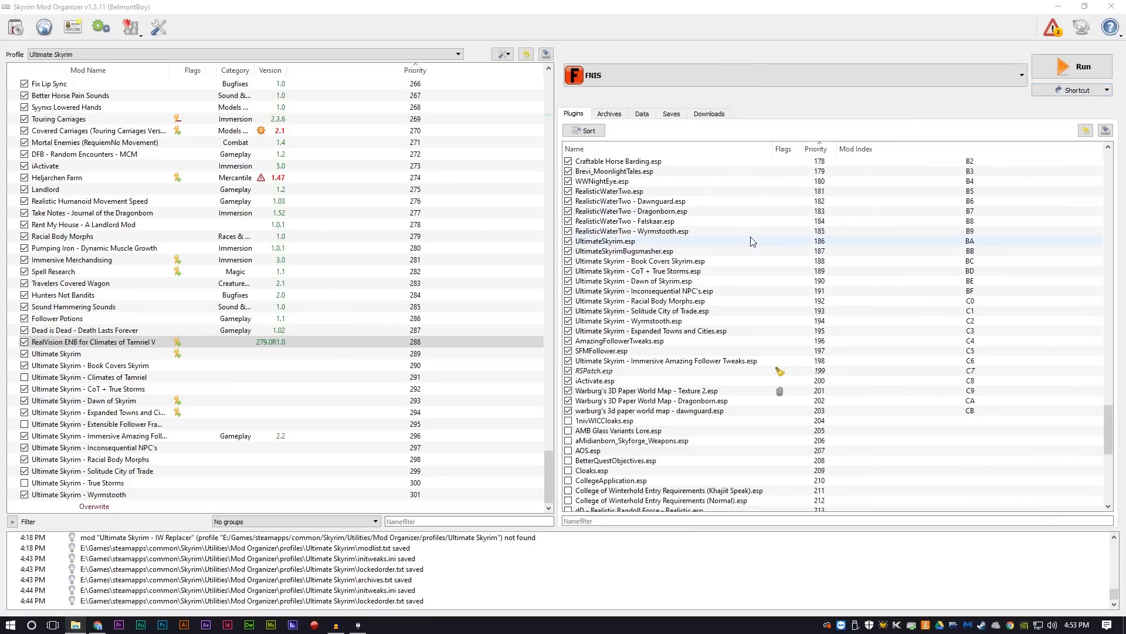
Step: Switch to File Explorer and run RV_launcher.exe from RealVision_ENB_files in Mod Organizer's "RealVision ENB for Climates of Tamriel V" mod folder
click(77, 625)
click(435, 342)
scroll(449, 352, up, 1)
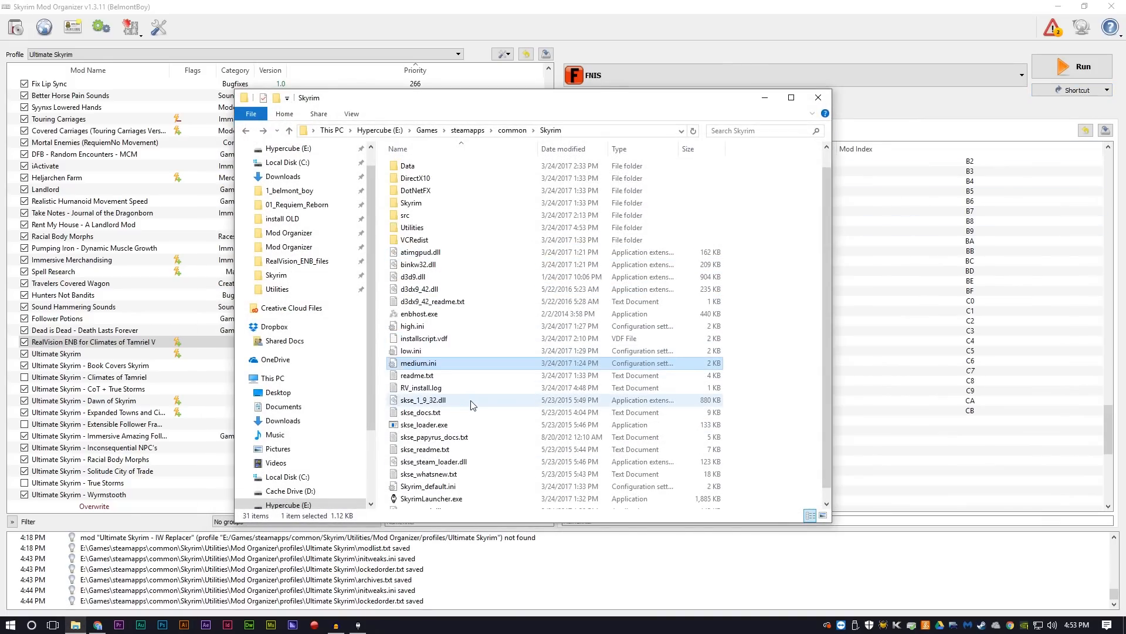
double_click(412, 228)
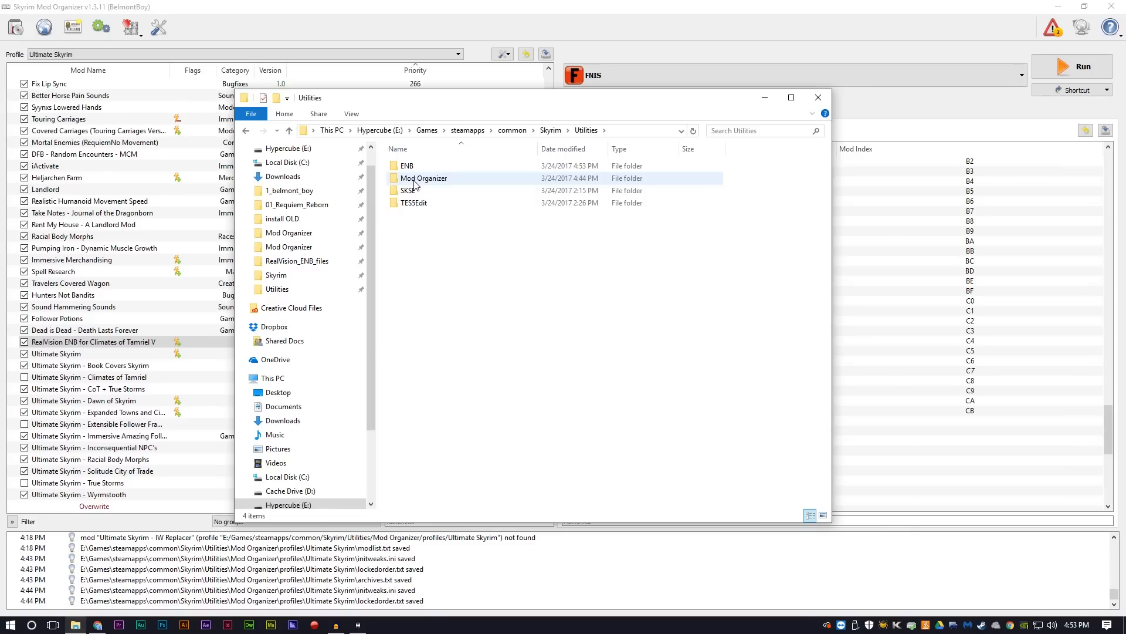
double_click(418, 178)
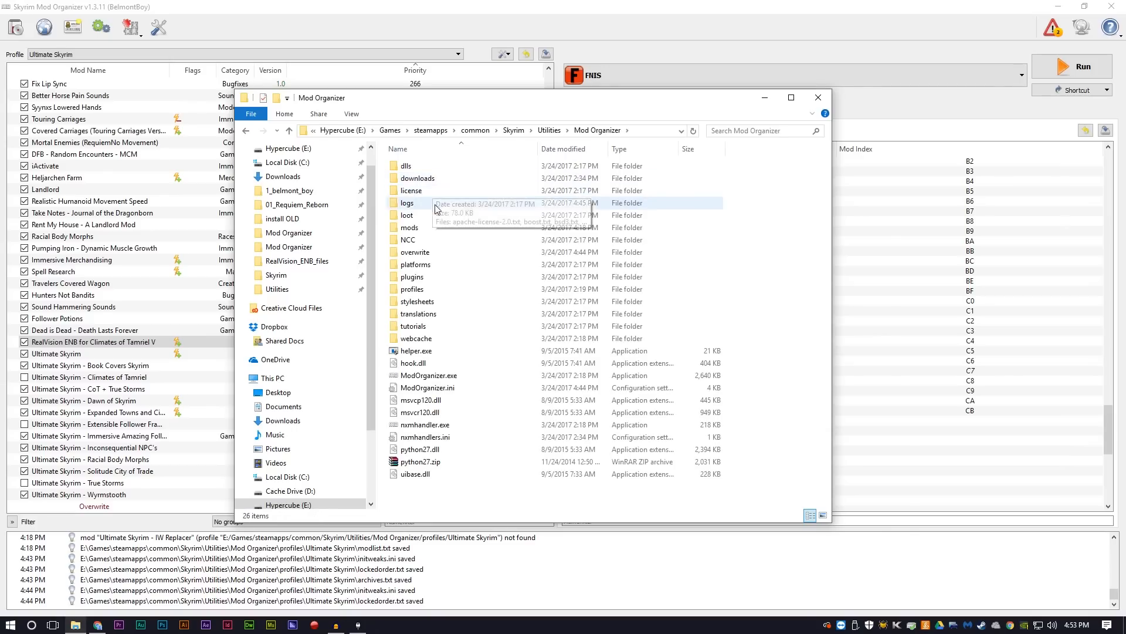
double_click(417, 229)
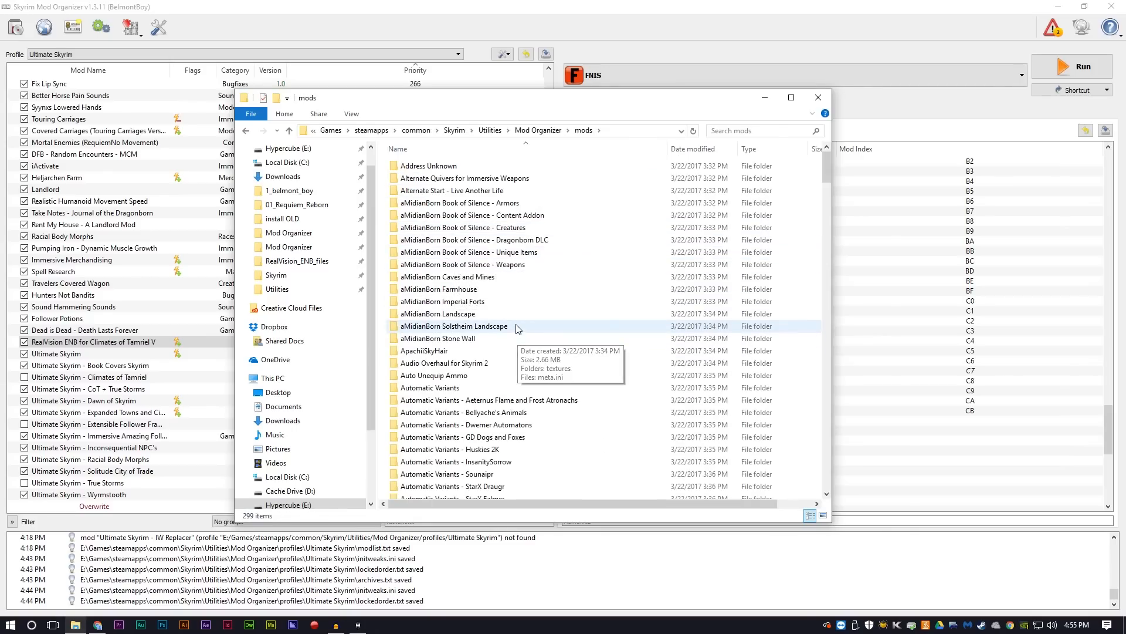
scroll(501, 334, down, 20)
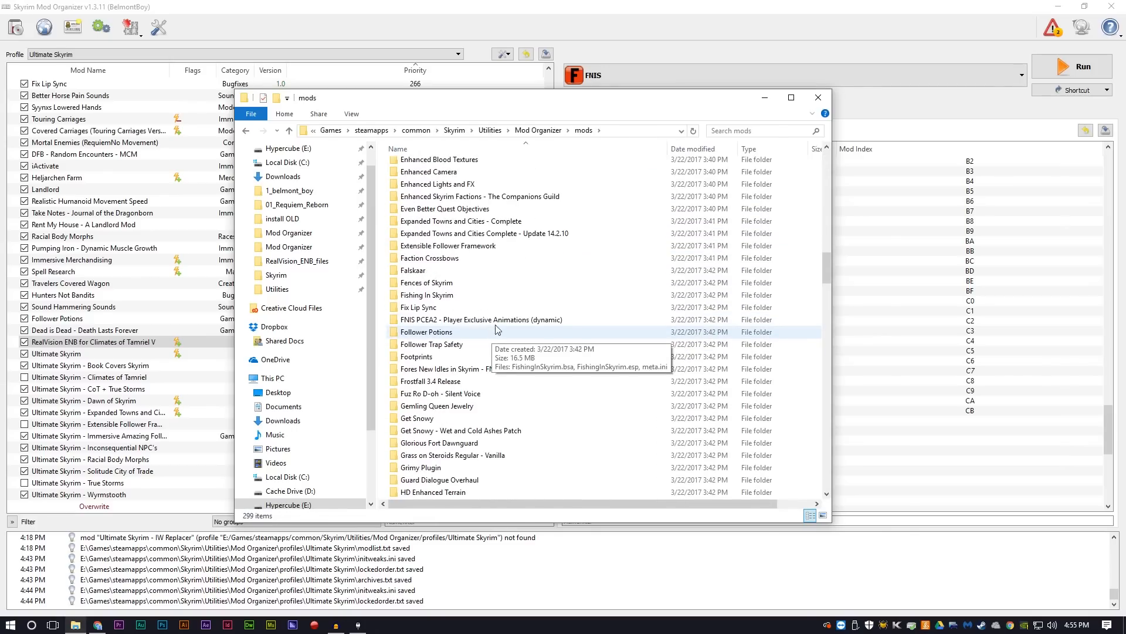
scroll(491, 334, down, 20)
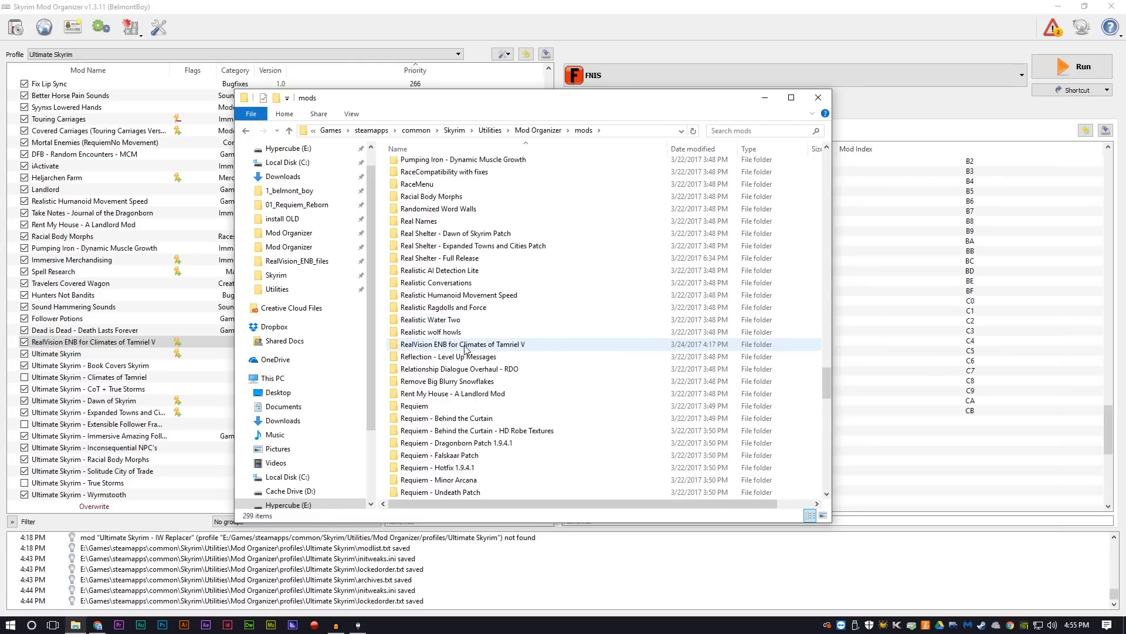
double_click(465, 346)
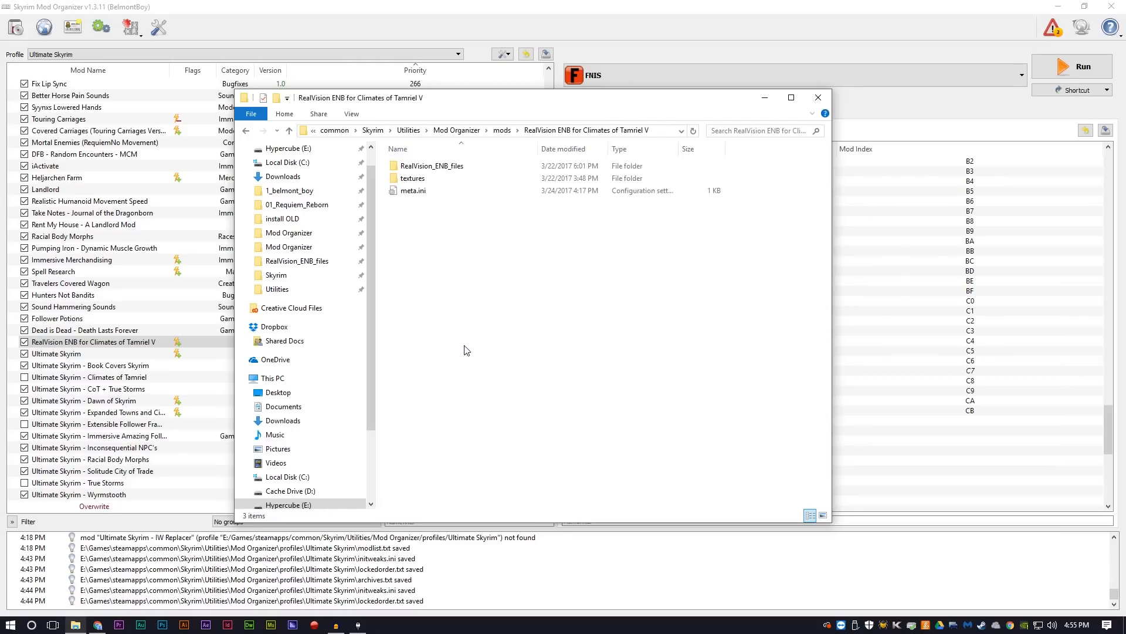
double_click(431, 167)
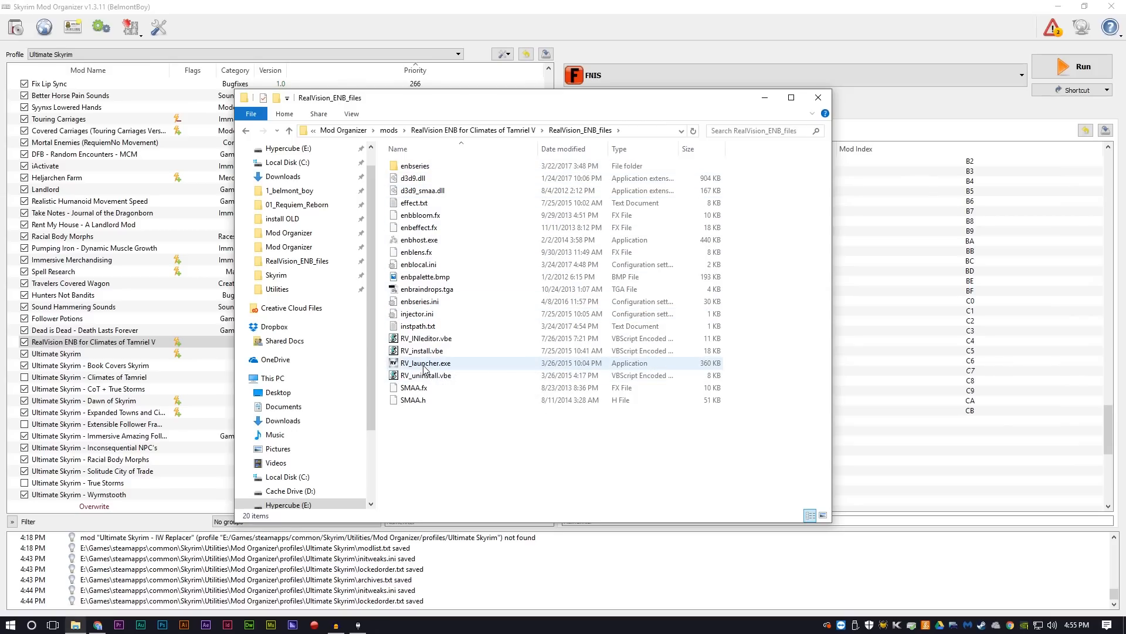
double_click(424, 363)
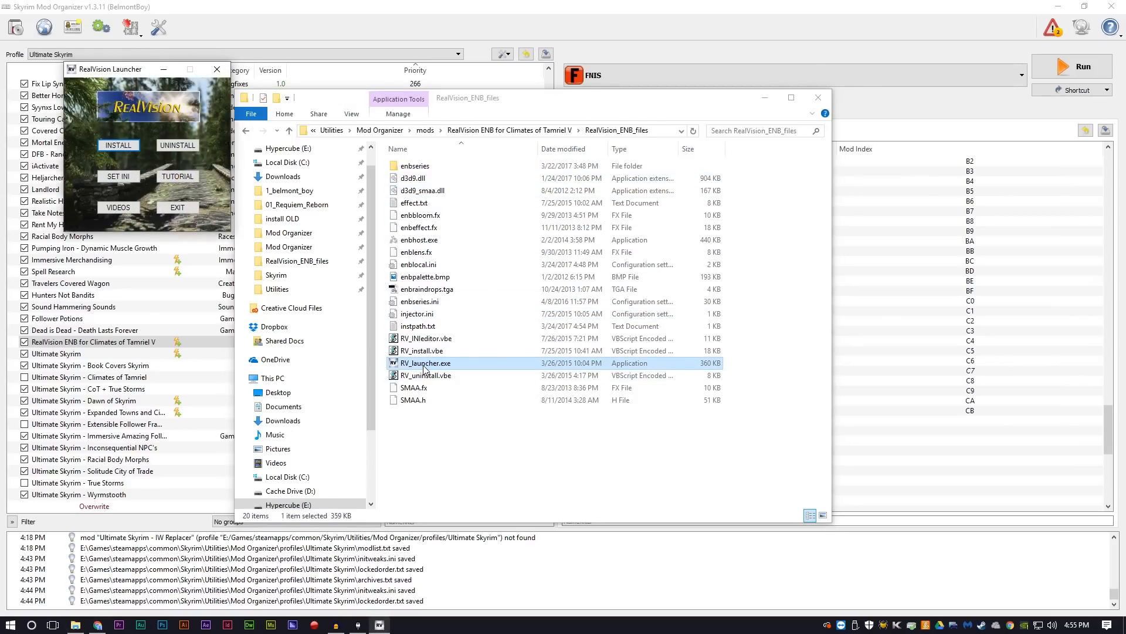
Step: Install RealVision ENB, skipping the drive letter entry and selecting TESV.exe in the Skyrim folder as the game location
click(114, 148)
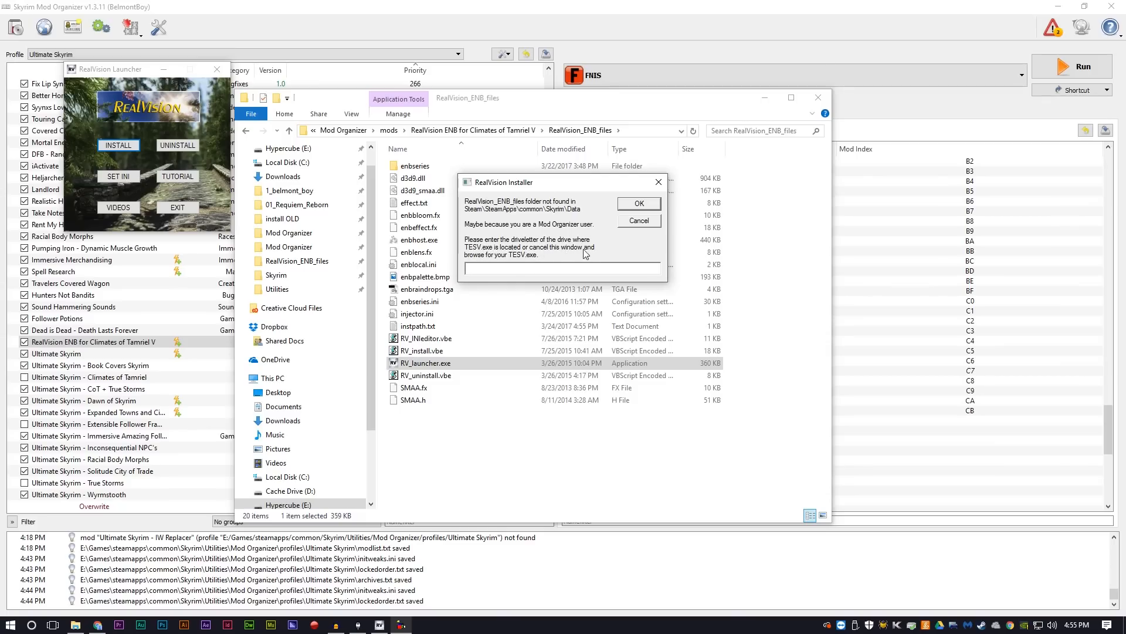
click(638, 222)
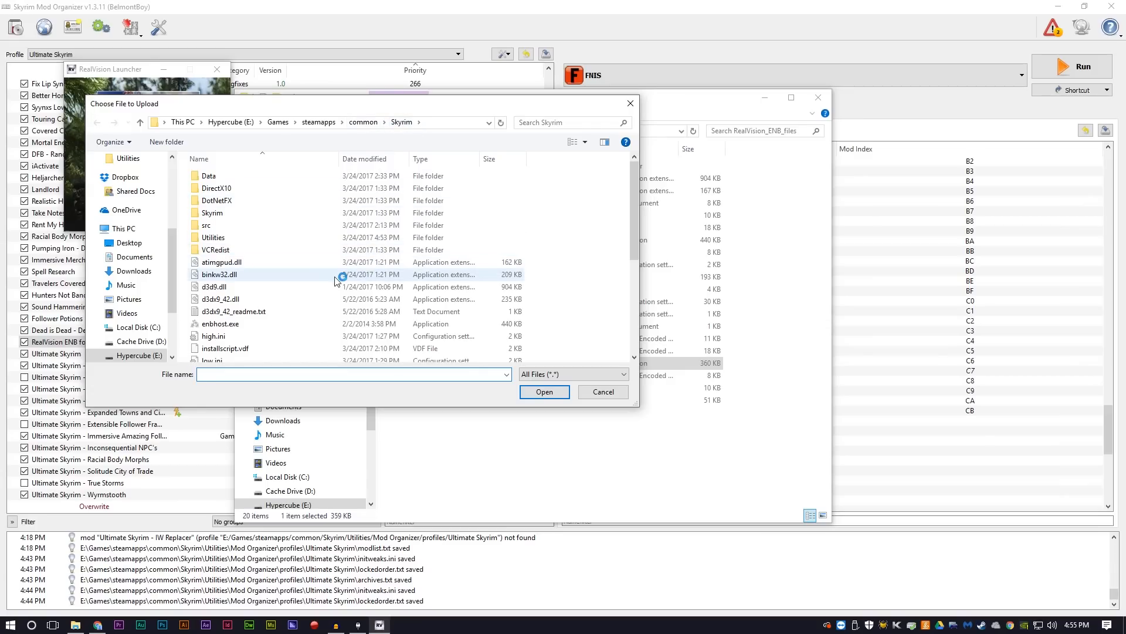
scroll(335, 273, down, 5)
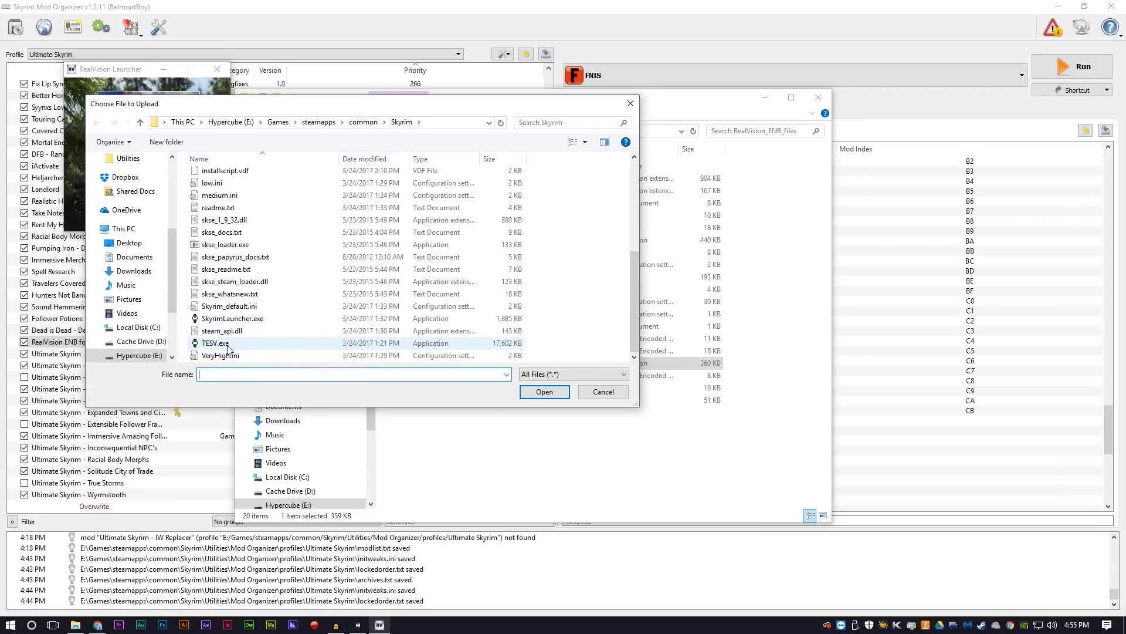
double_click(223, 343)
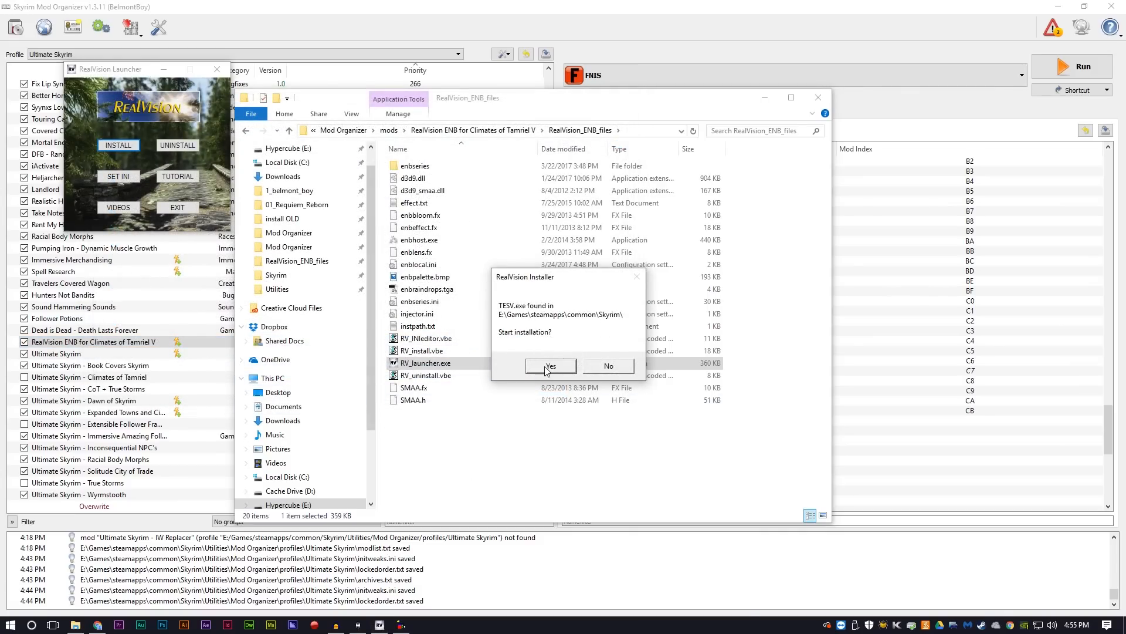
click(544, 368)
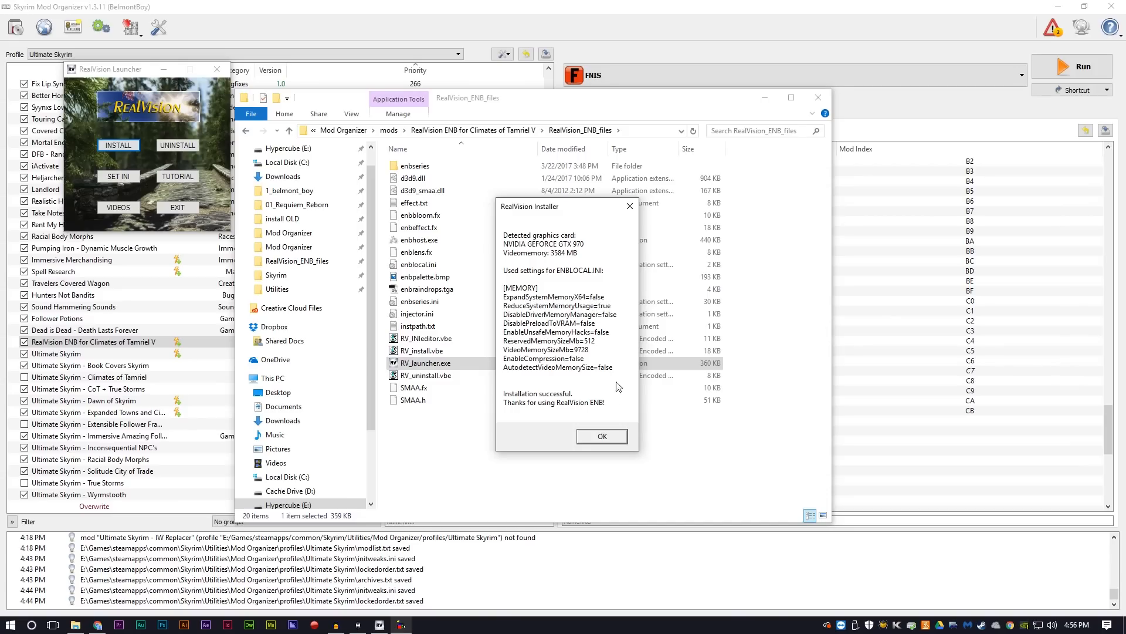
click(603, 437)
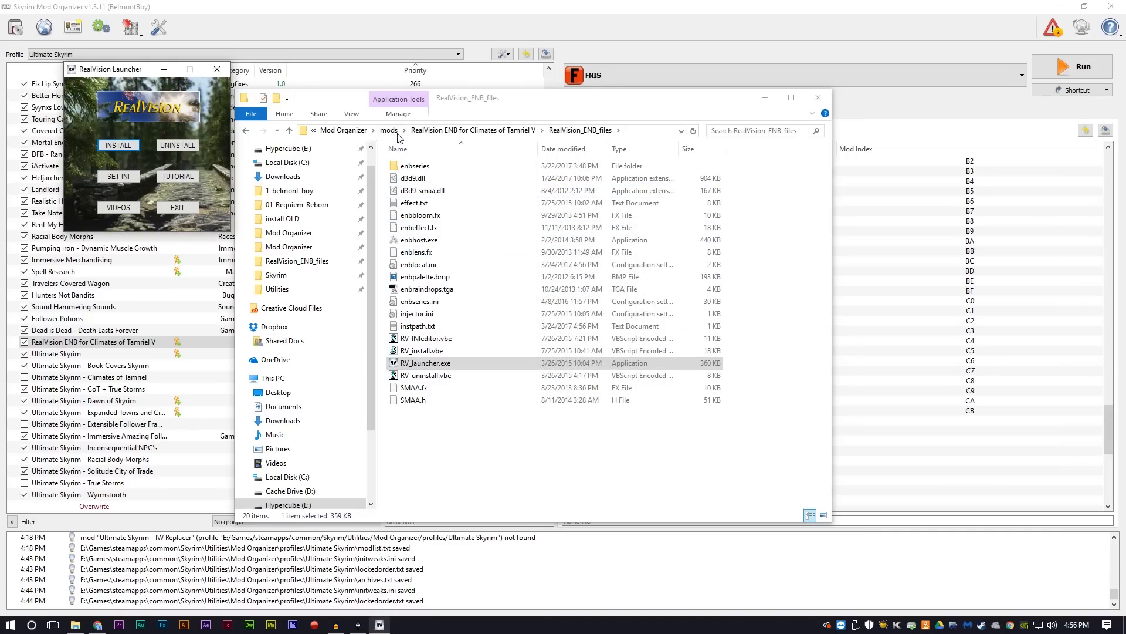
Step: Open enblocal.ini from the main Skyrim folder, check the ExpandSystemMemoryX64 entry under [MEMORY], and close the file
click(245, 132)
click(245, 135)
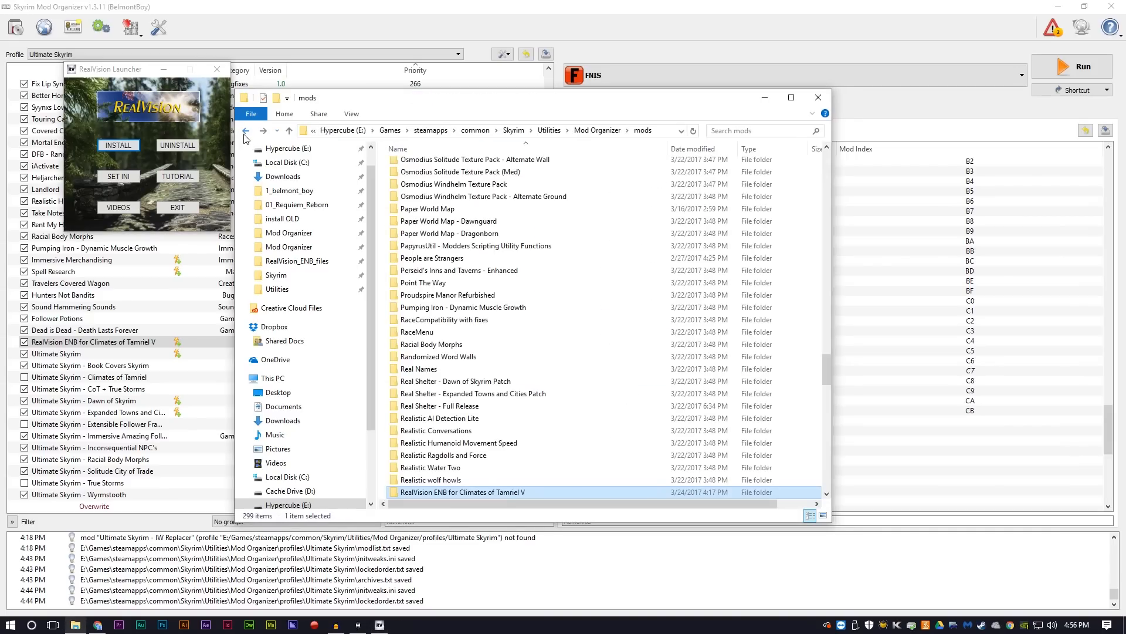
click(245, 135)
click(245, 135)
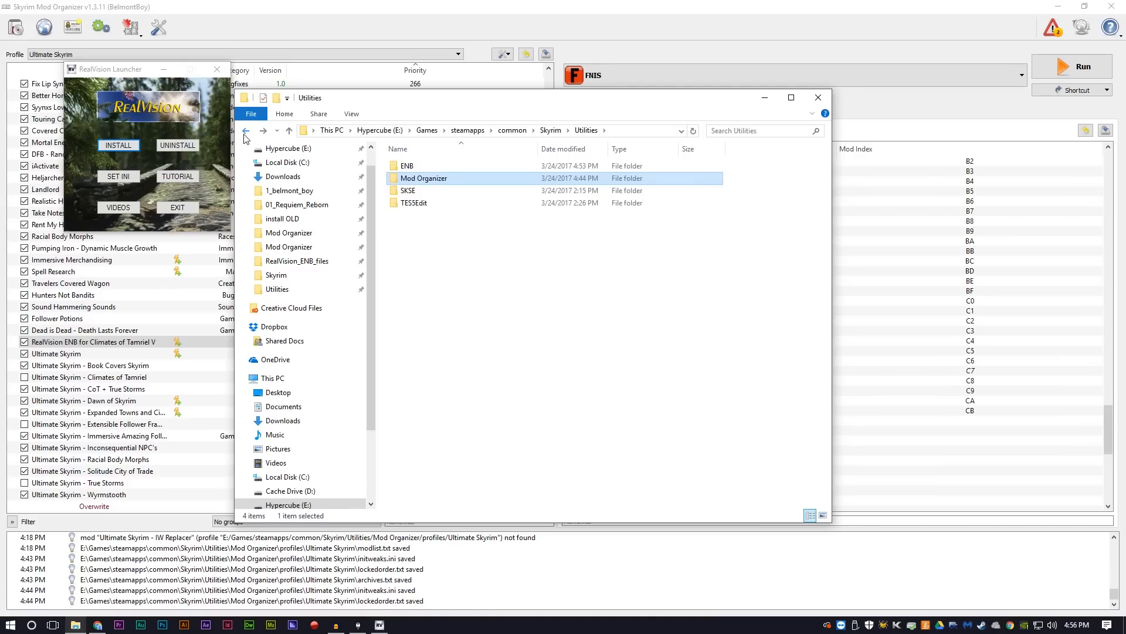
click(245, 136)
scroll(507, 344, down, 5)
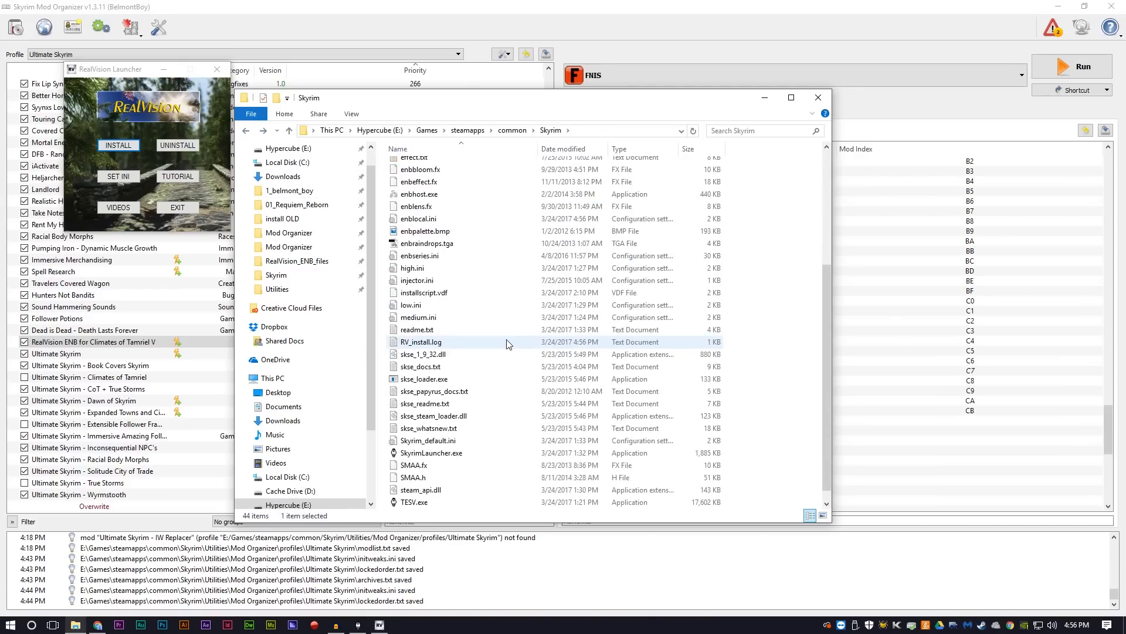
scroll(440, 217, up, 1)
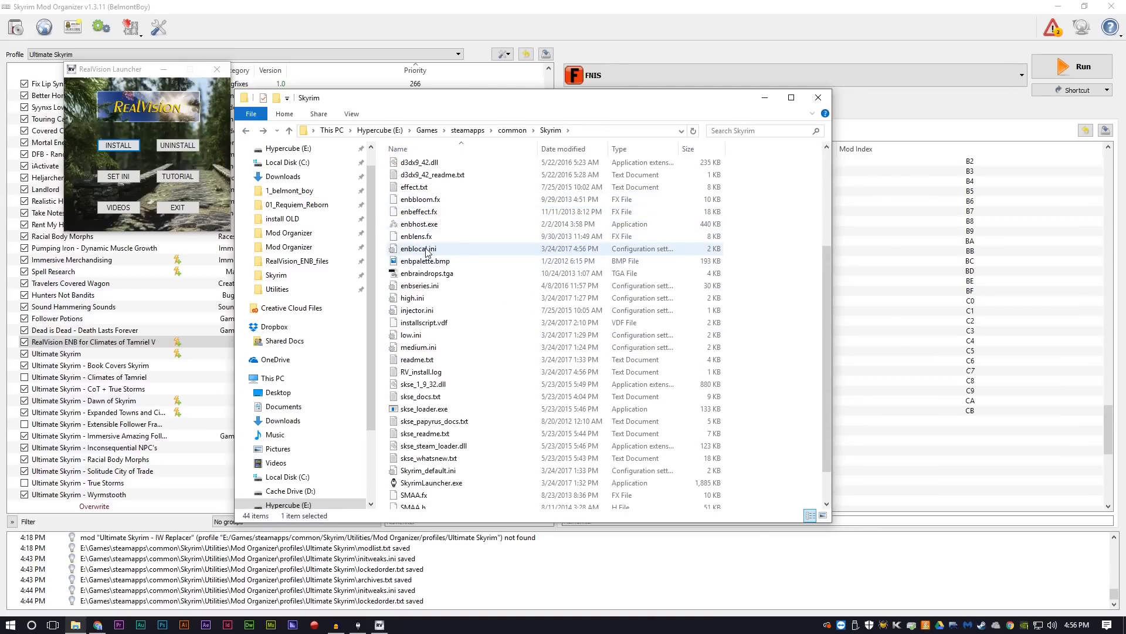
double_click(423, 249)
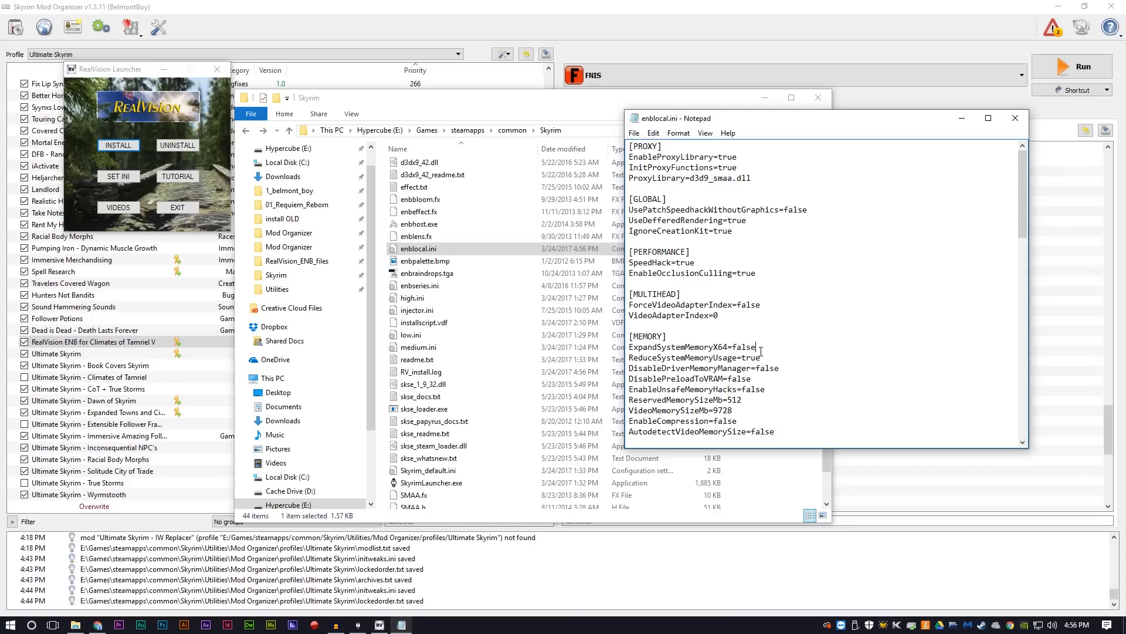
drag(758, 345, 631, 347)
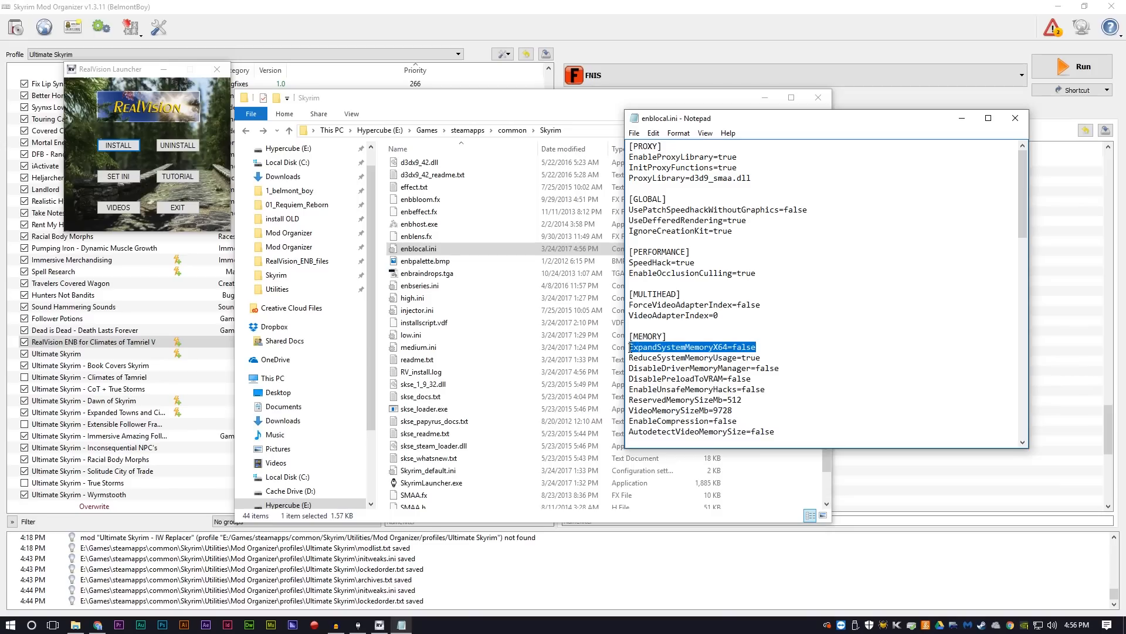
click(759, 347)
click(1015, 119)
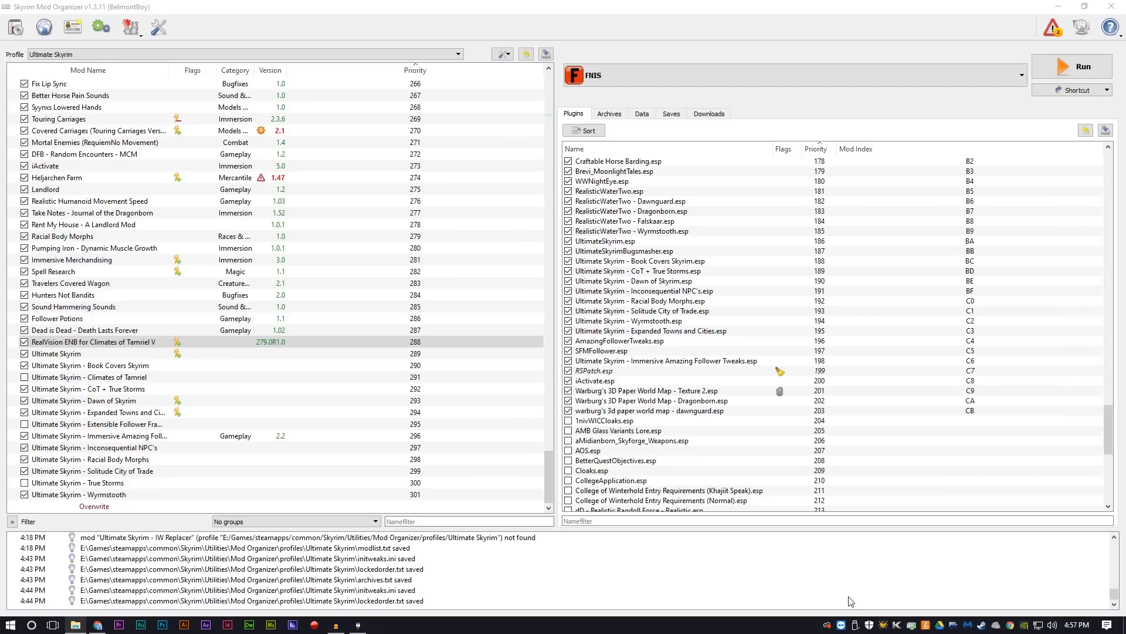
Step: Open the executables editor in Mod Organizer and title a new entry "Real Shelter Patcher"
click(668, 75)
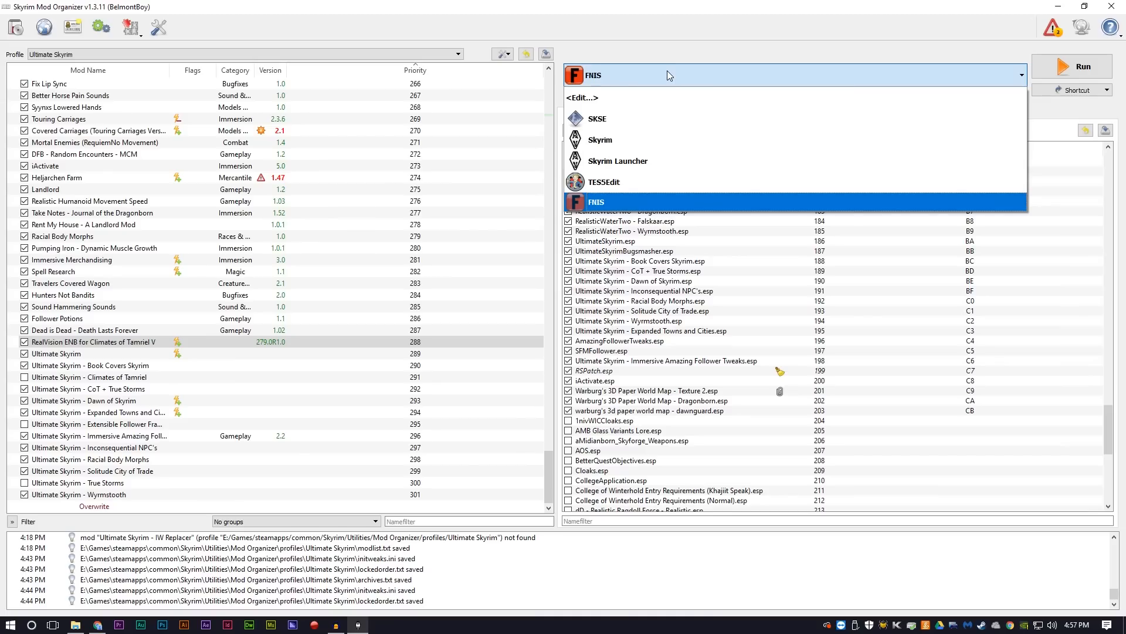
click(600, 103)
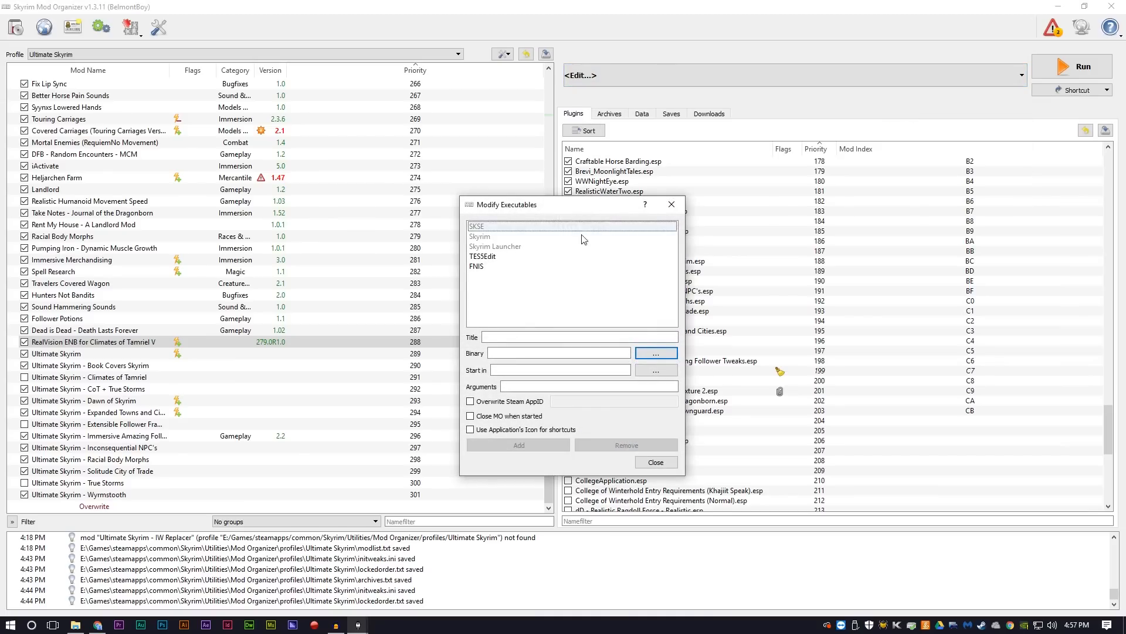
click(520, 337)
text(R)
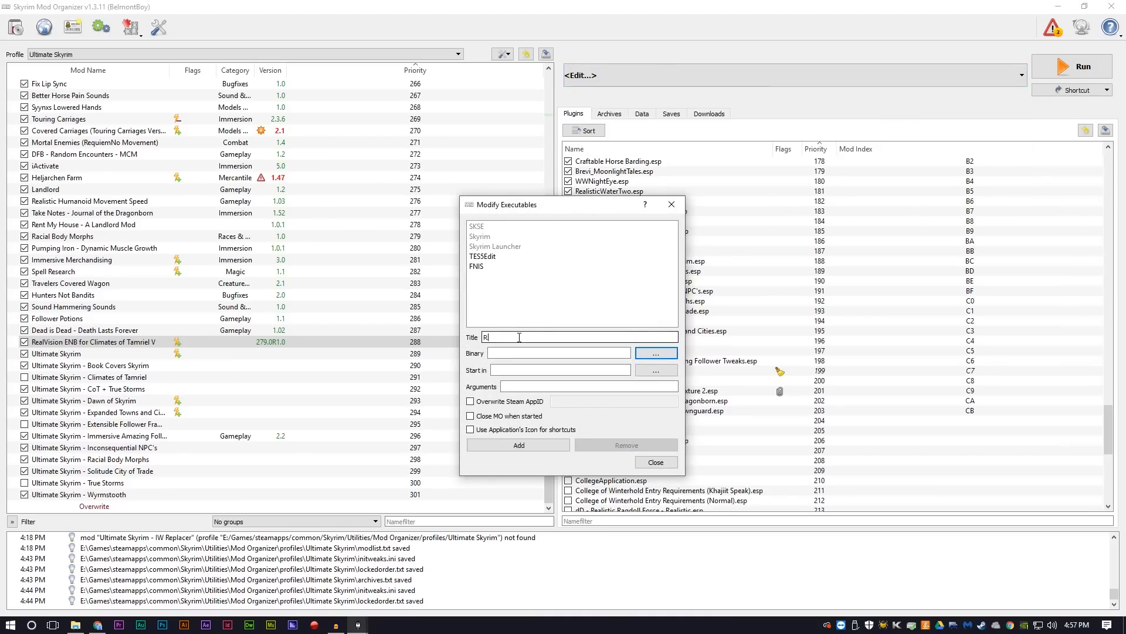
text(eal Shelter Patcher)
Step: Set the entry's binary to RSPatcher.bat from the R.S.Patcher folder of the "Real Shelter - Full Release" mod, add the executable and close the editor
click(659, 353)
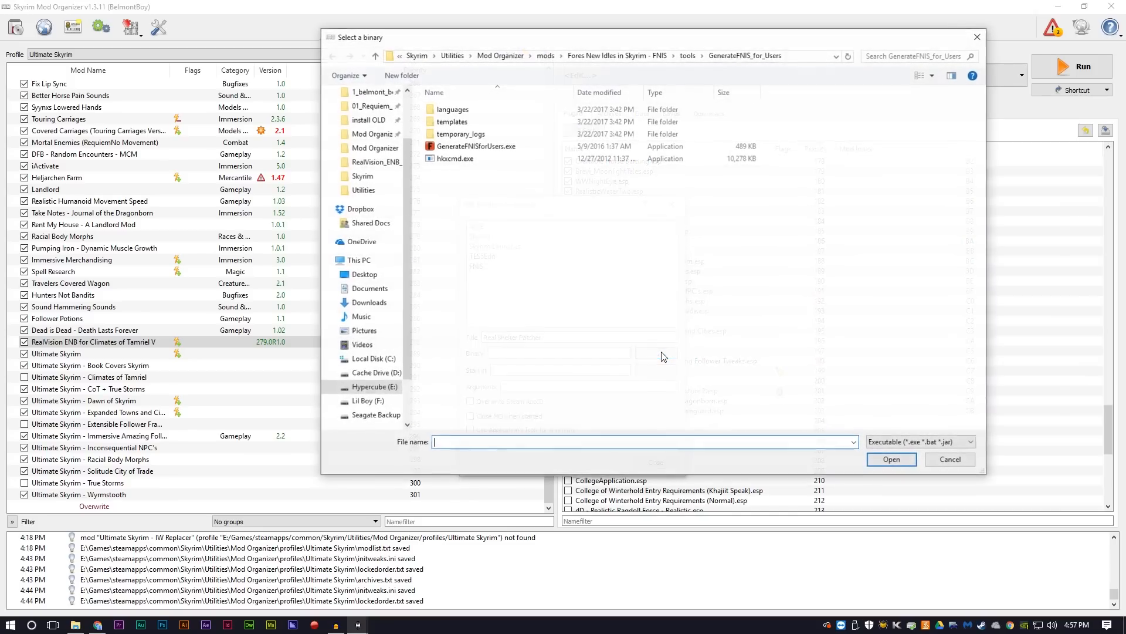
click(545, 56)
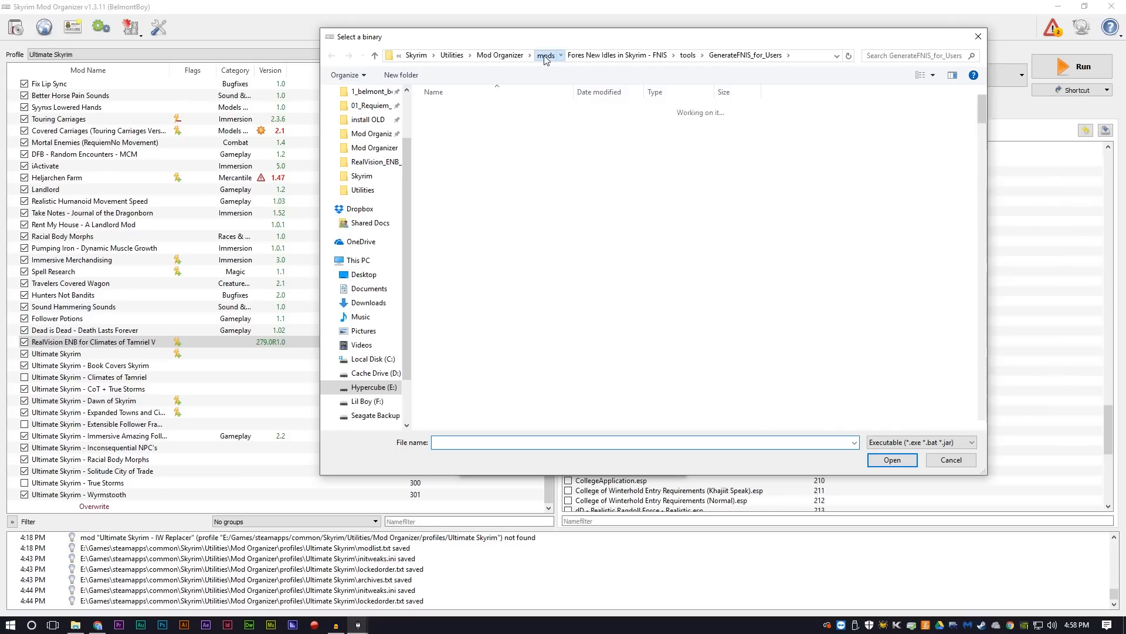
click(672, 55)
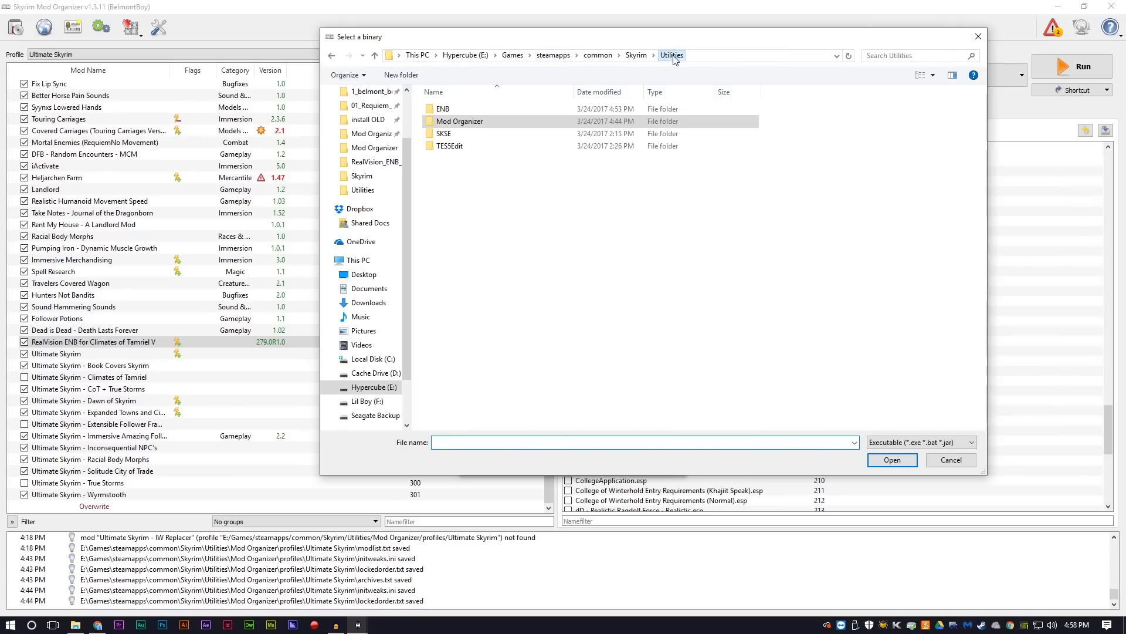
click(464, 122)
double_click(464, 123)
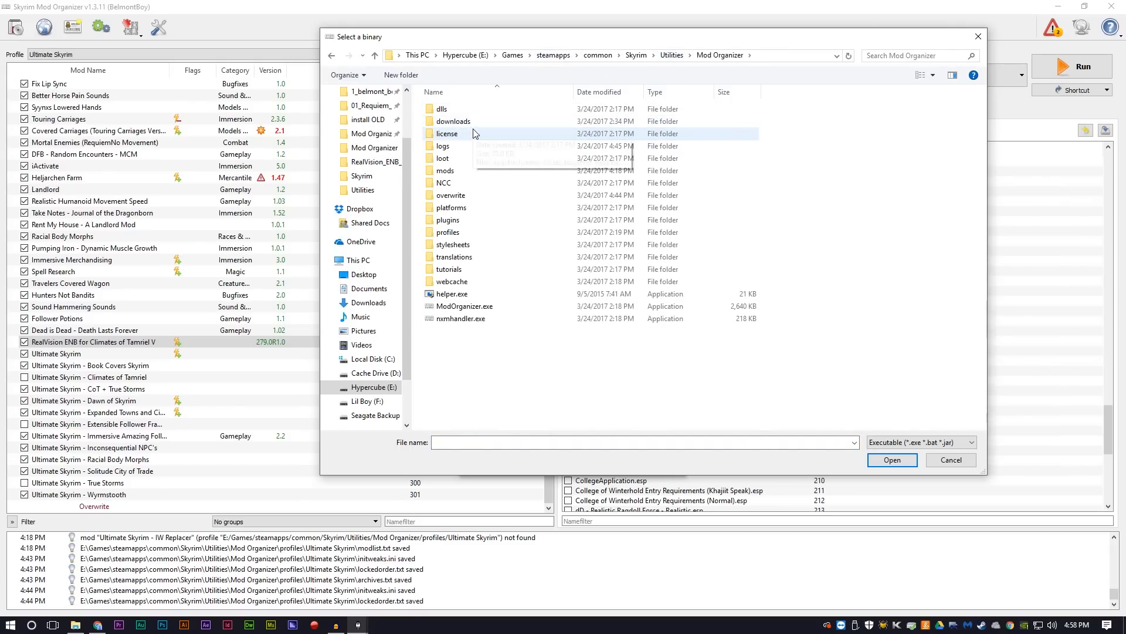
double_click(461, 171)
scroll(528, 258, down, 20)
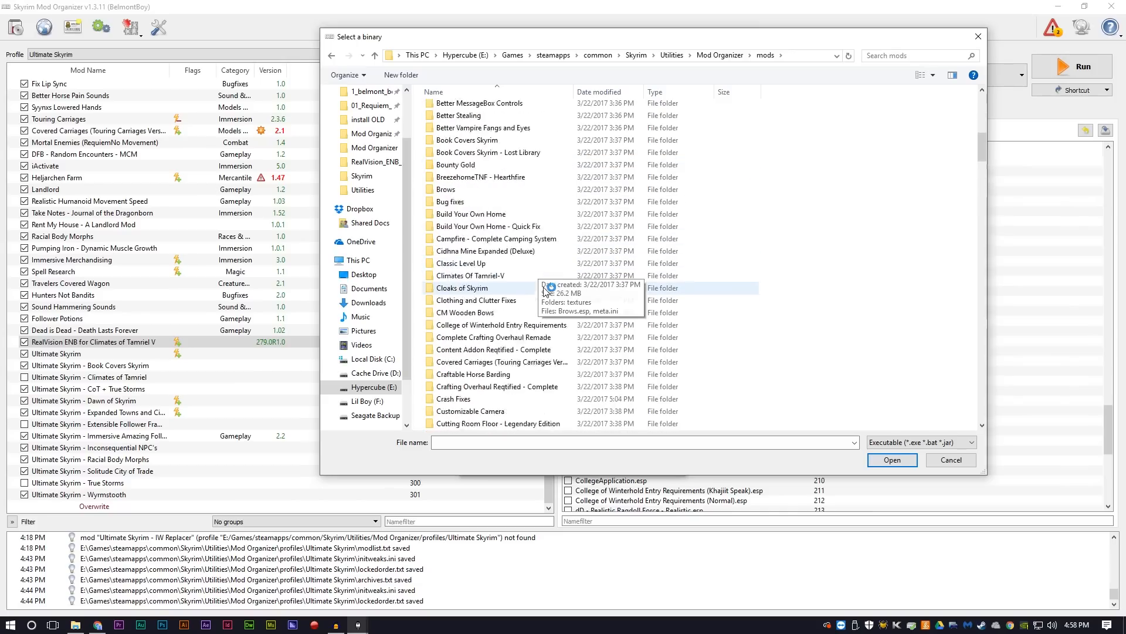
scroll(556, 275, down, 20)
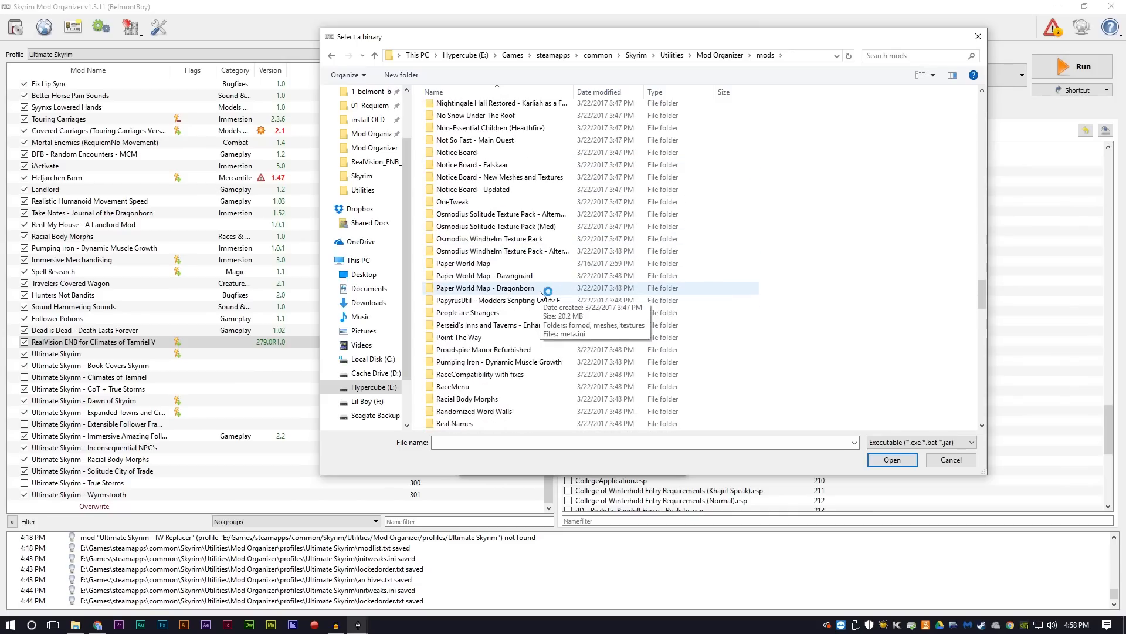
scroll(540, 293, down, 4)
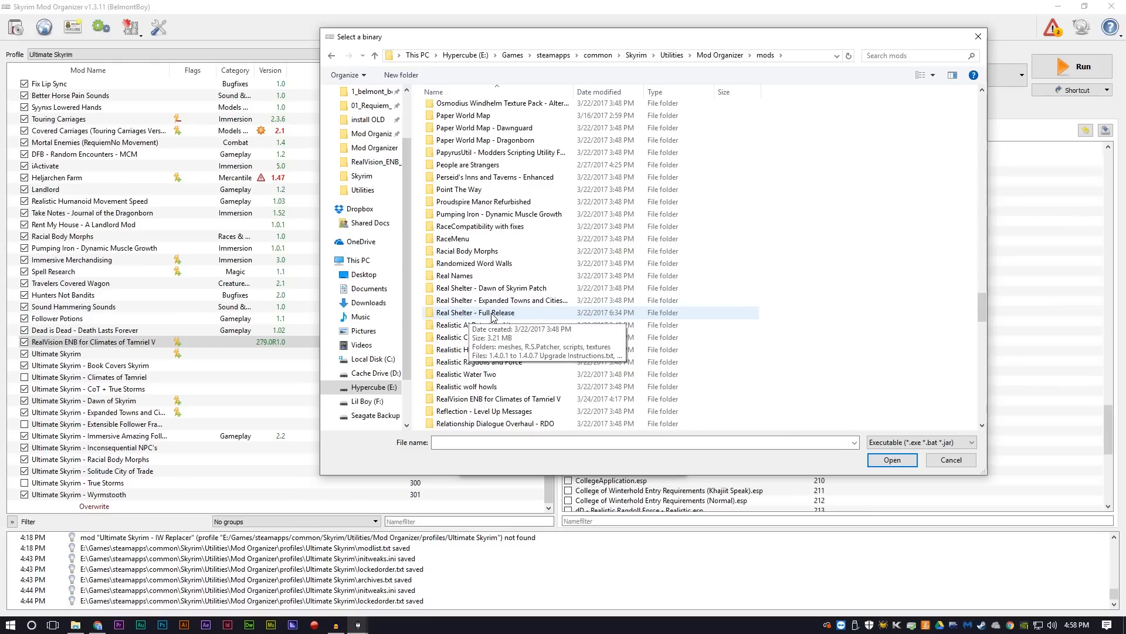
double_click(491, 312)
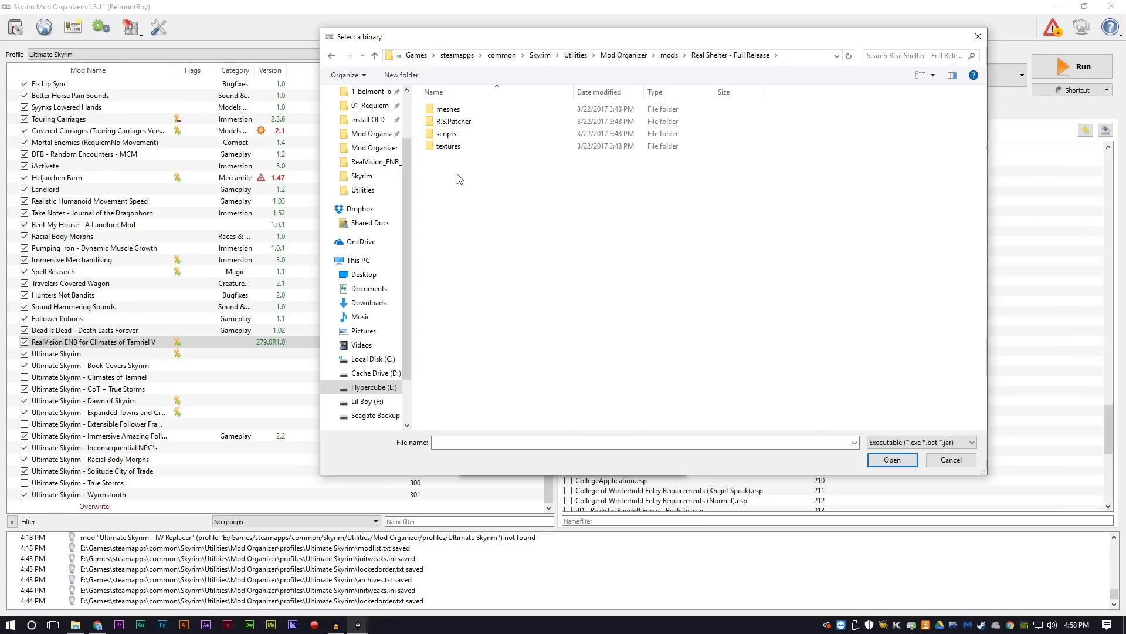
double_click(454, 125)
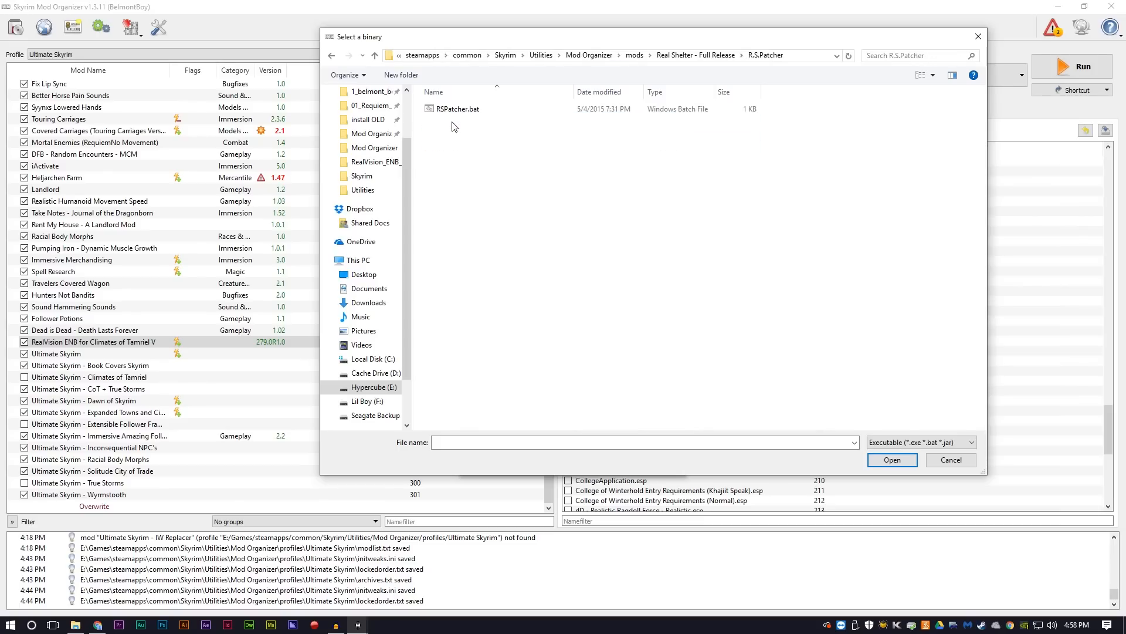
double_click(496, 111)
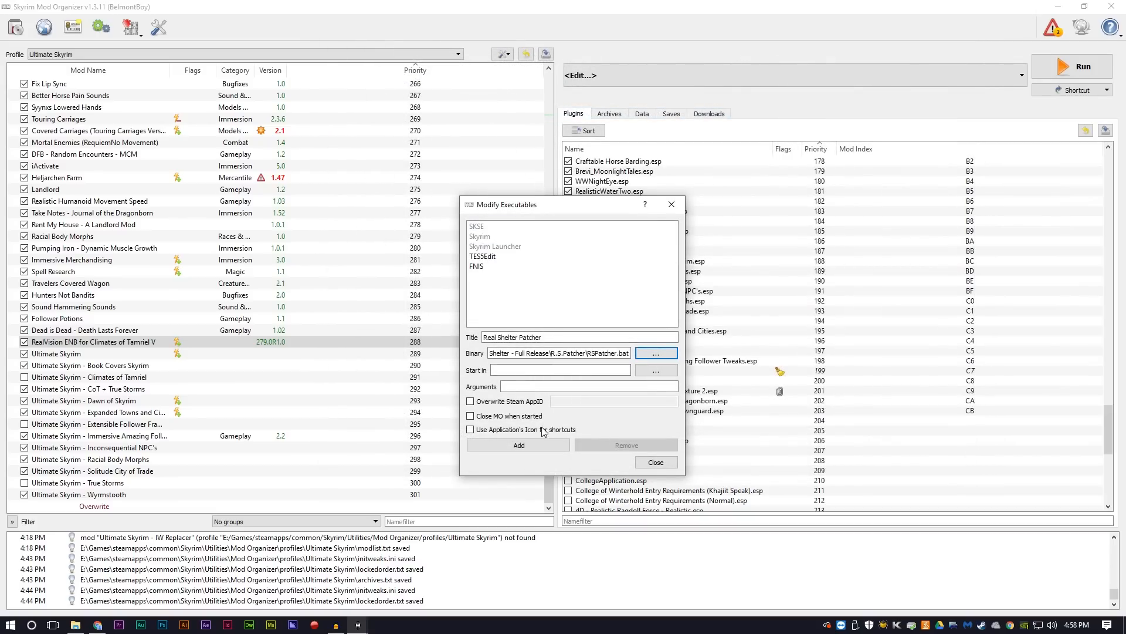
click(518, 447)
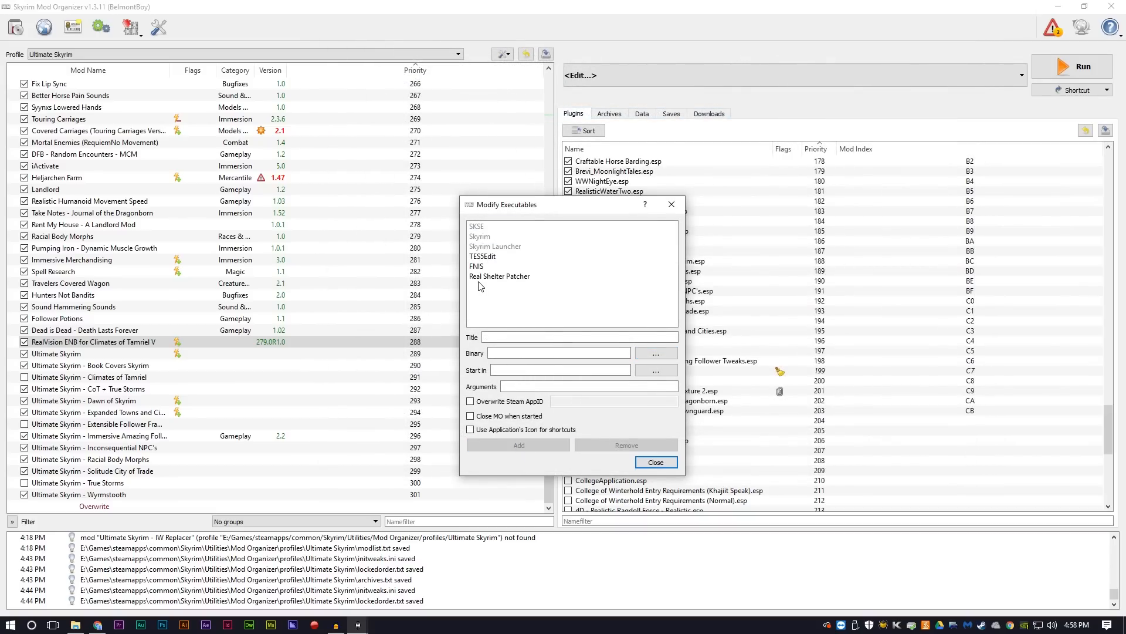
click(655, 462)
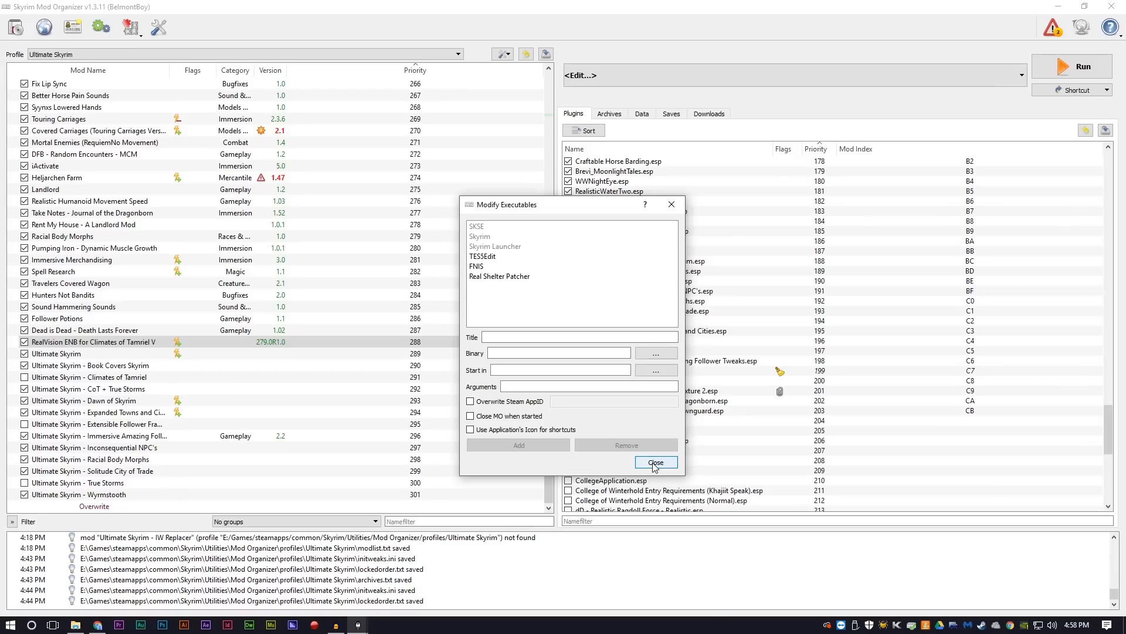
Step: Run Real Shelter Patcher from Mod Organizer, review the plugin list, and accept the existing plugin selection
click(642, 72)
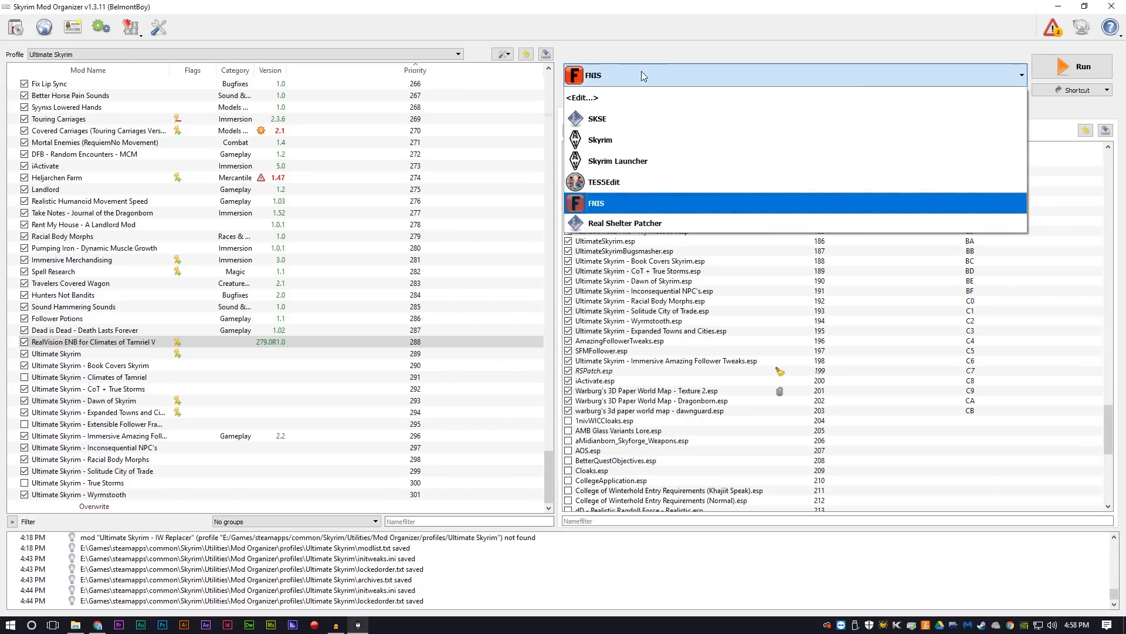
click(623, 226)
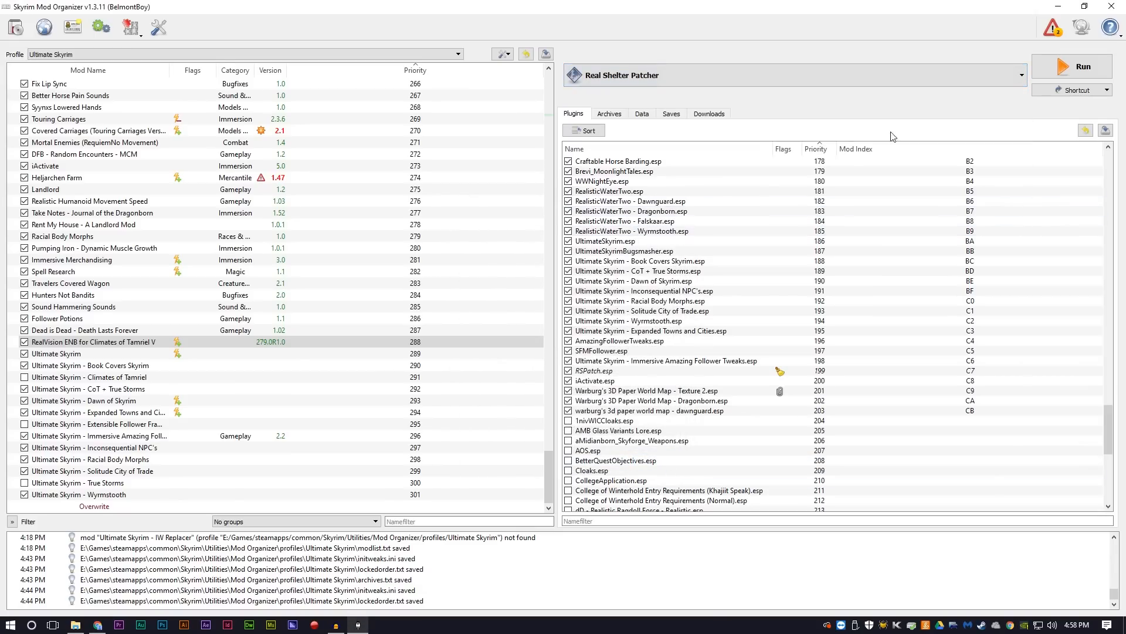
click(1078, 67)
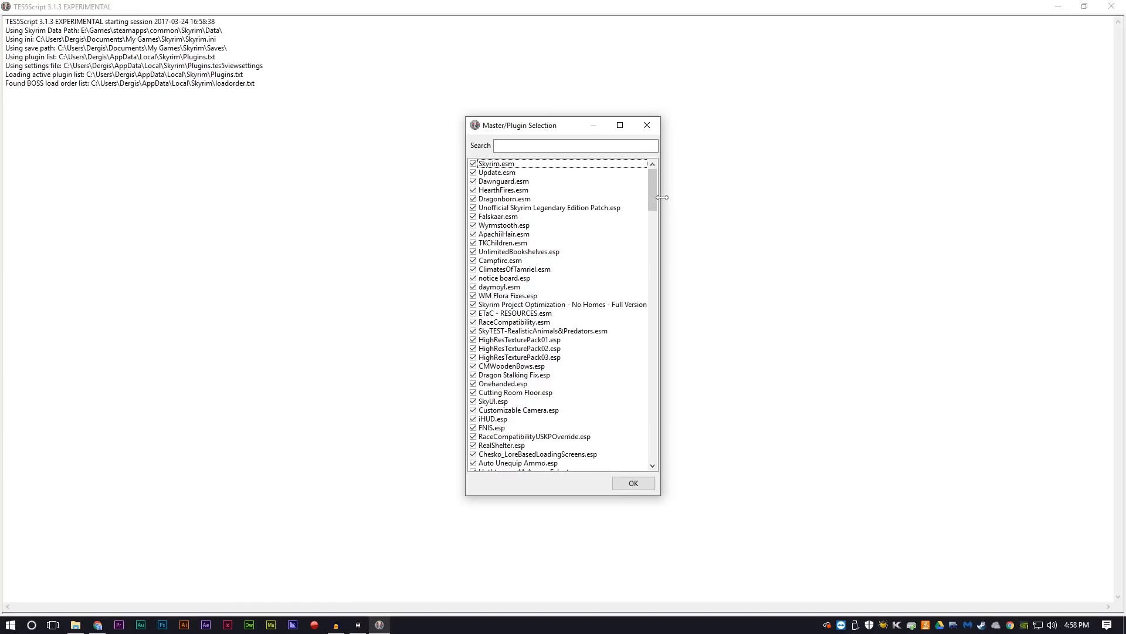
drag(653, 192, 656, 418)
scroll(620, 417, up, 2)
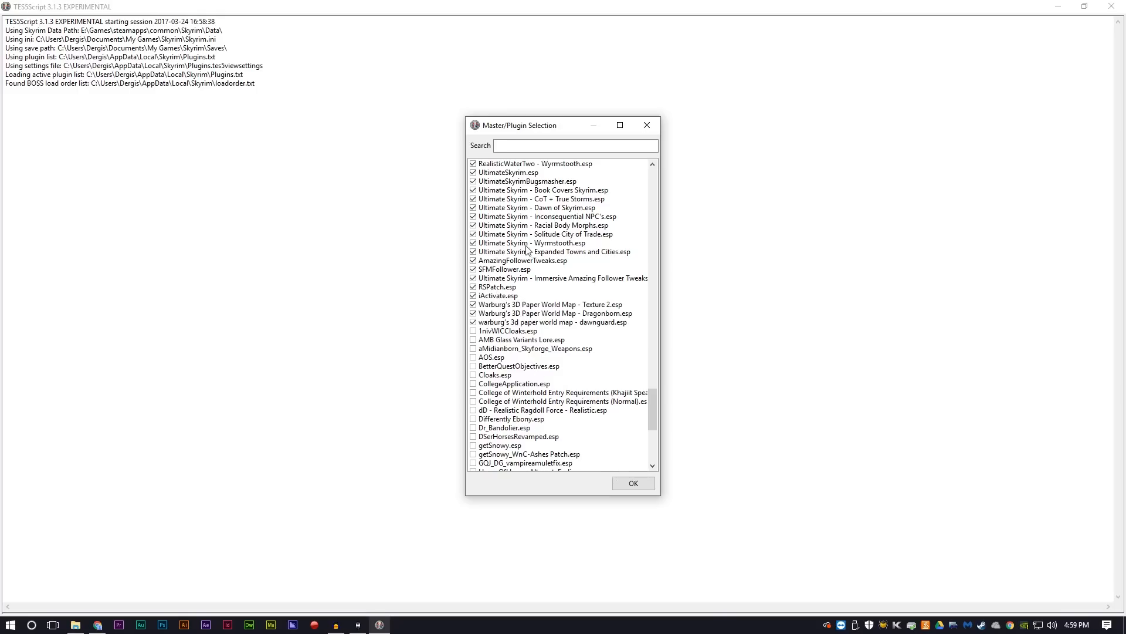
click(629, 487)
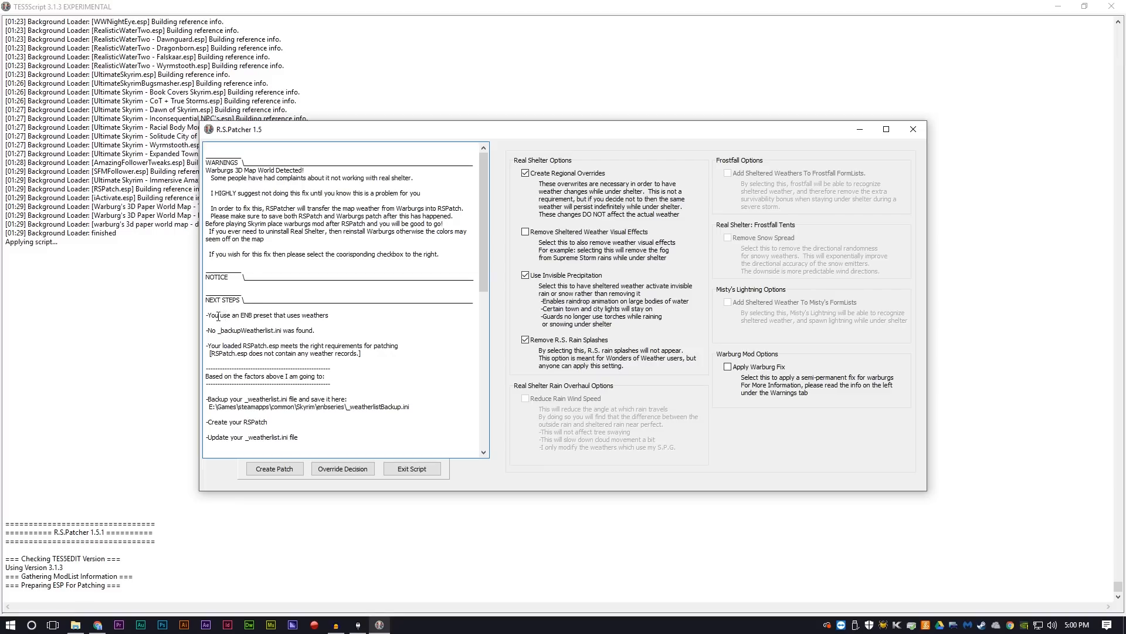
Step: Create the Real Shelter patch with the preset options, accepting ClimatesOfTamriel.esm, UltimateSkyrim.esp and Dawnguard.esm as masters of RSPatch.esp
drag(216, 316, 332, 318)
click(335, 316)
click(275, 469)
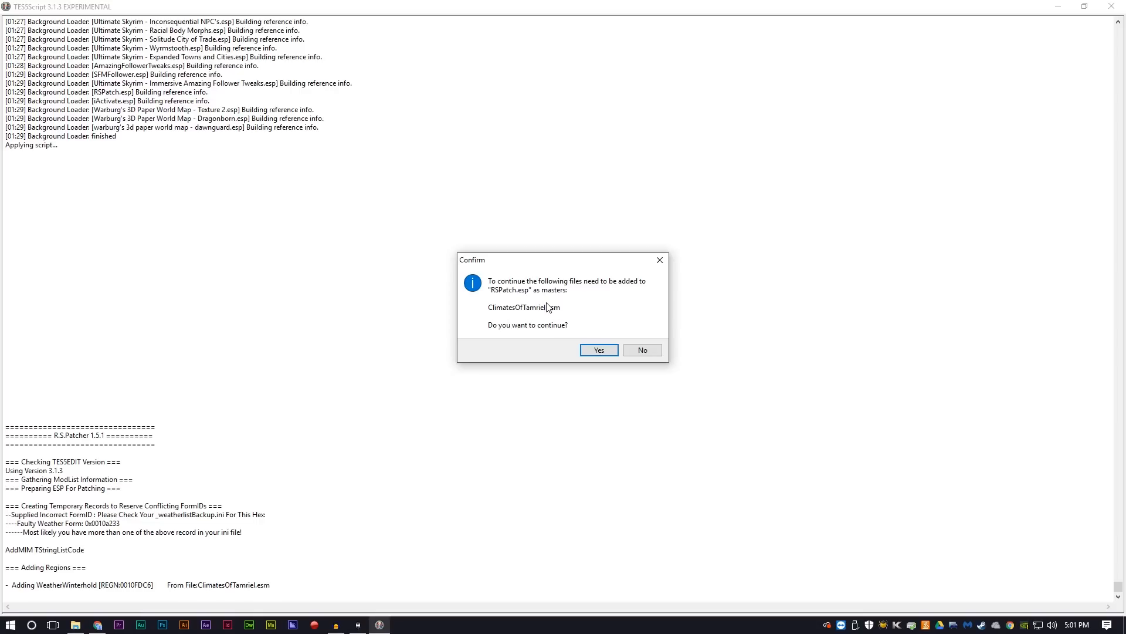
click(592, 352)
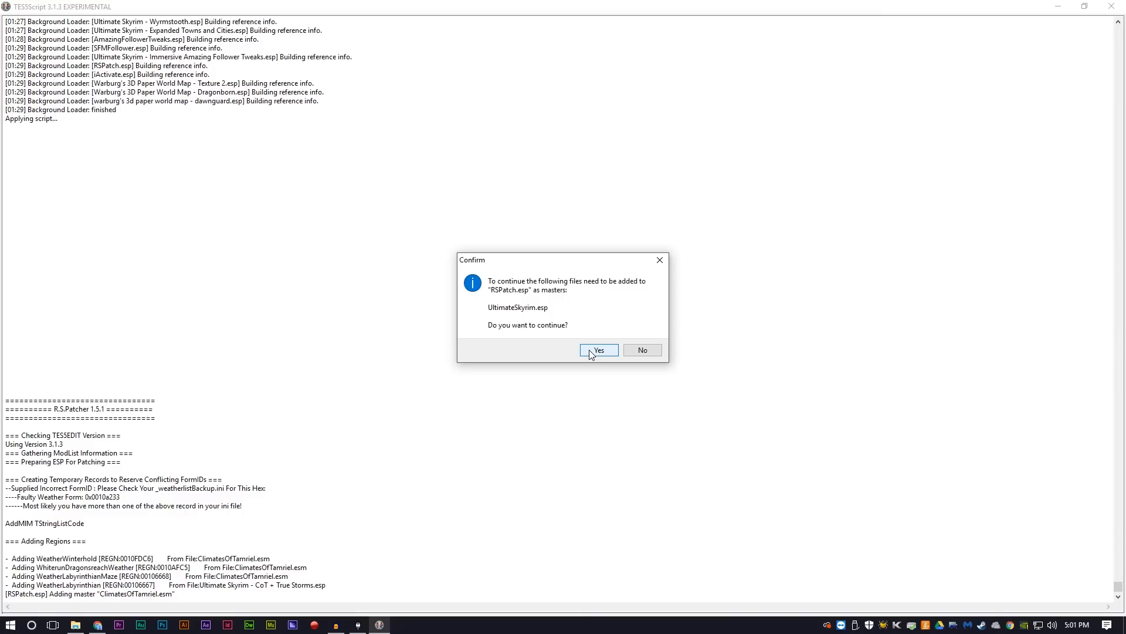
click(590, 350)
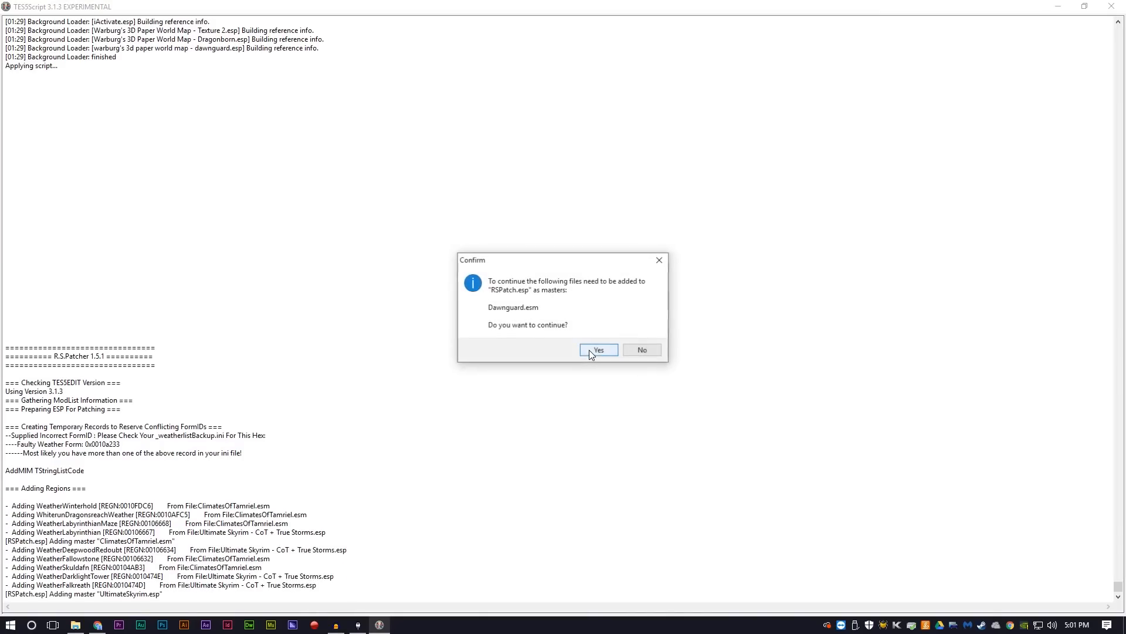
click(590, 351)
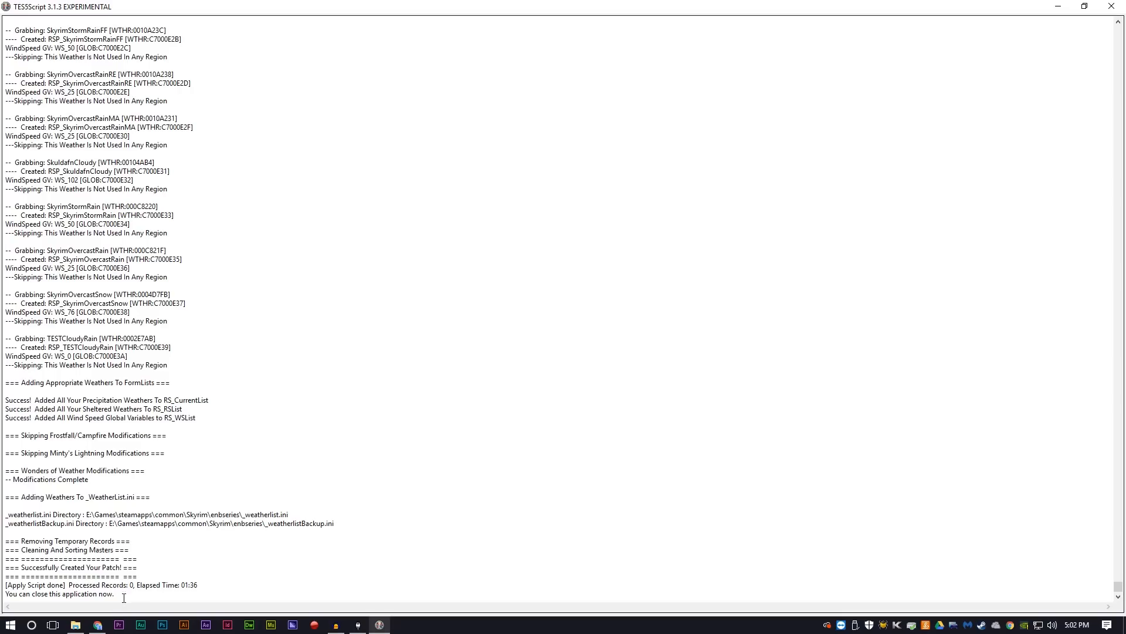
Step: Check the end of the patcher log, close TES5Script, and save RSPatch.esp with plugin backup enabled
drag(123, 597, 6, 541)
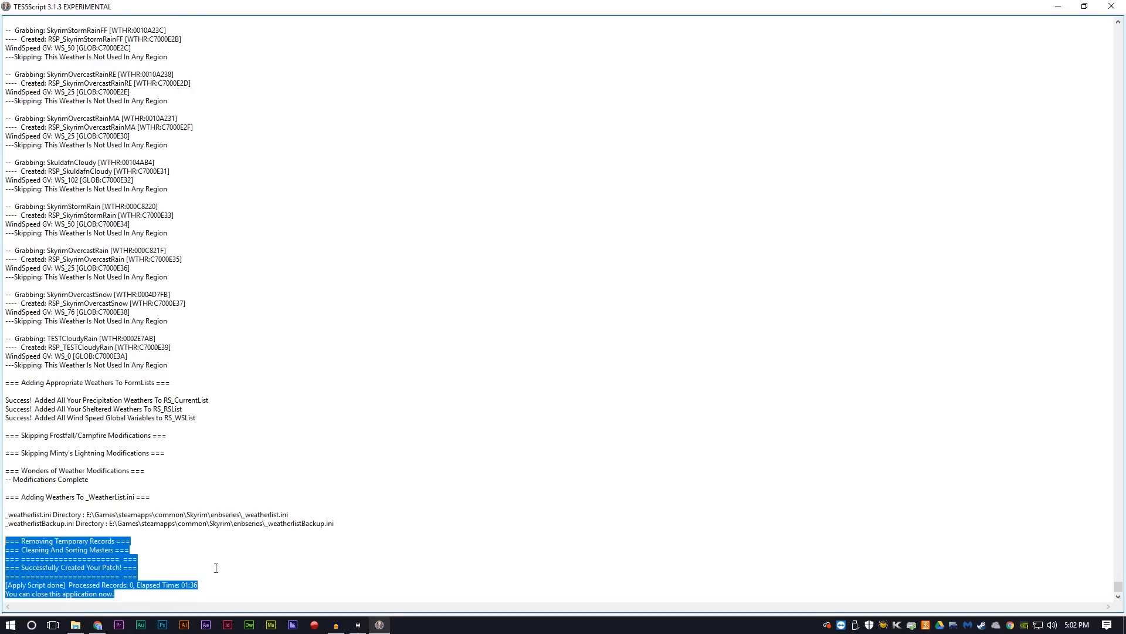
click(215, 568)
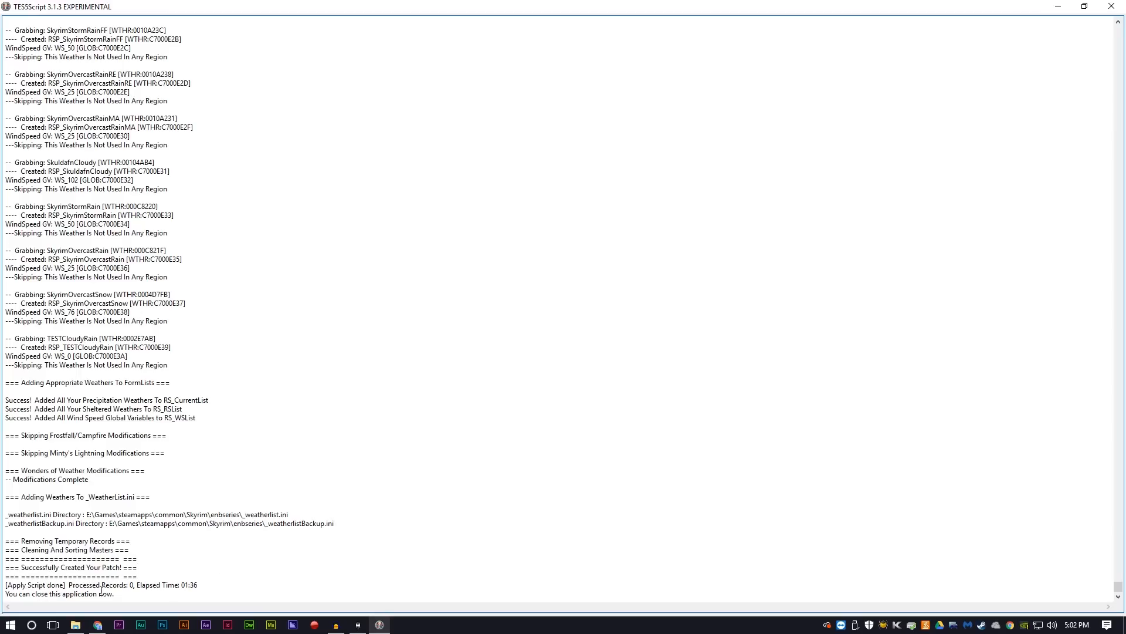
click(1112, 6)
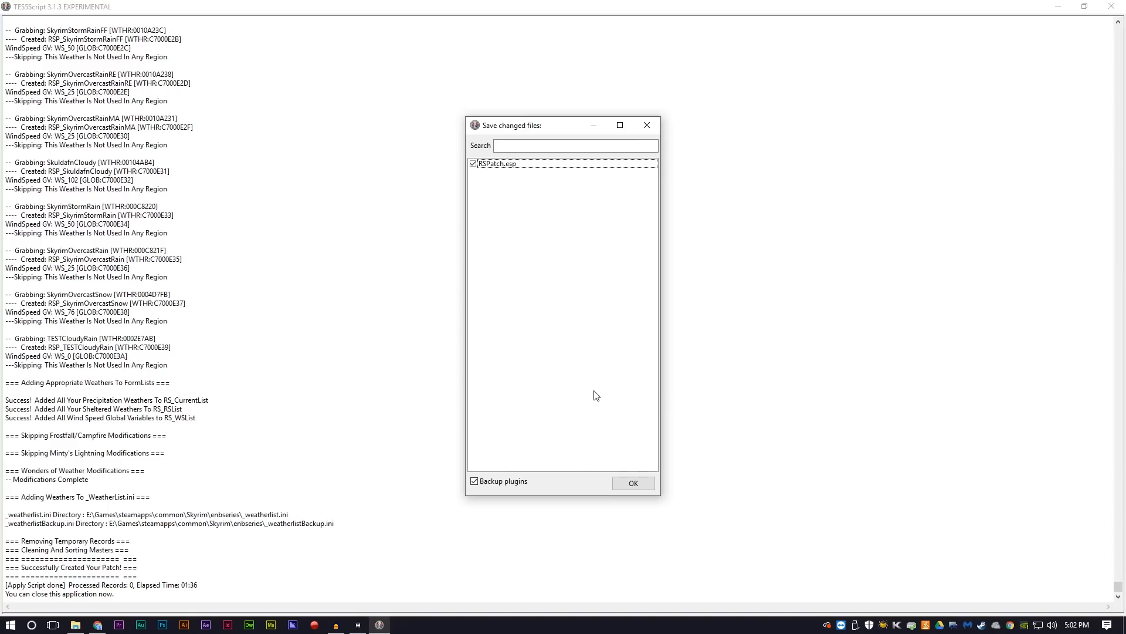
click(634, 483)
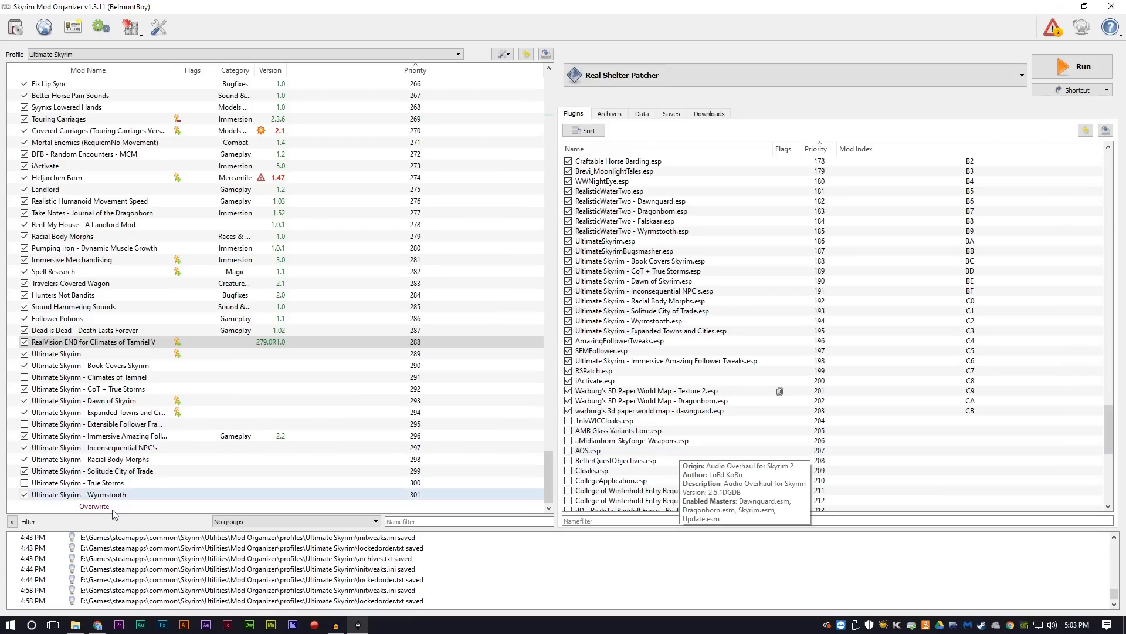
Step: Switch to Chrome, manually download iActivate_Patcher from the iActivate Nexus page, open the archive in WinRAR, and minimize the browser
click(104, 625)
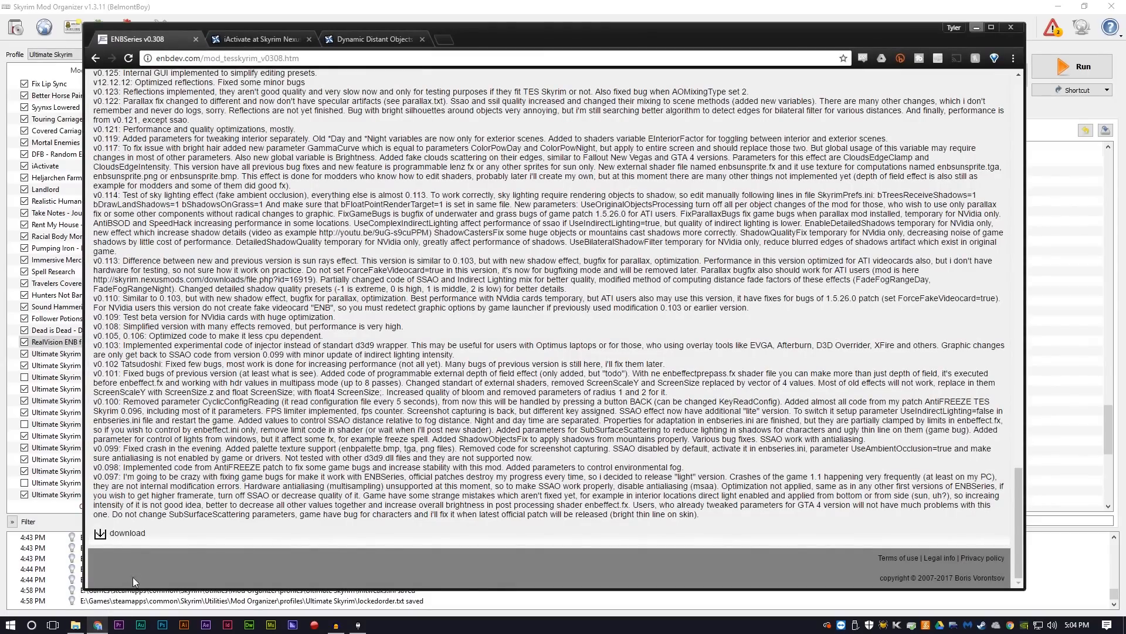
click(249, 39)
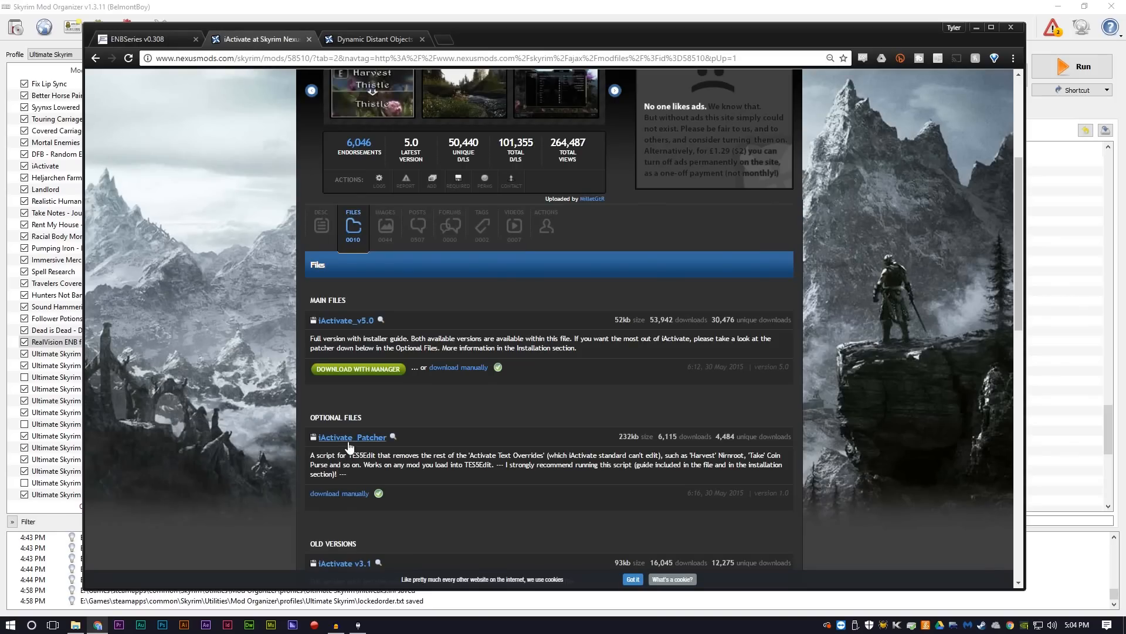
click(345, 495)
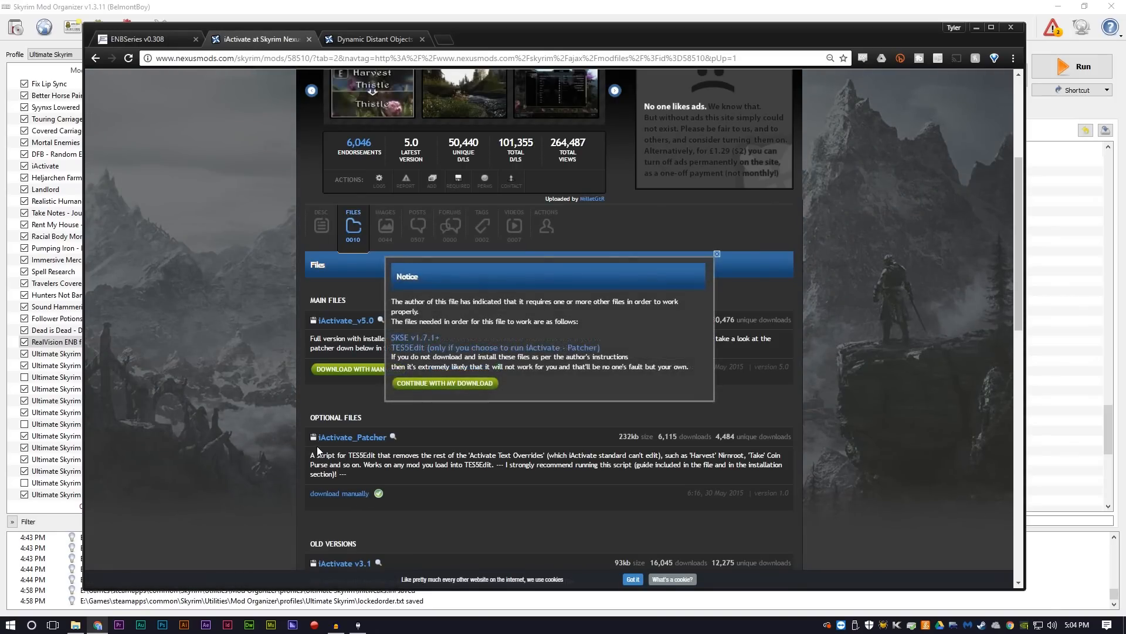
click(469, 384)
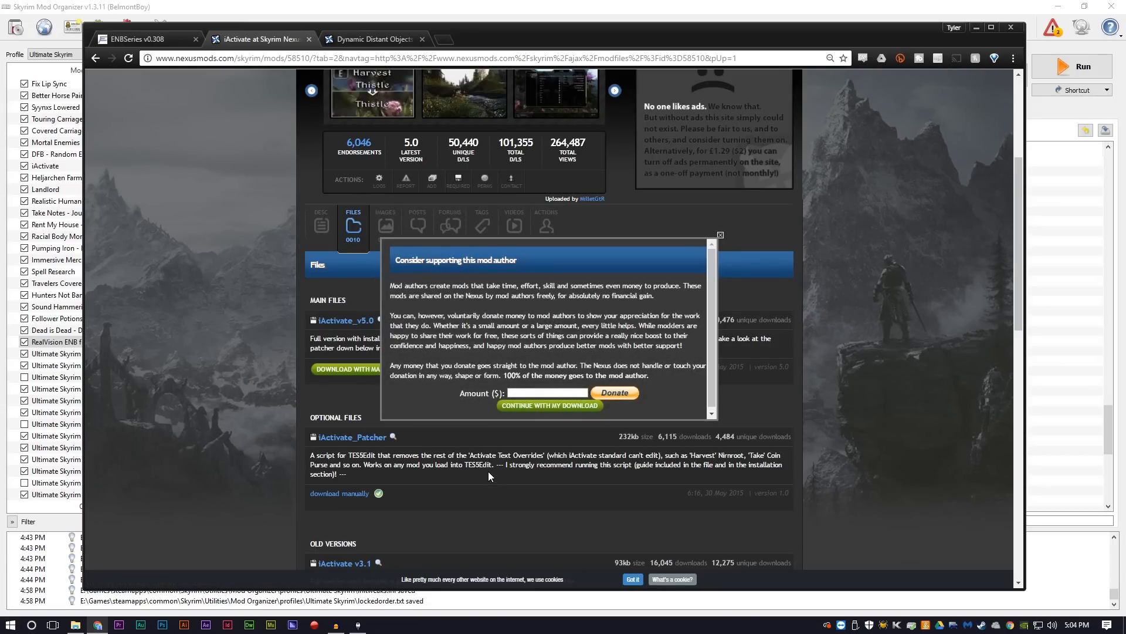
click(529, 406)
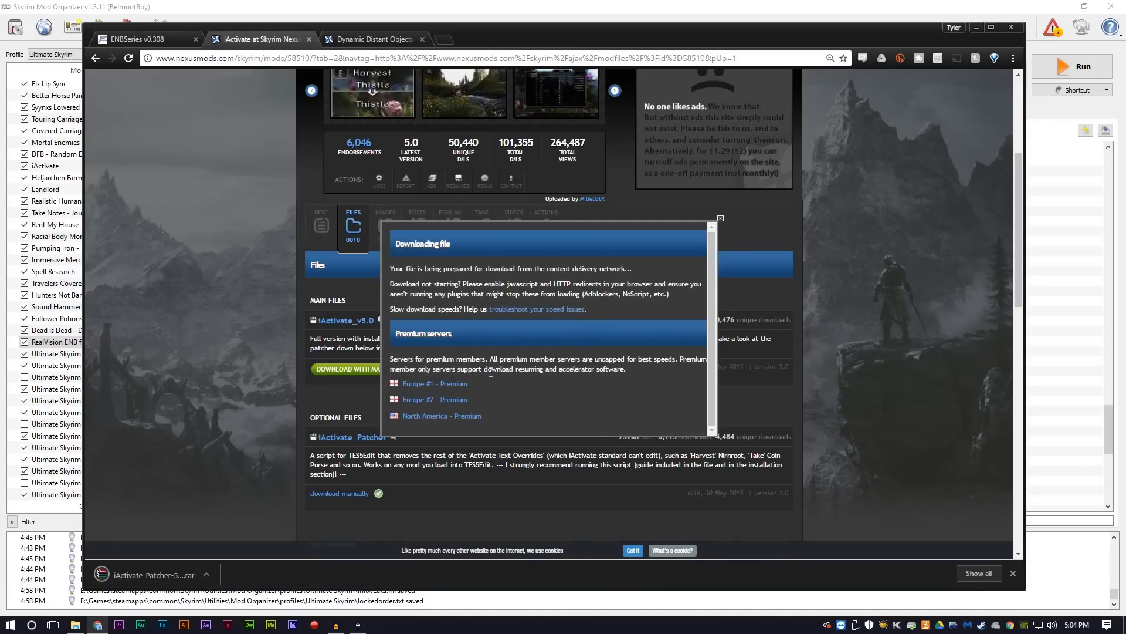
click(155, 576)
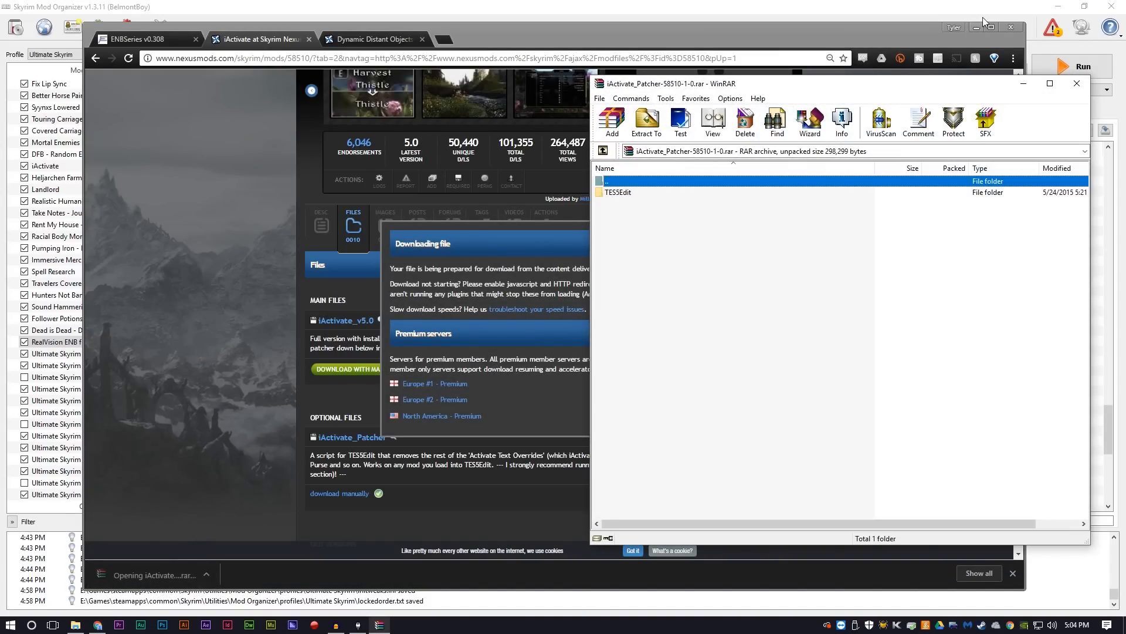
click(975, 29)
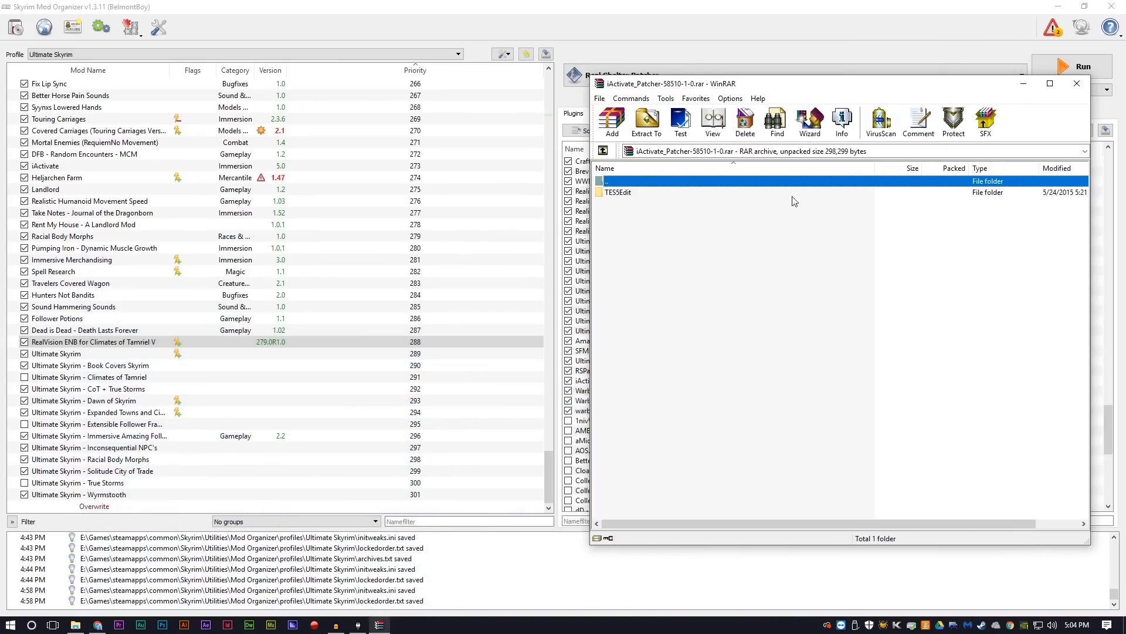
Step: Open the archive's TES5Edit folder, switch to File Explorer, and browse to Skyrim\Utilities\TES5Edit as the destination
double_click(619, 192)
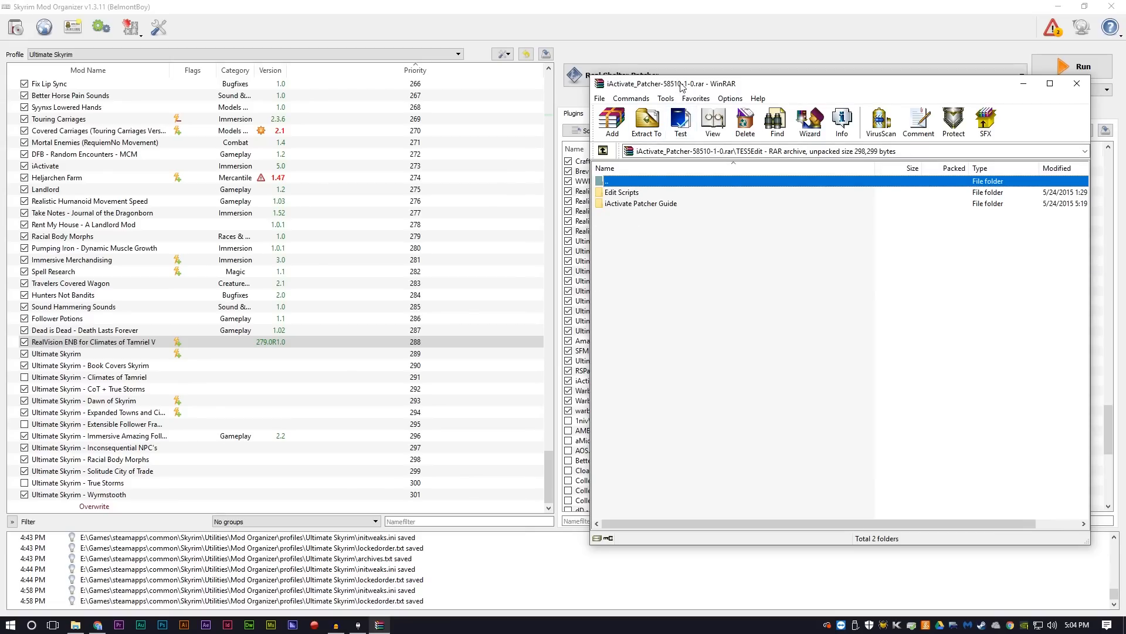
drag(680, 83, 714, 76)
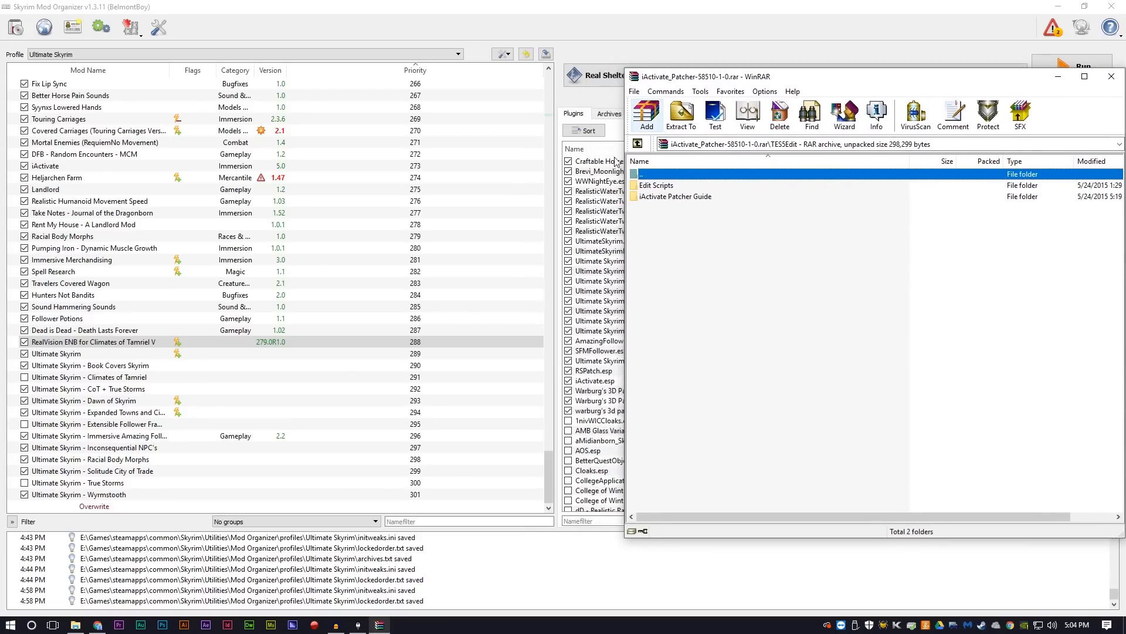
click(78, 626)
drag(484, 103, 407, 109)
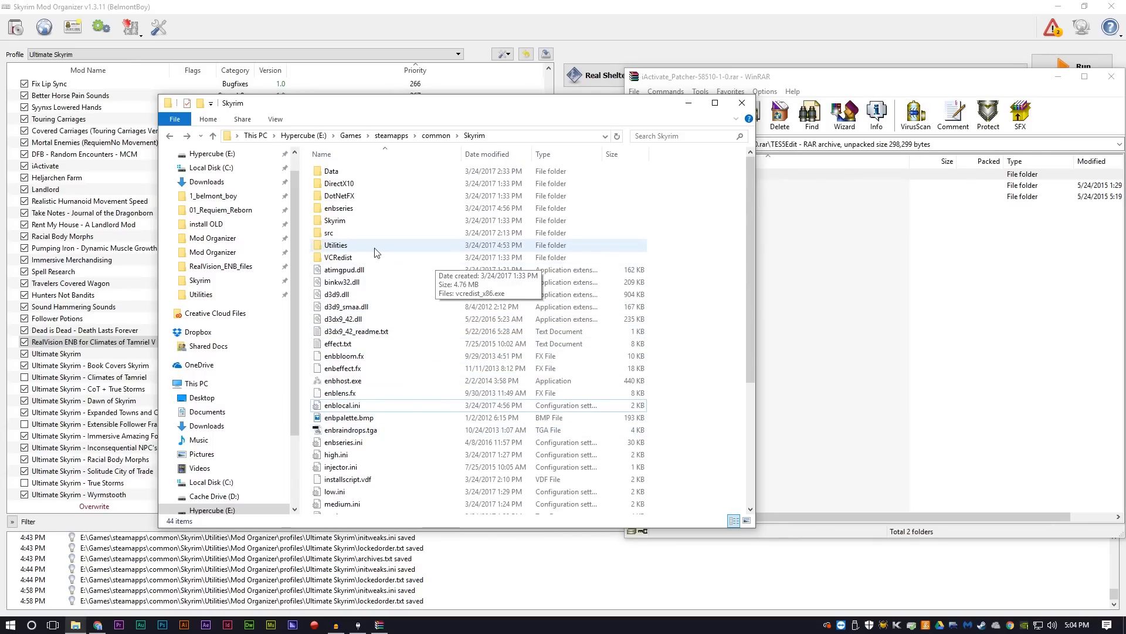
double_click(351, 247)
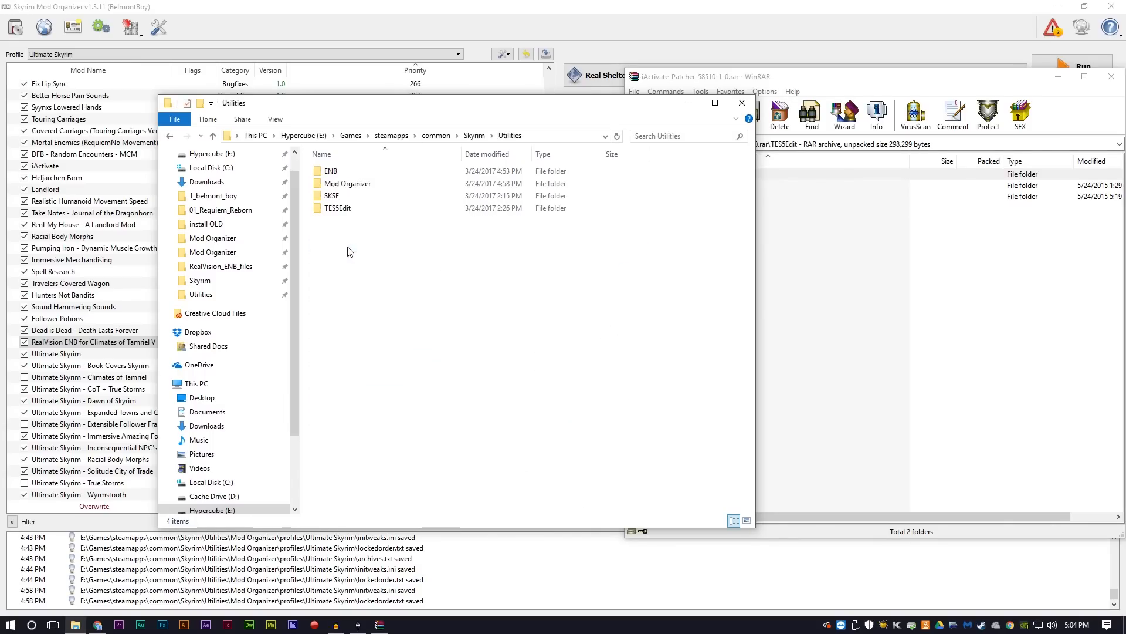
double_click(339, 209)
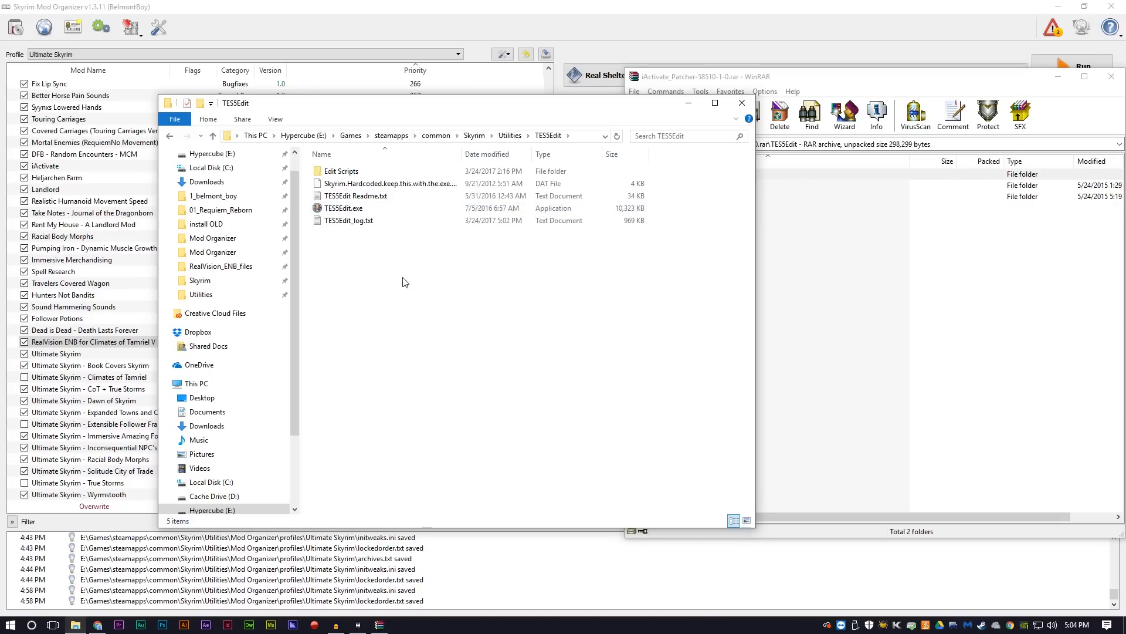
Step: Copy the Edit Scripts folder from the archive into the TES5Edit folder, then close WinRAR and minimize File Explorer
click(914, 342)
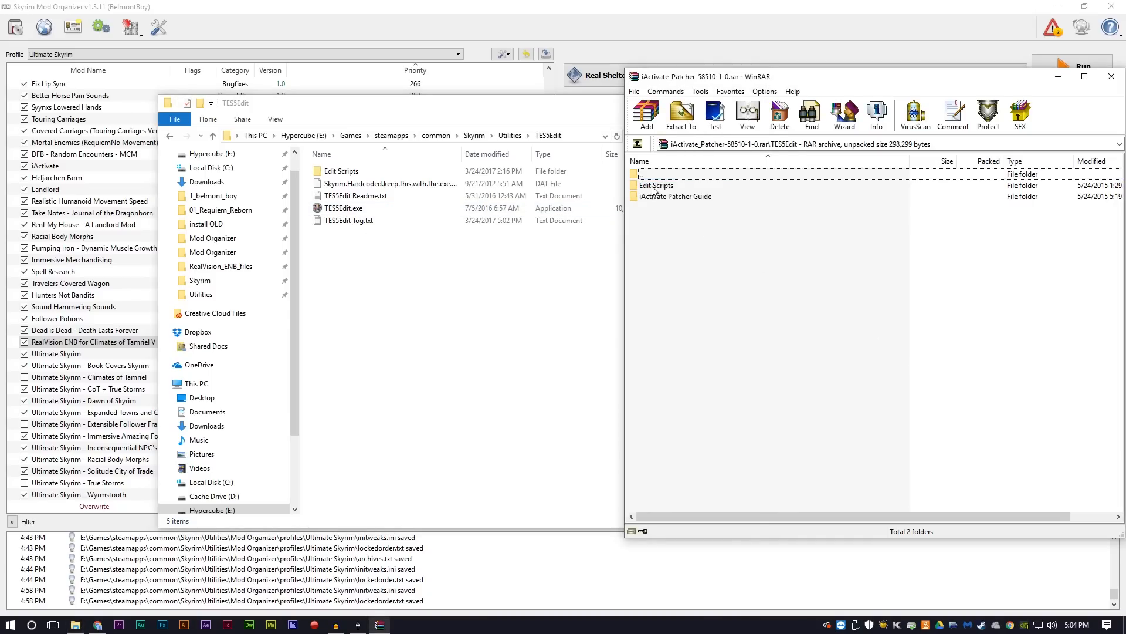
drag(653, 186, 414, 322)
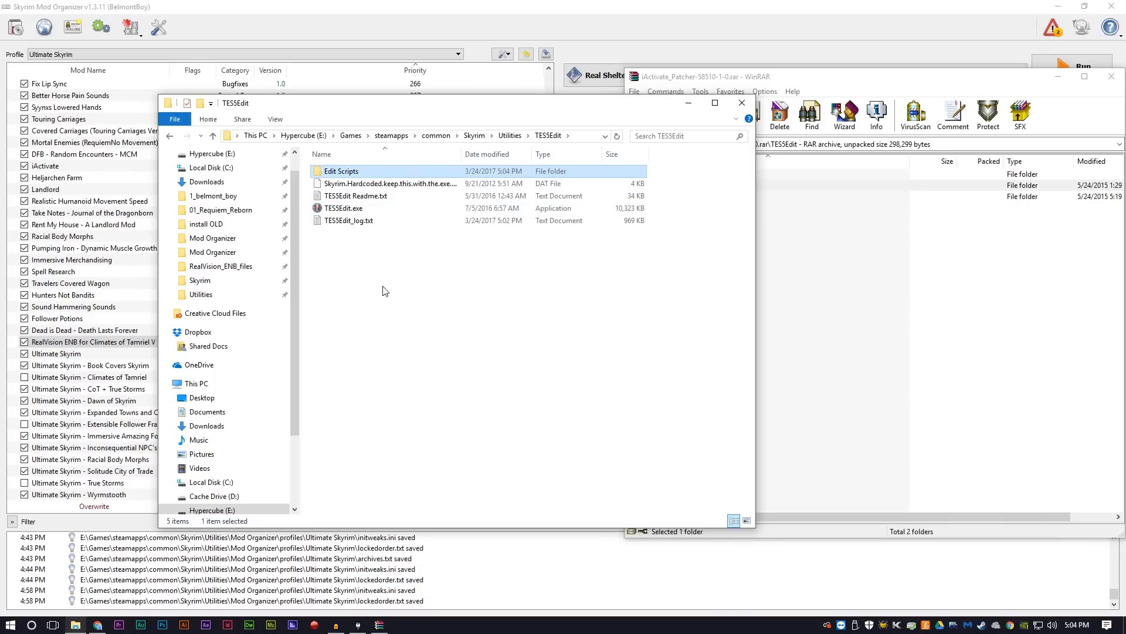
click(843, 77)
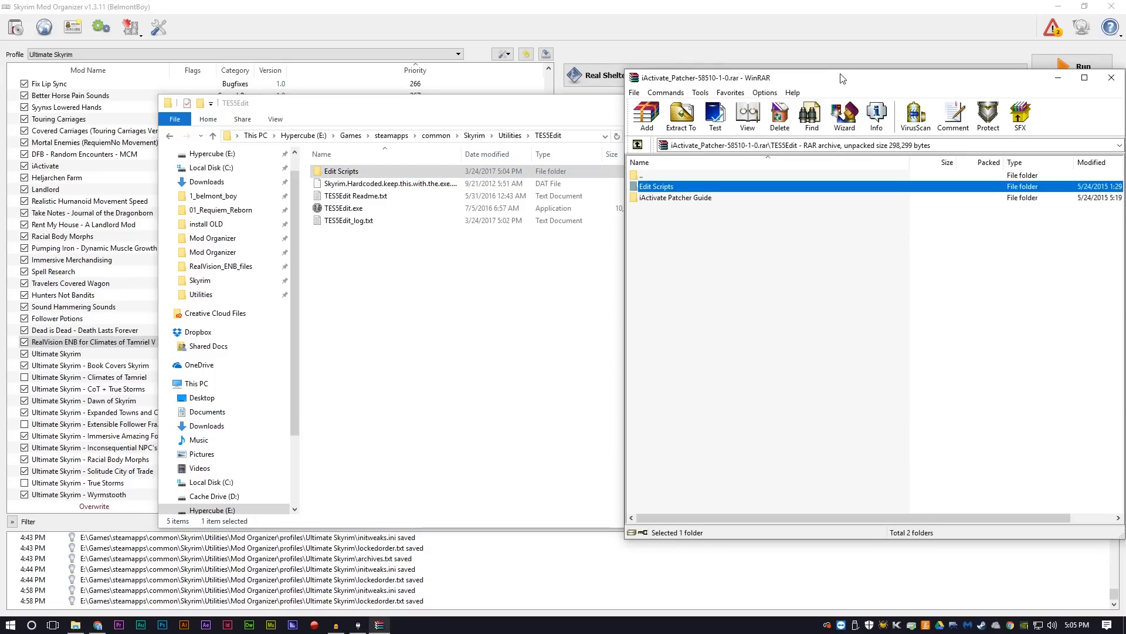
drag(843, 77, 698, 94)
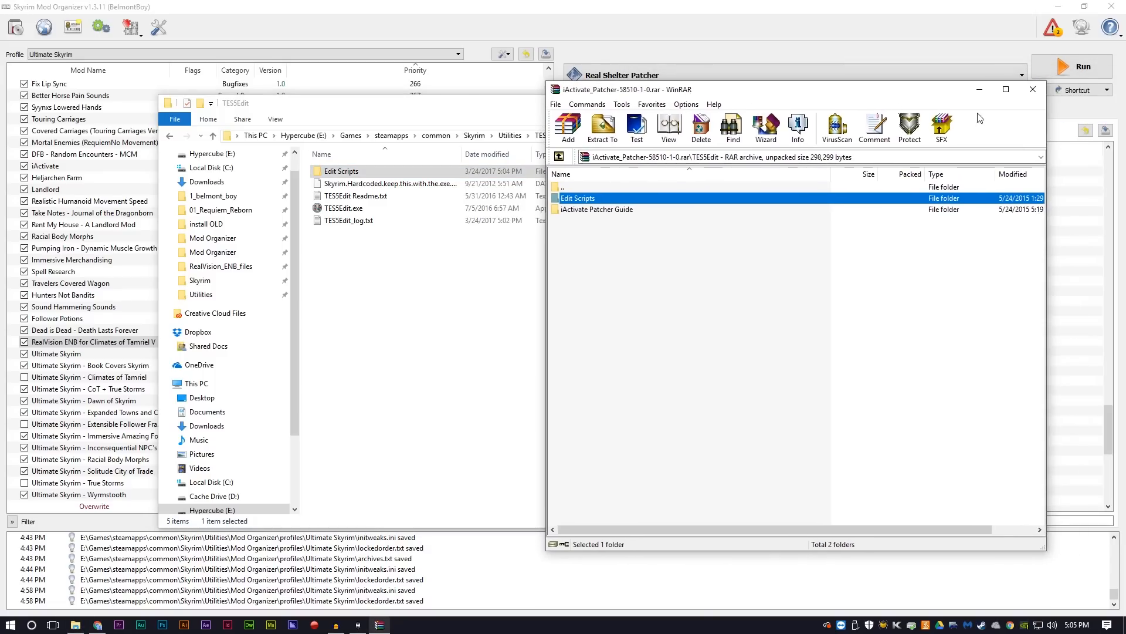
click(1032, 94)
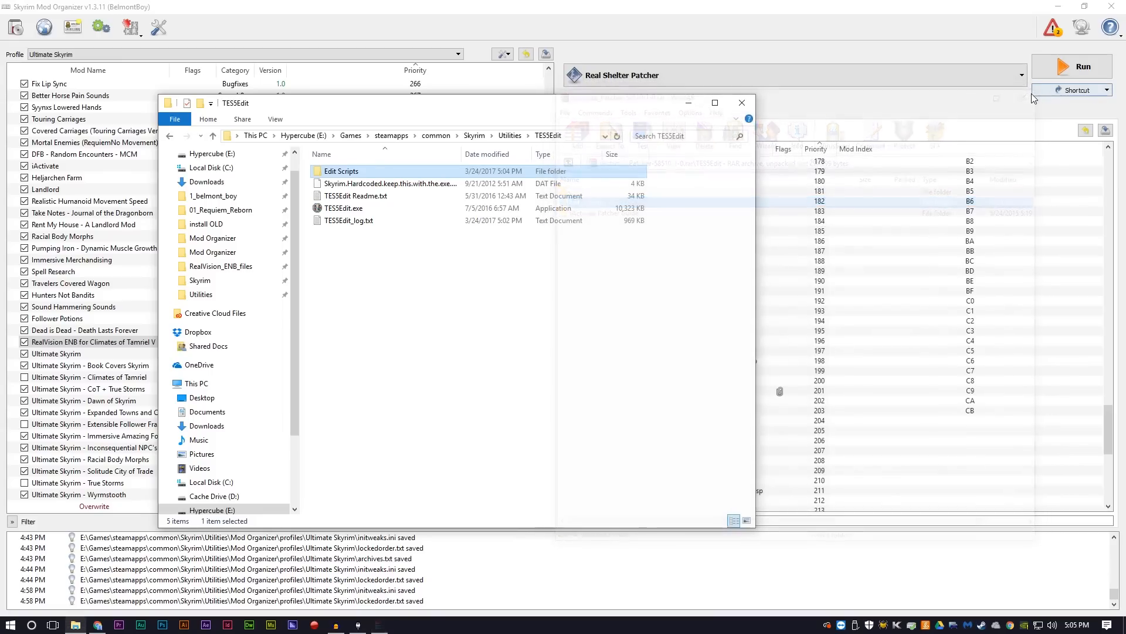
click(689, 108)
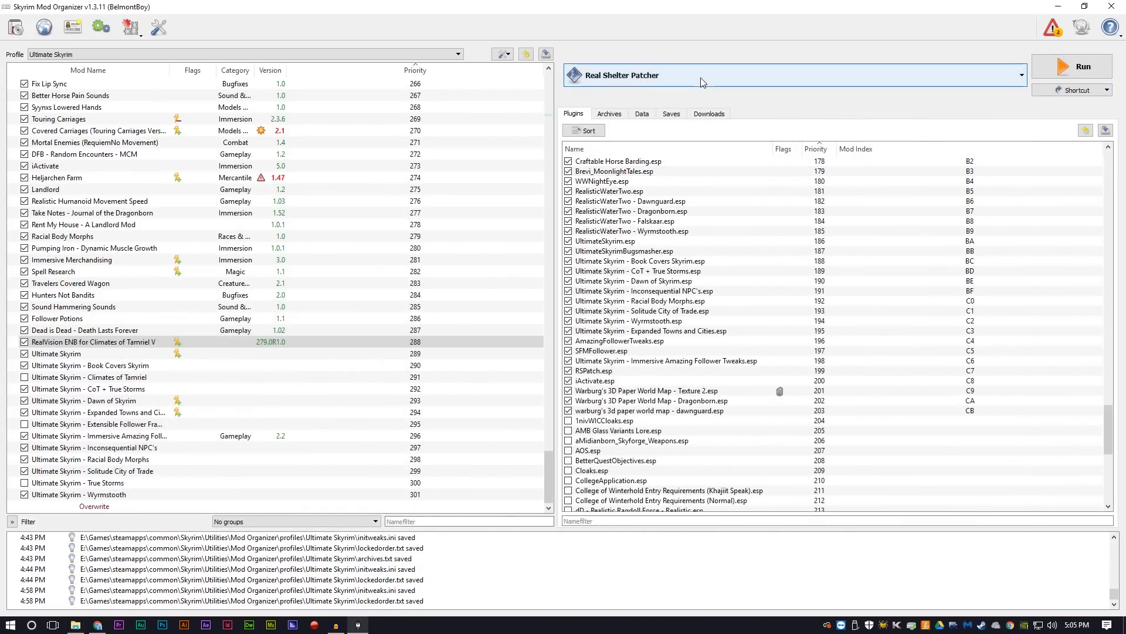
Step: Run TES5Edit from Mod Organizer, review the plugin list, and accept the existing plugin selection
click(701, 77)
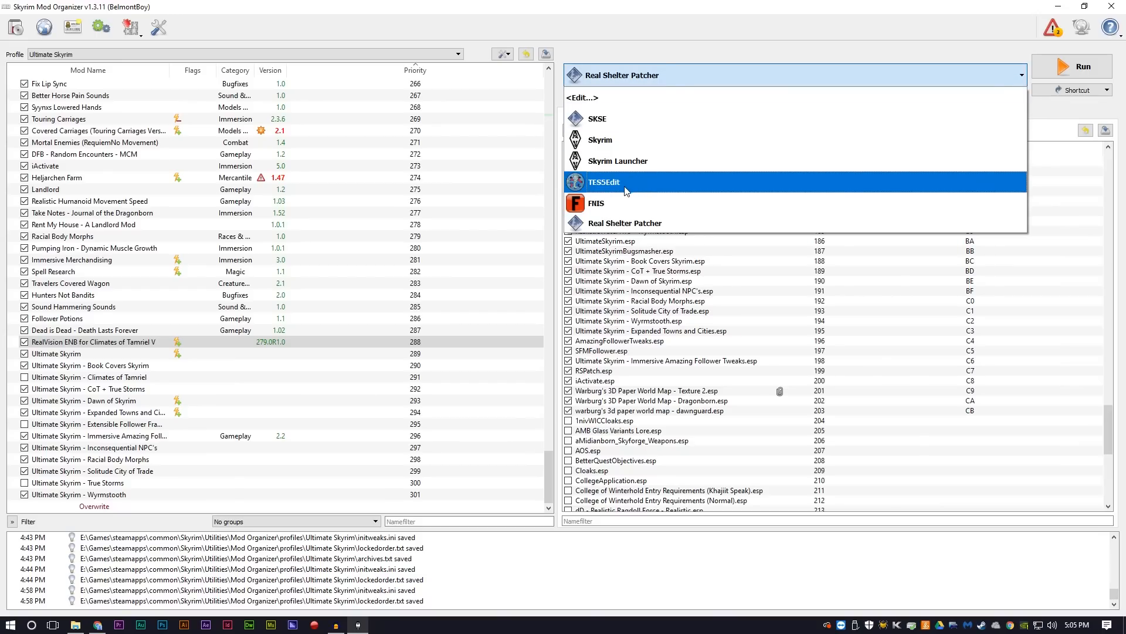
click(621, 182)
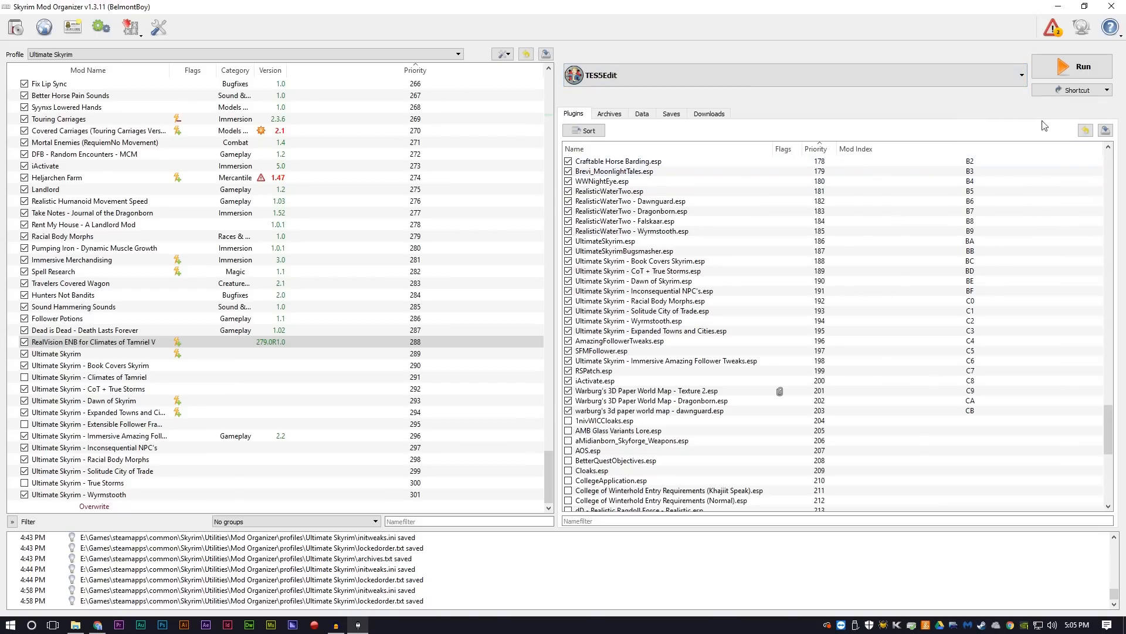
click(1072, 70)
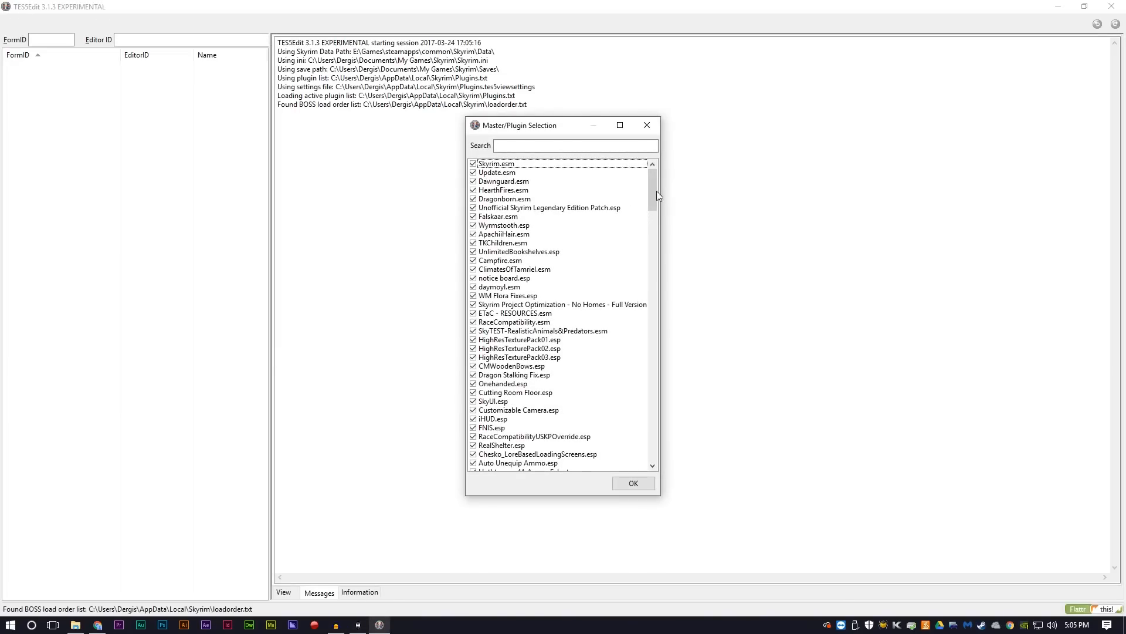
drag(654, 189, 630, 412)
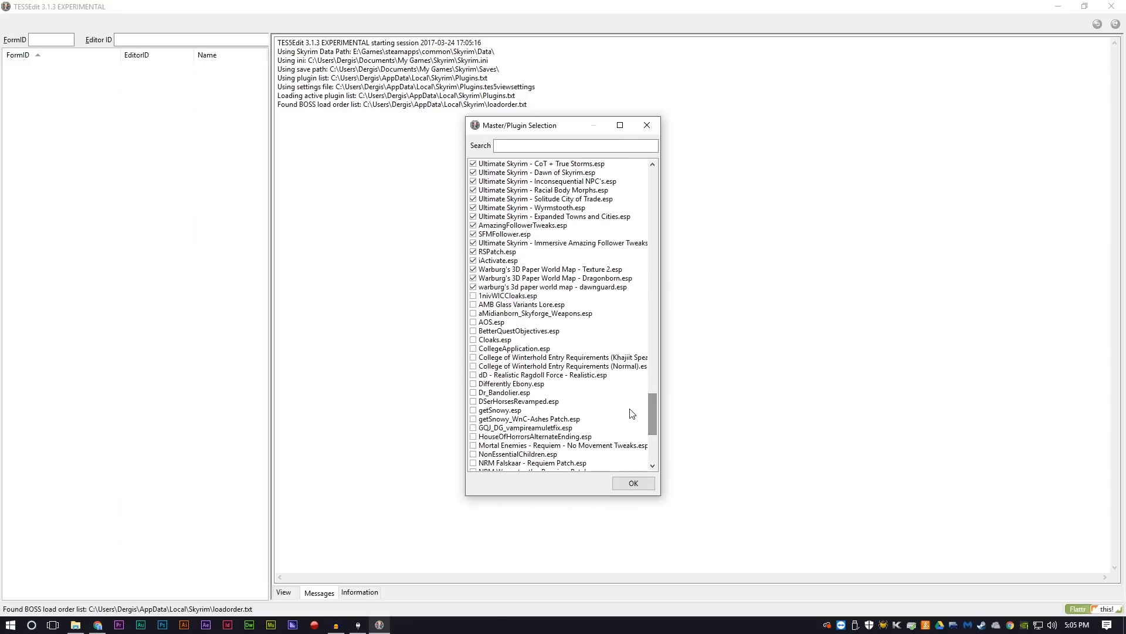
click(629, 487)
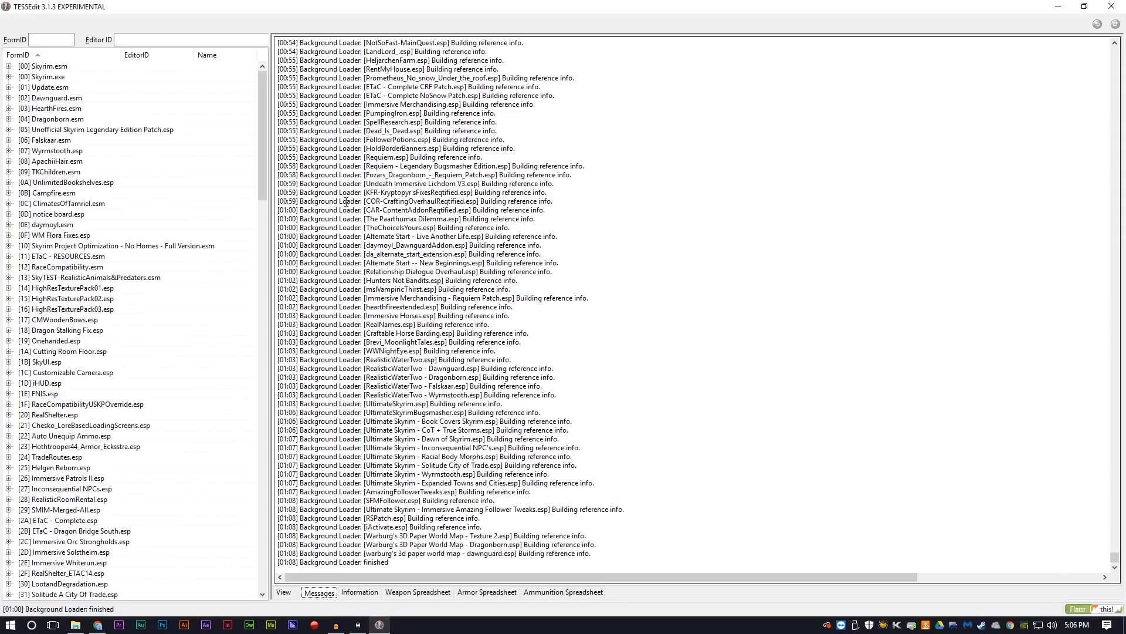
Step: Select every plugin from Skyrim.esm through warburg's 3d paper world map - dawnguard.esp and open Apply Script for them
click(41, 65)
drag(261, 105, 257, 507)
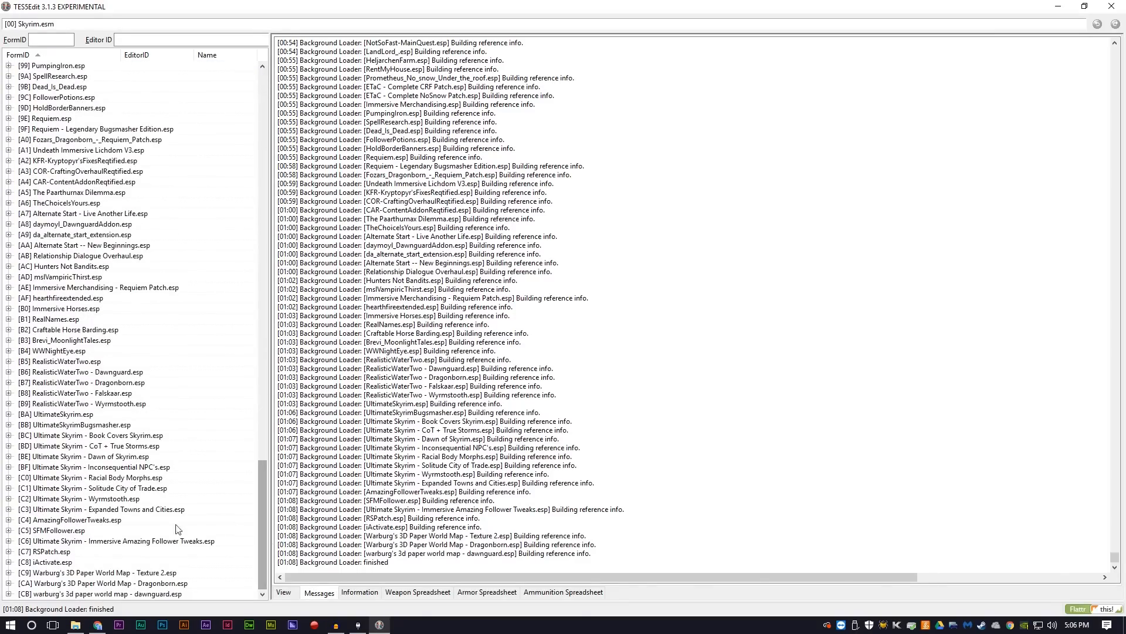
shift+click(100, 594)
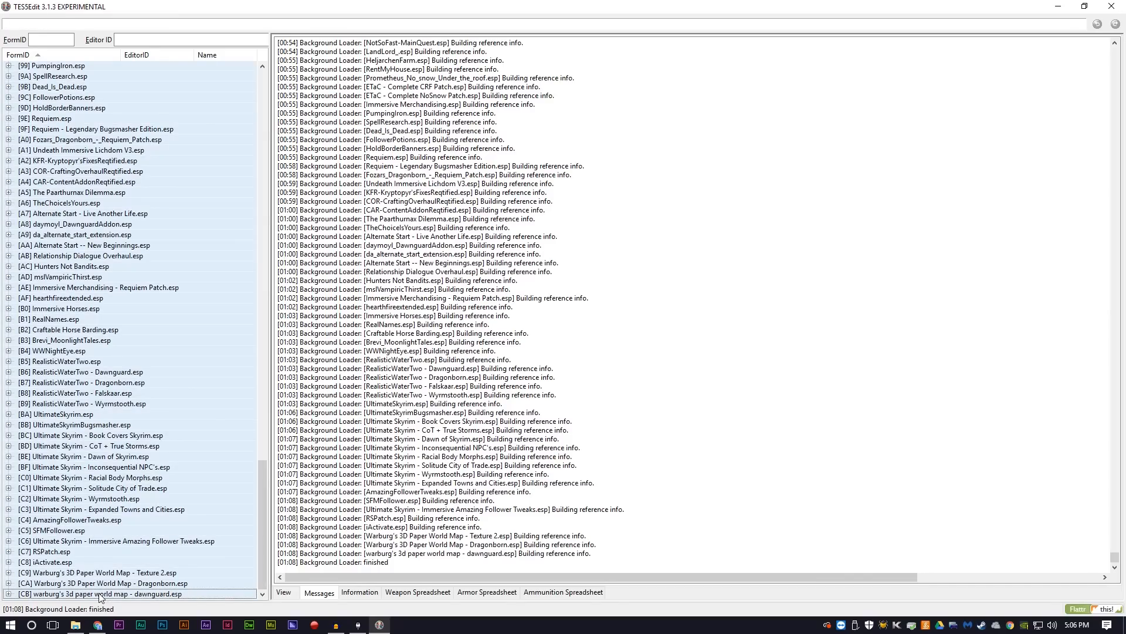
right_click(126, 597)
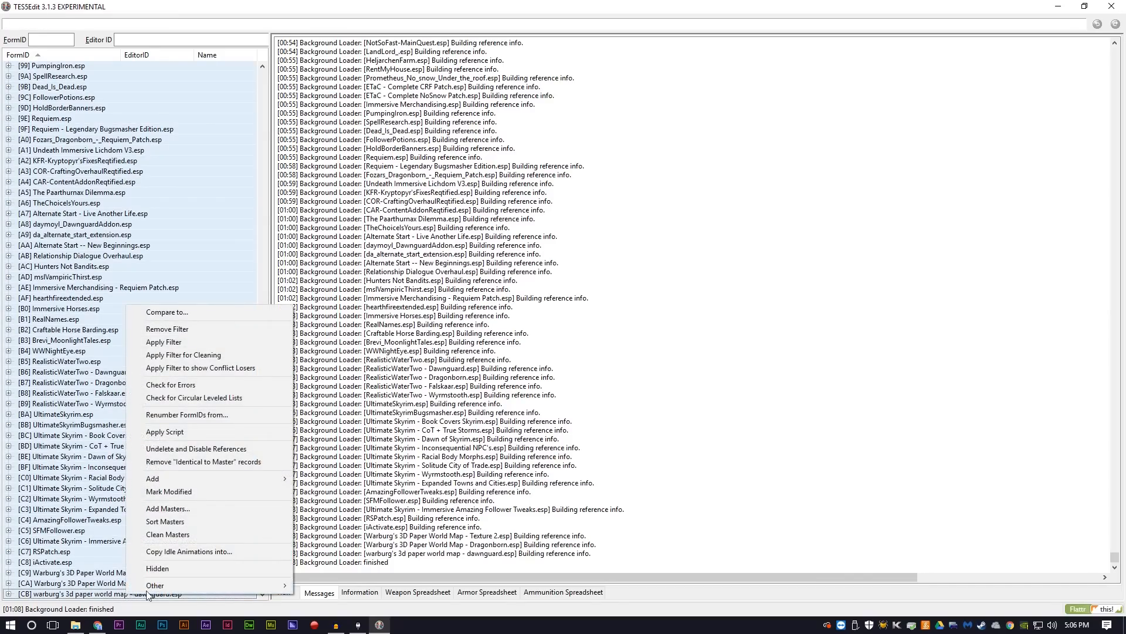
click(184, 433)
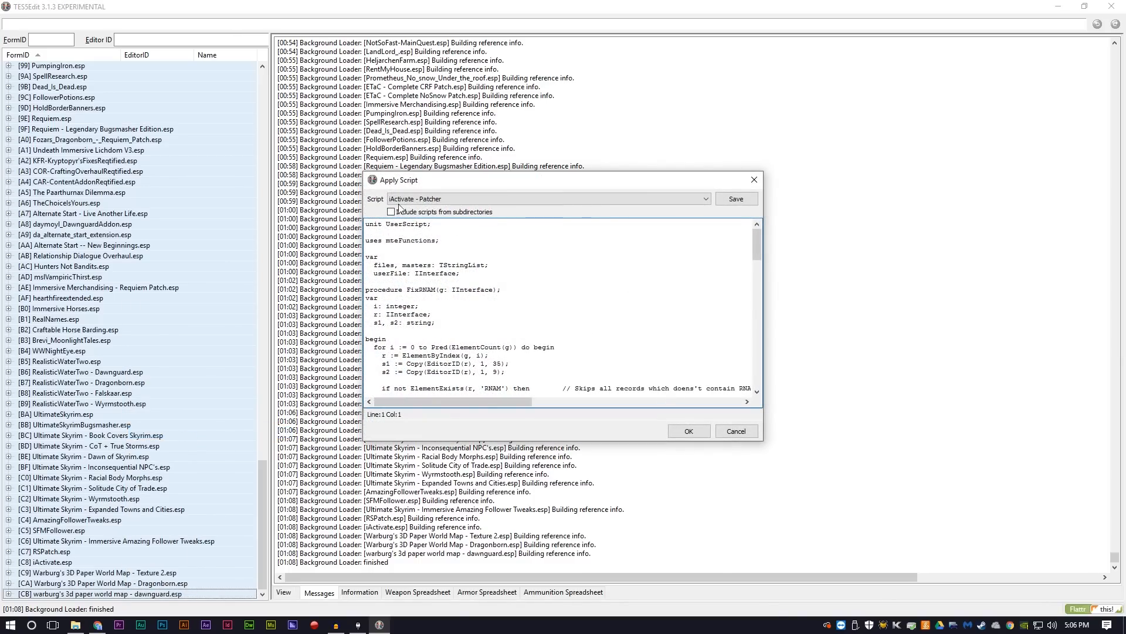
Step: Run the iActivate - Patcher script on the selected plugins, agree to continue, and name the new module file iActivate Patch
click(686, 200)
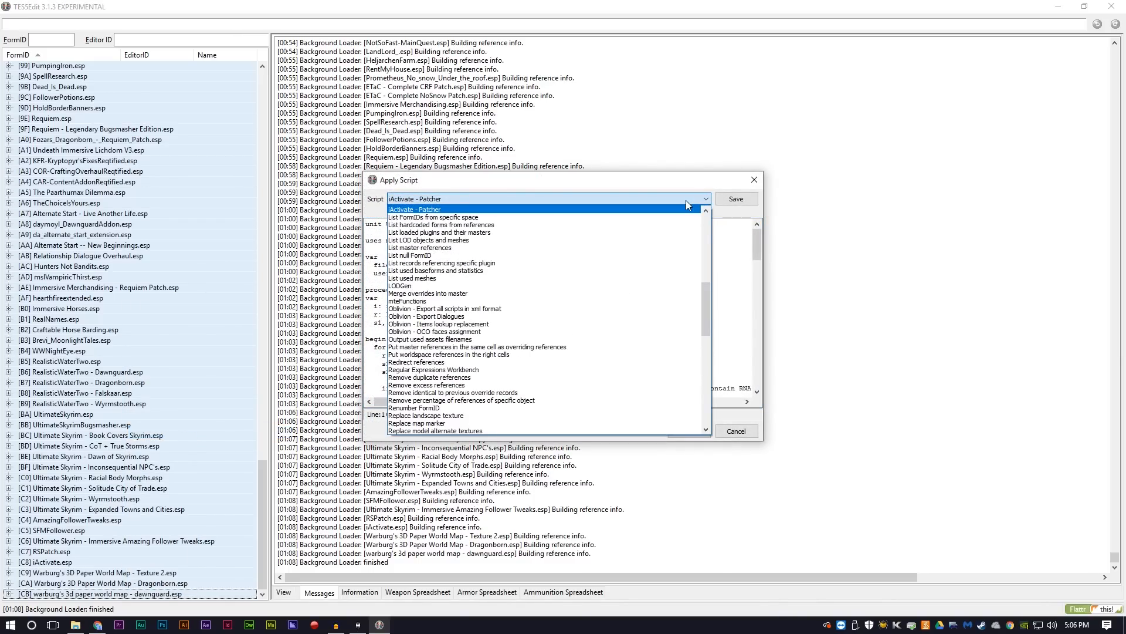
scroll(555, 310, up, 6)
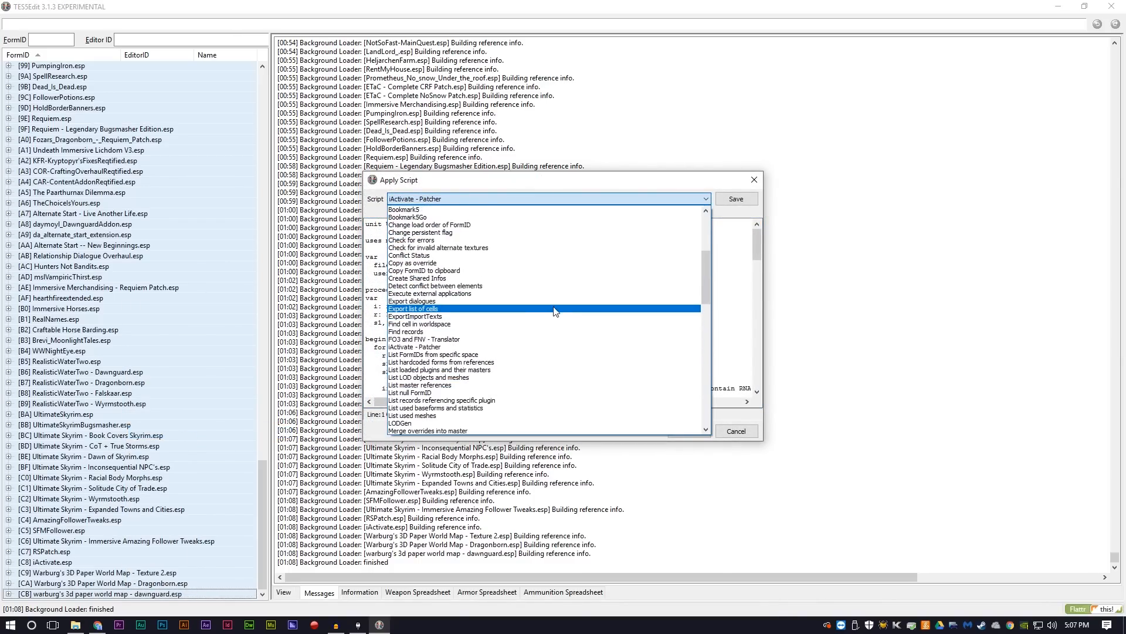
scroll(538, 301, up, 4)
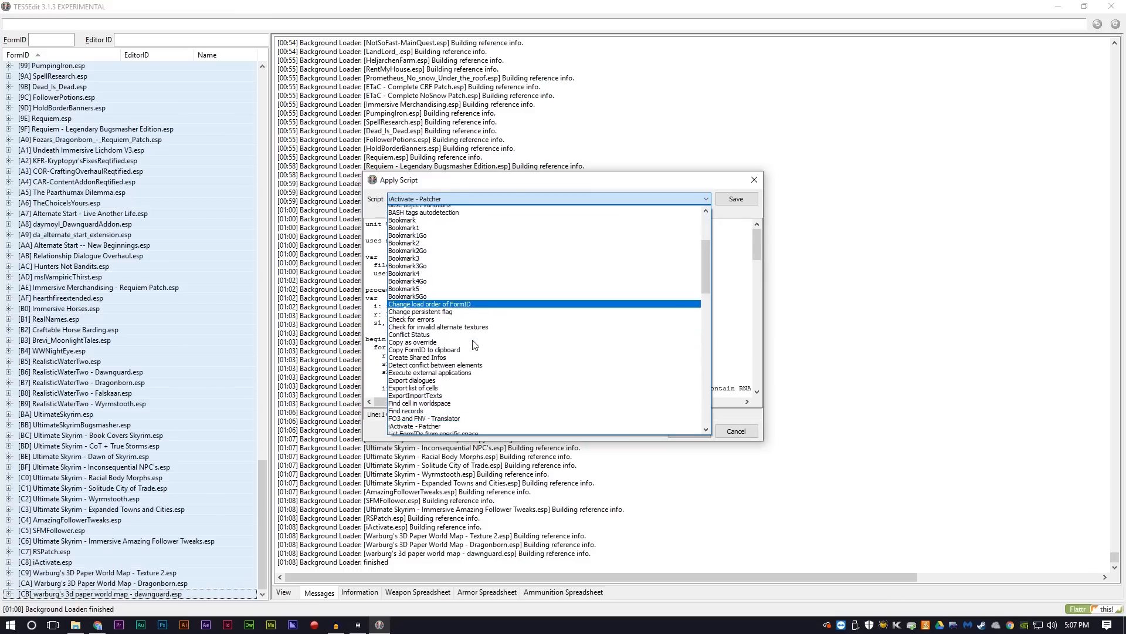
scroll(475, 345, down, 3)
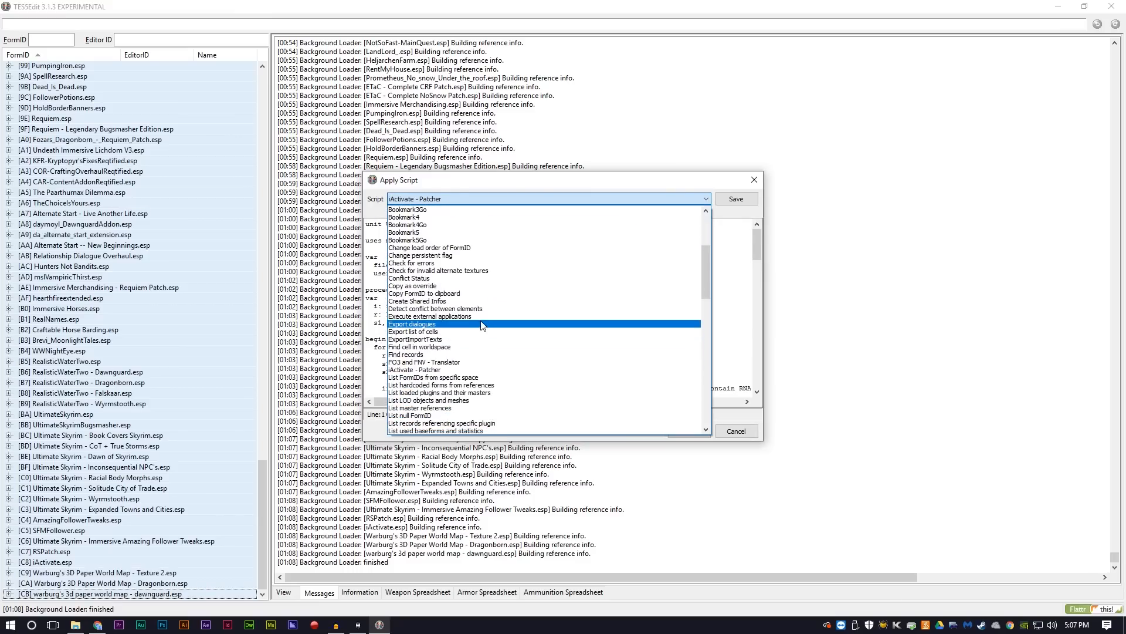
click(439, 372)
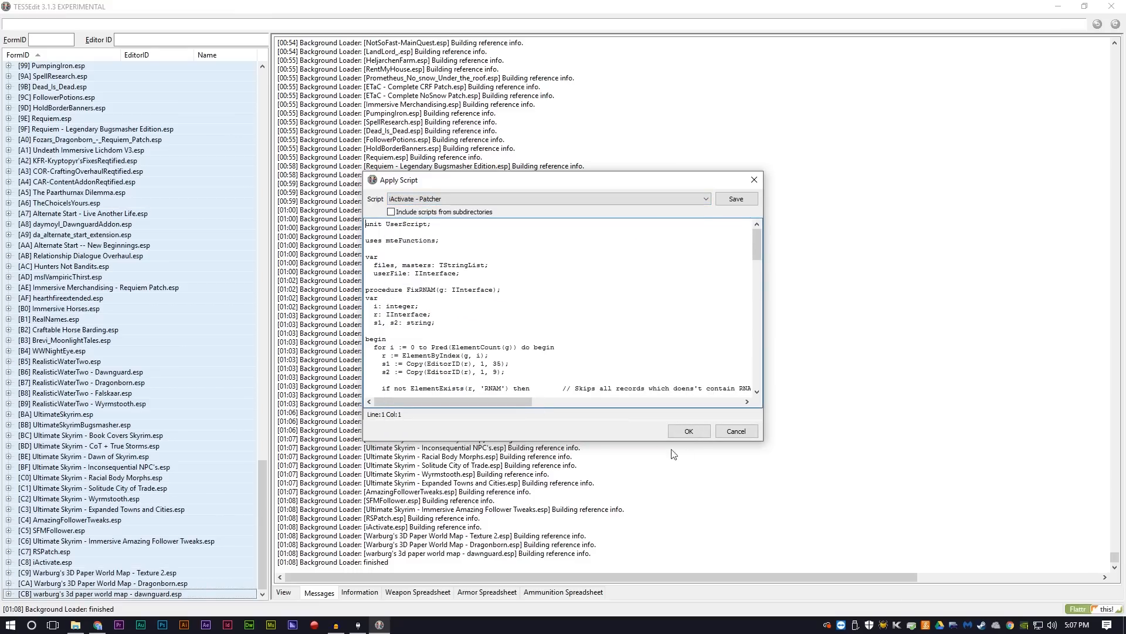
click(697, 434)
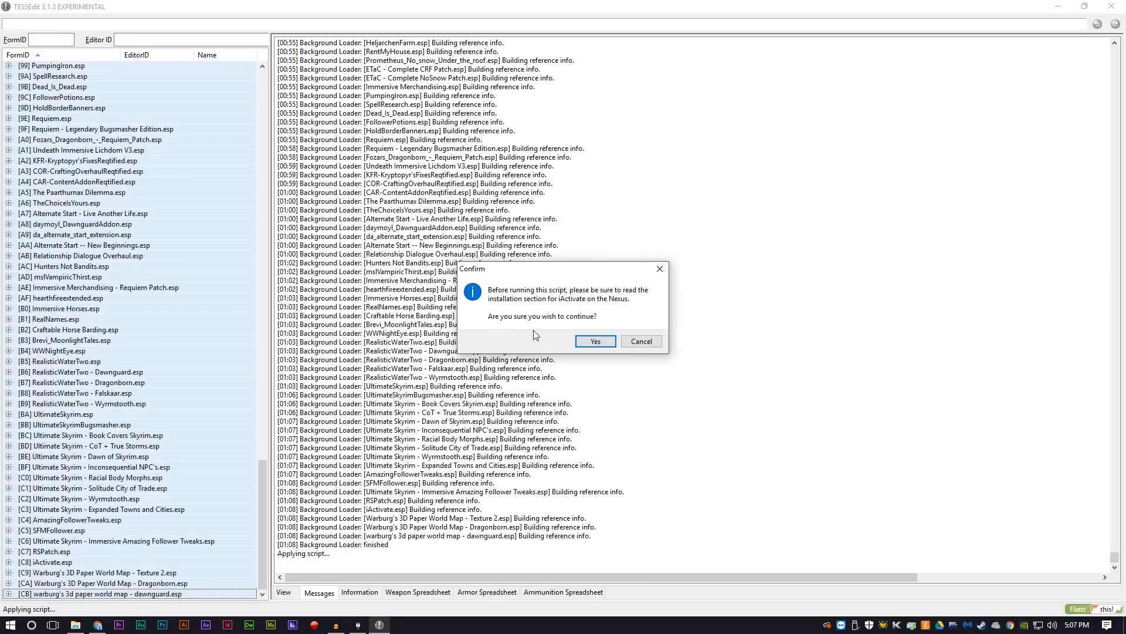
click(589, 341)
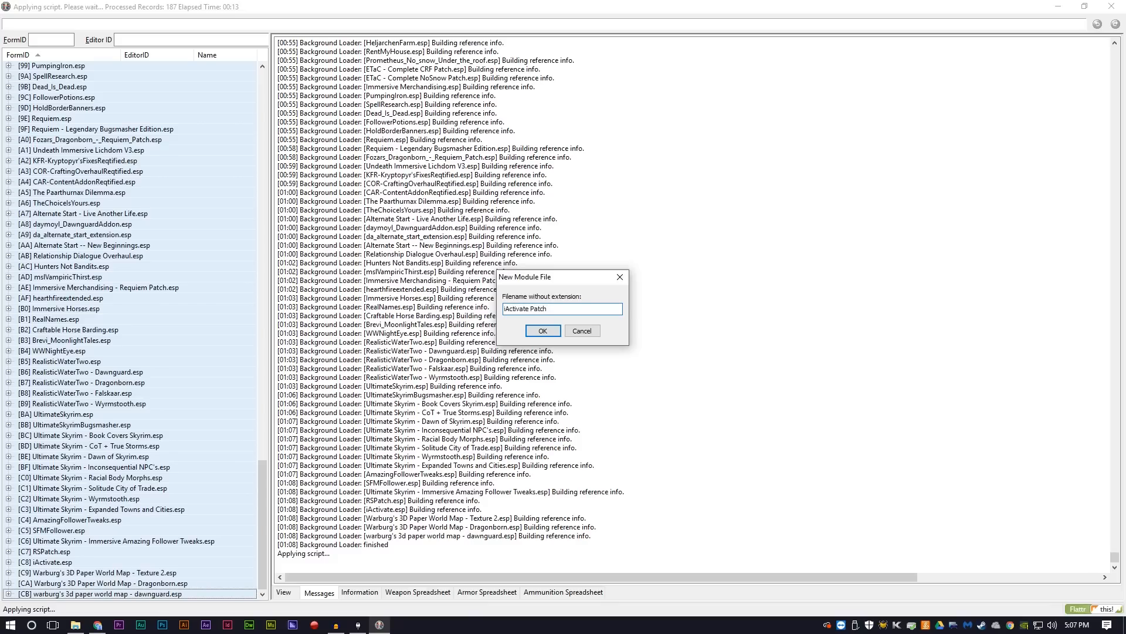
key(Return)
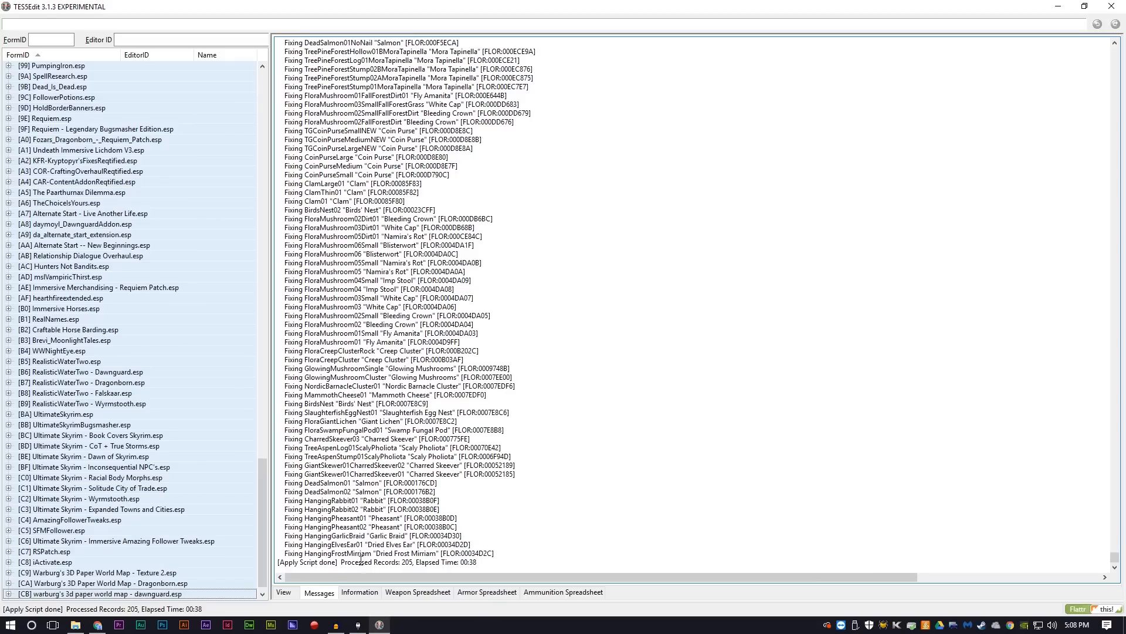
Step: Check the end of the script log, close TES5Edit, and save iActivate Patch.esp with plugin backup enabled
click(392, 562)
drag(403, 564, 412, 565)
click(1113, 7)
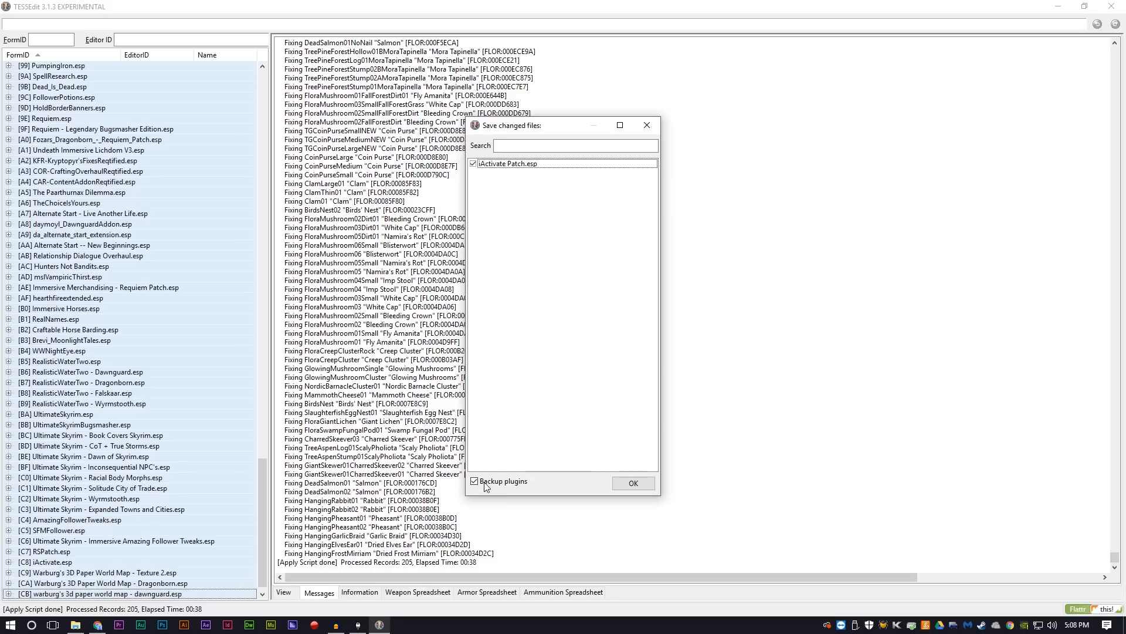
click(634, 484)
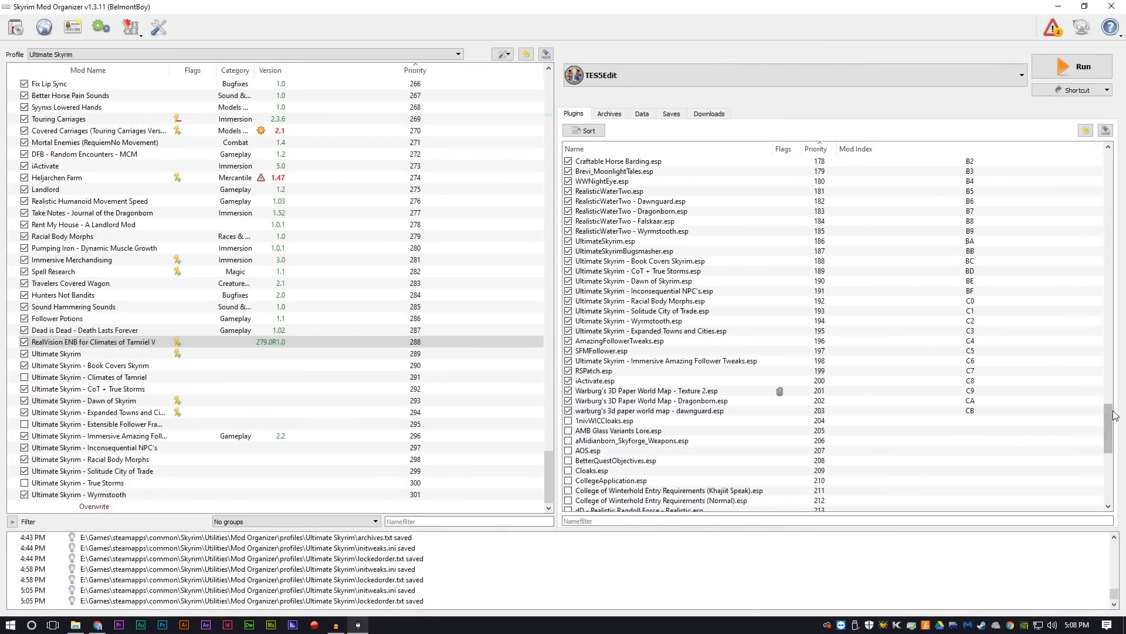
Step: Enable iActivate Patch.esp and move it in the load order to directly after iActivate.esp
drag(1111, 418, 1113, 474)
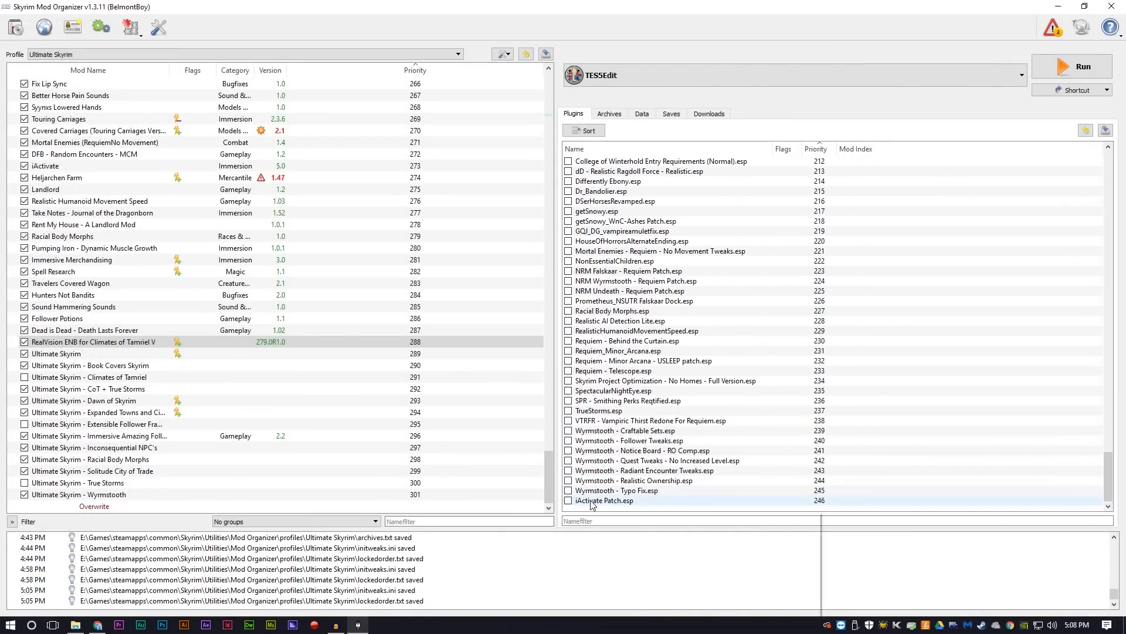
click(593, 505)
click(568, 500)
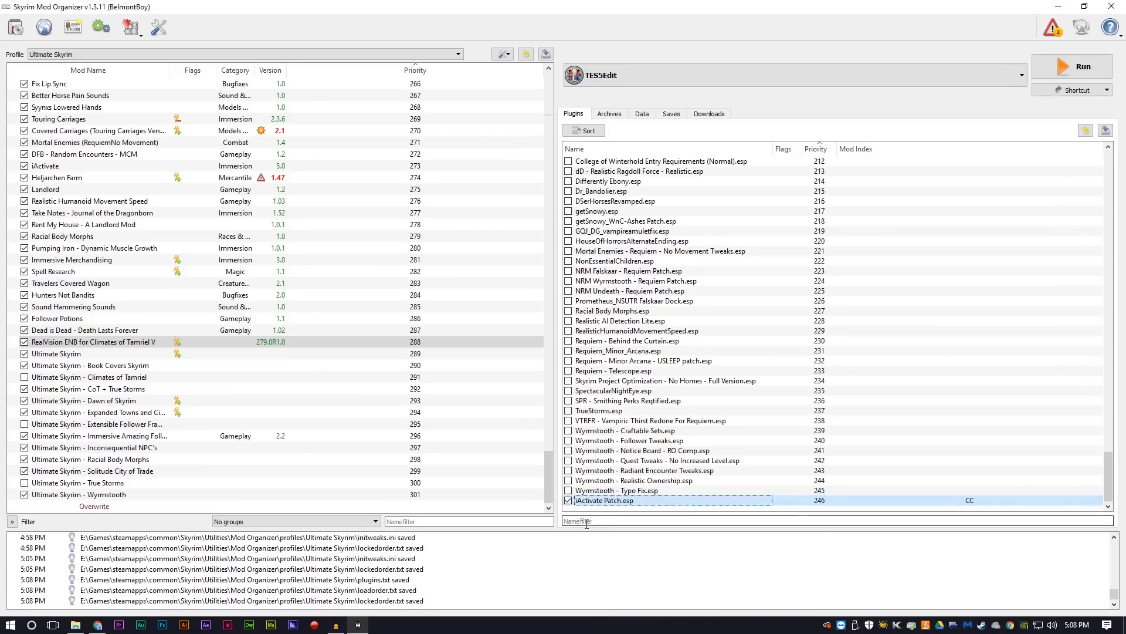
drag(610, 501, 622, 331)
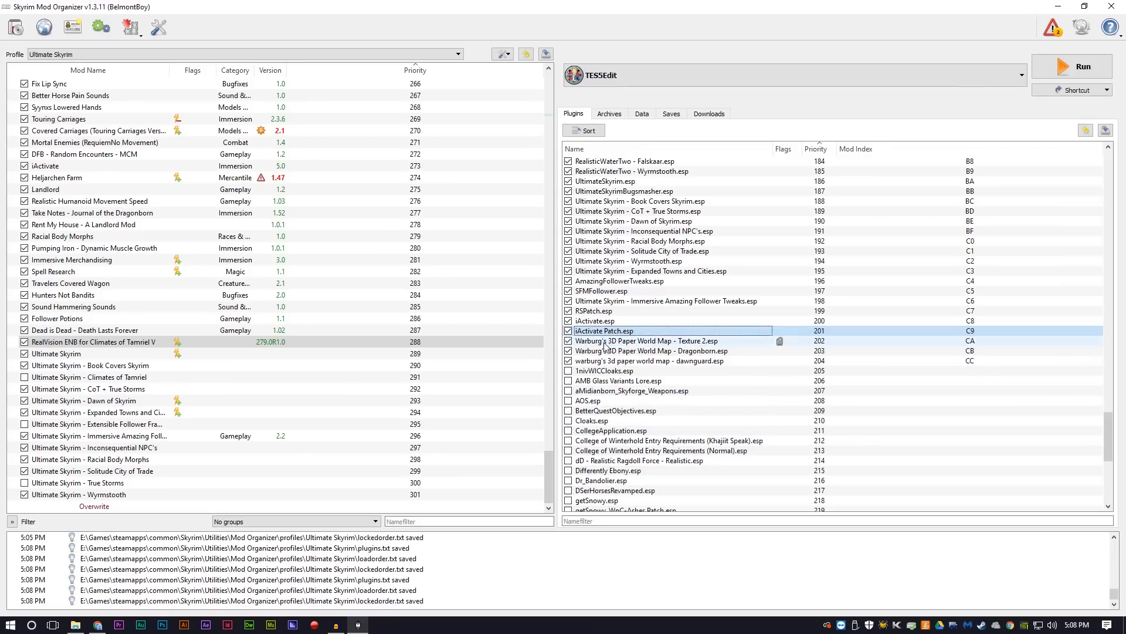
click(619, 360)
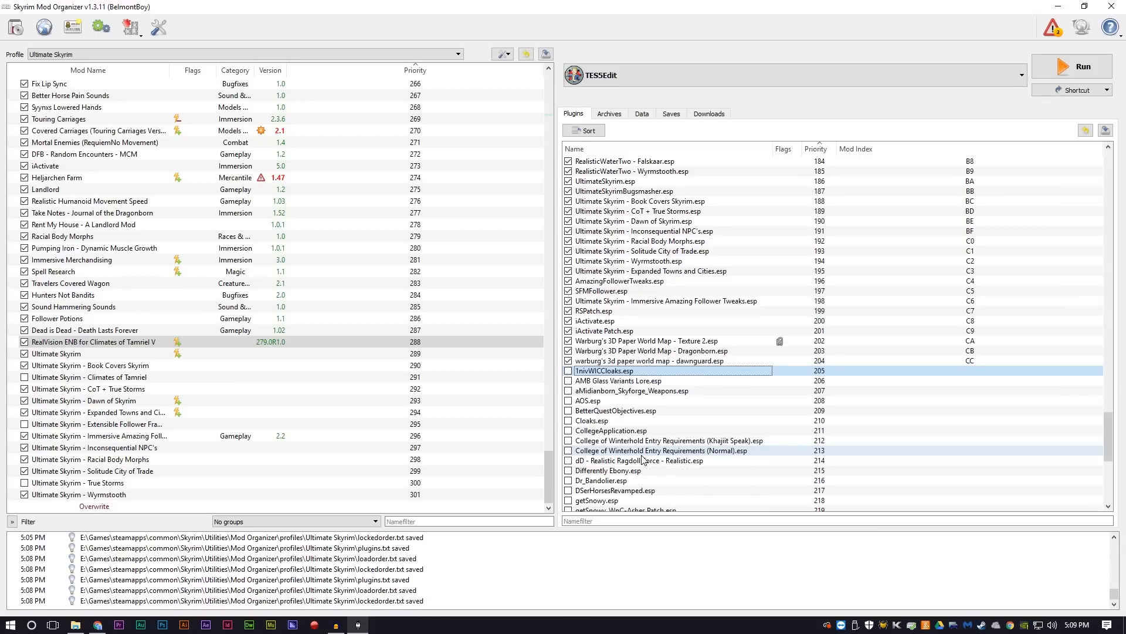
Step: Open the executables editor and title a new entry Automatic Variants
click(691, 76)
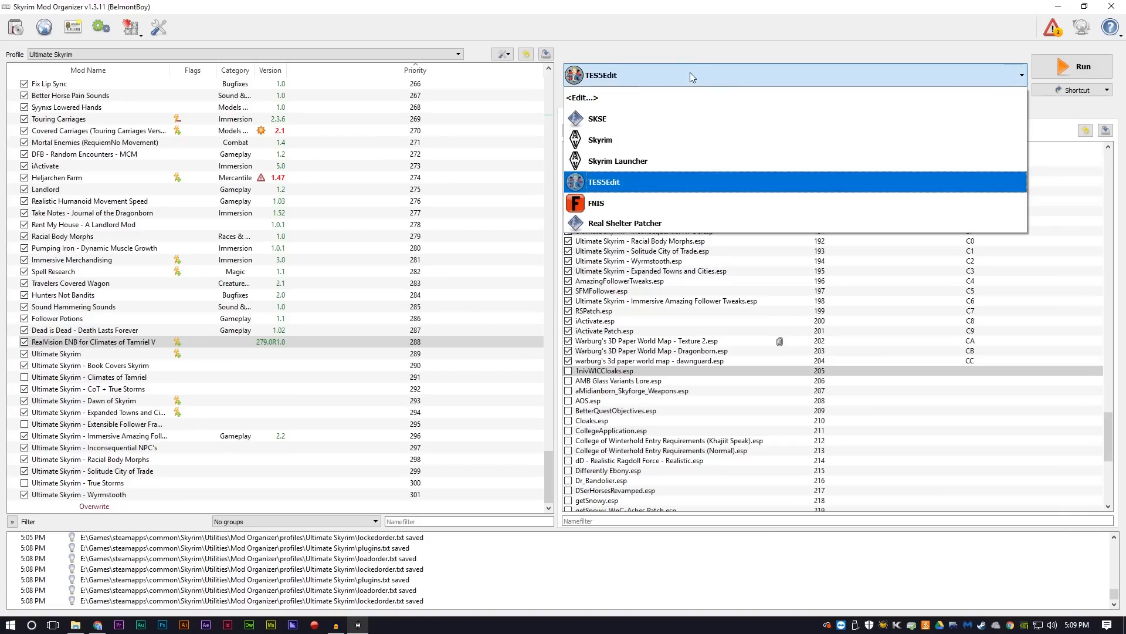
click(638, 96)
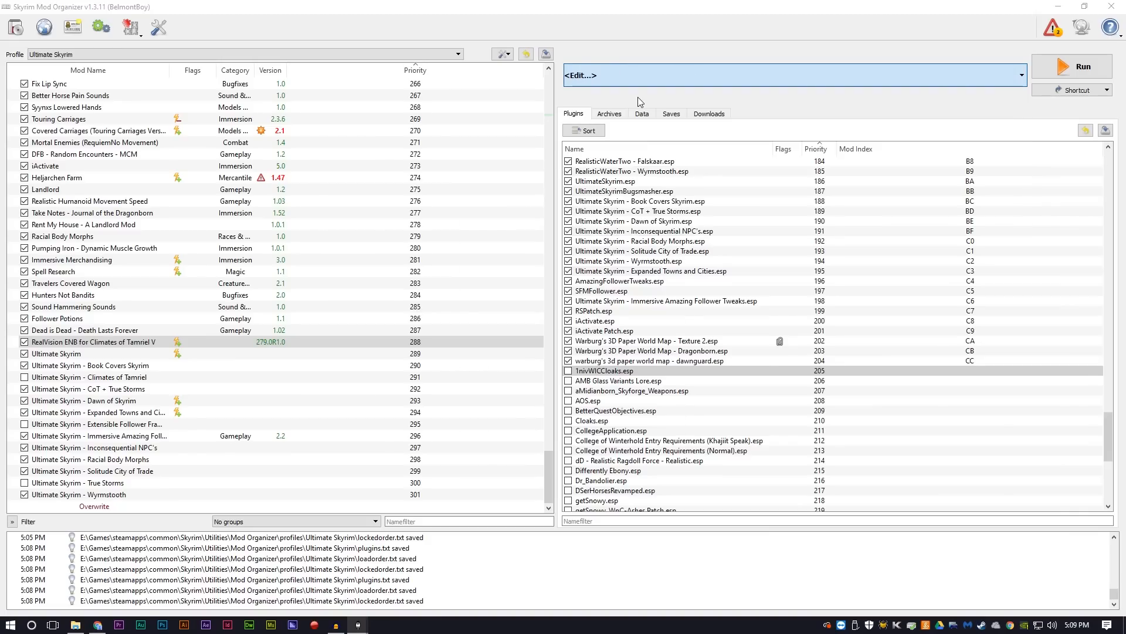
click(550, 336)
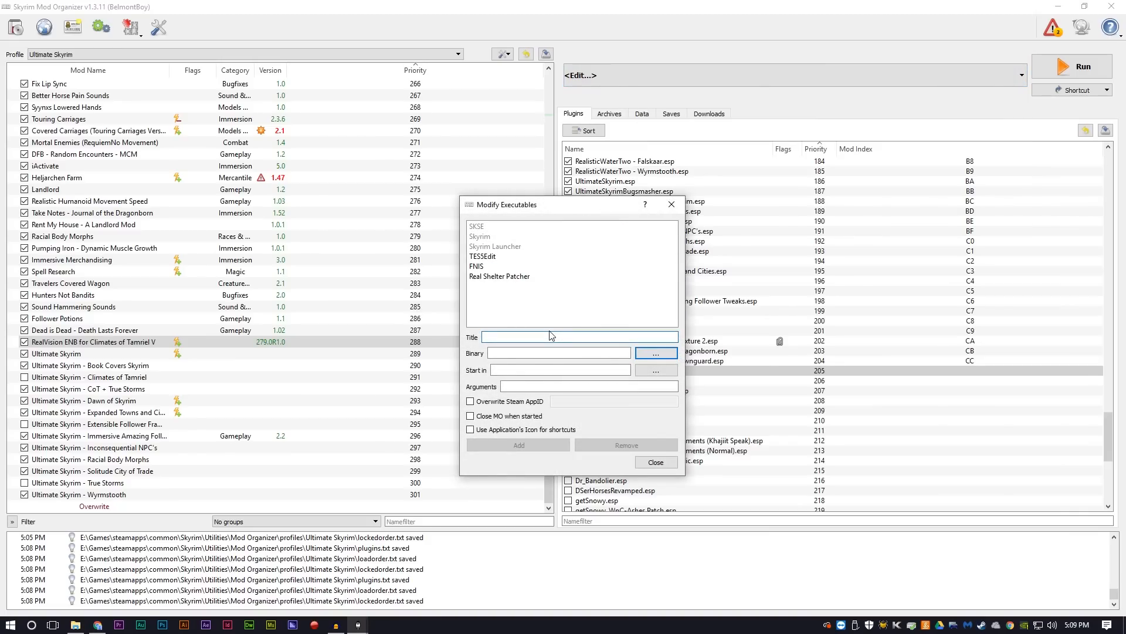
text(Automatic)
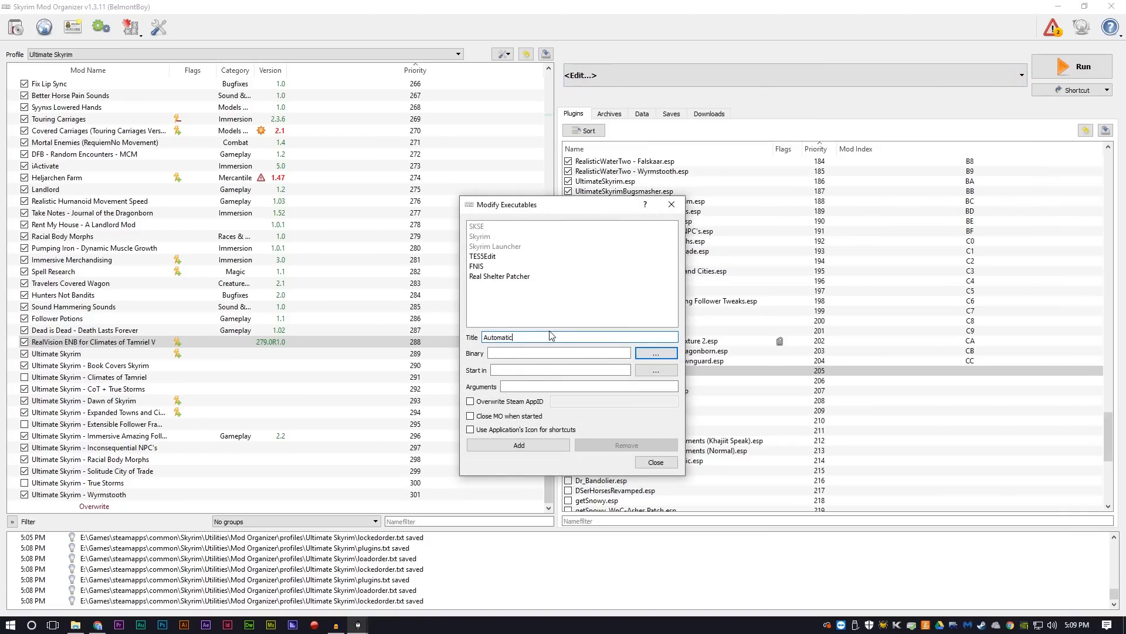
text( Variants)
Step: Set the new entry's binary to Automatic Variants.jar from the Automatic Variants mod's SkyProc Patchers folder, and add it to the executables
click(657, 353)
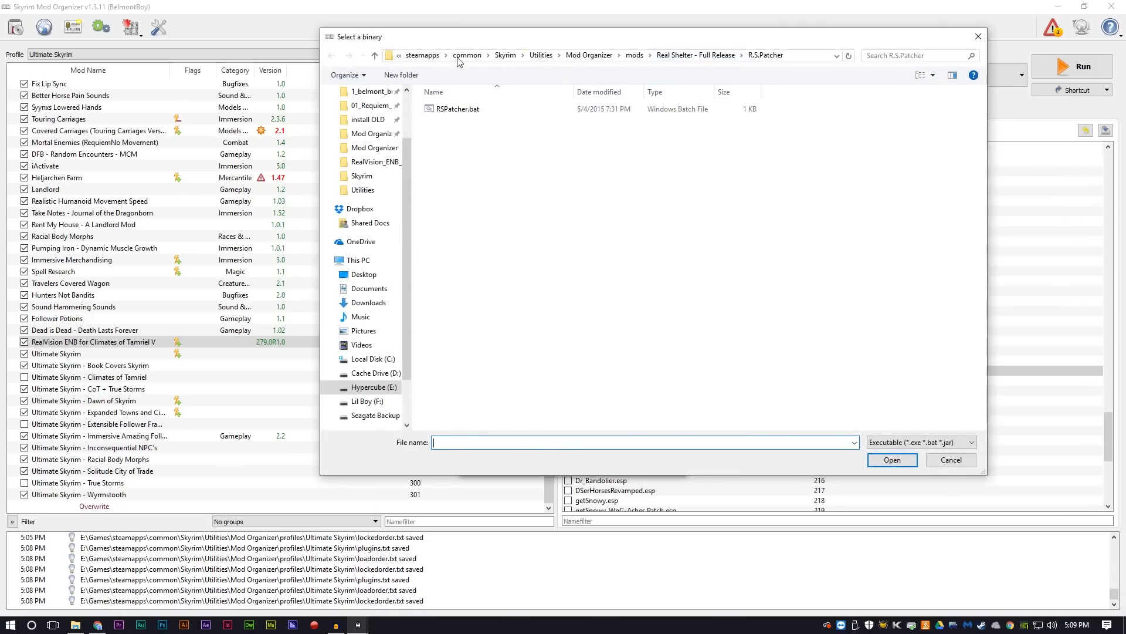
click(541, 55)
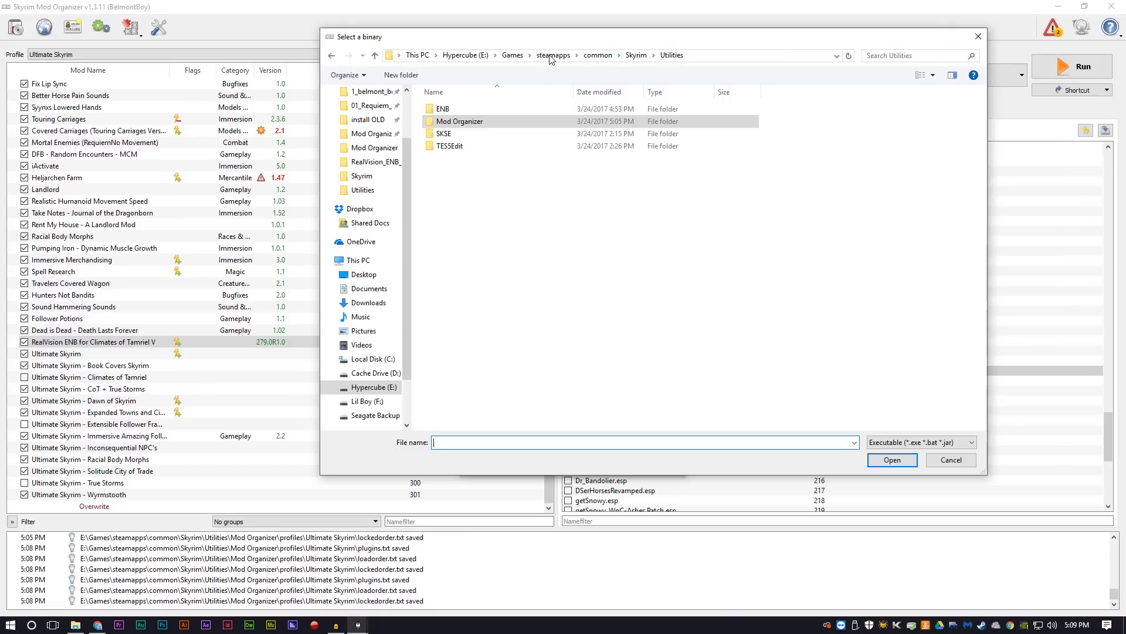
click(465, 124)
double_click(463, 123)
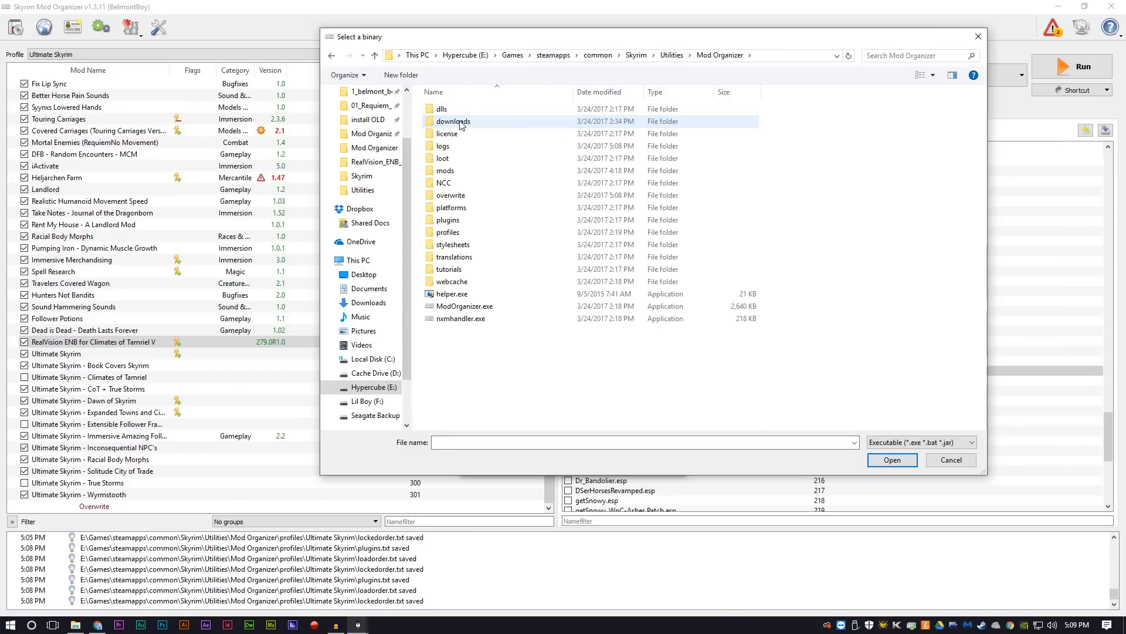
double_click(452, 171)
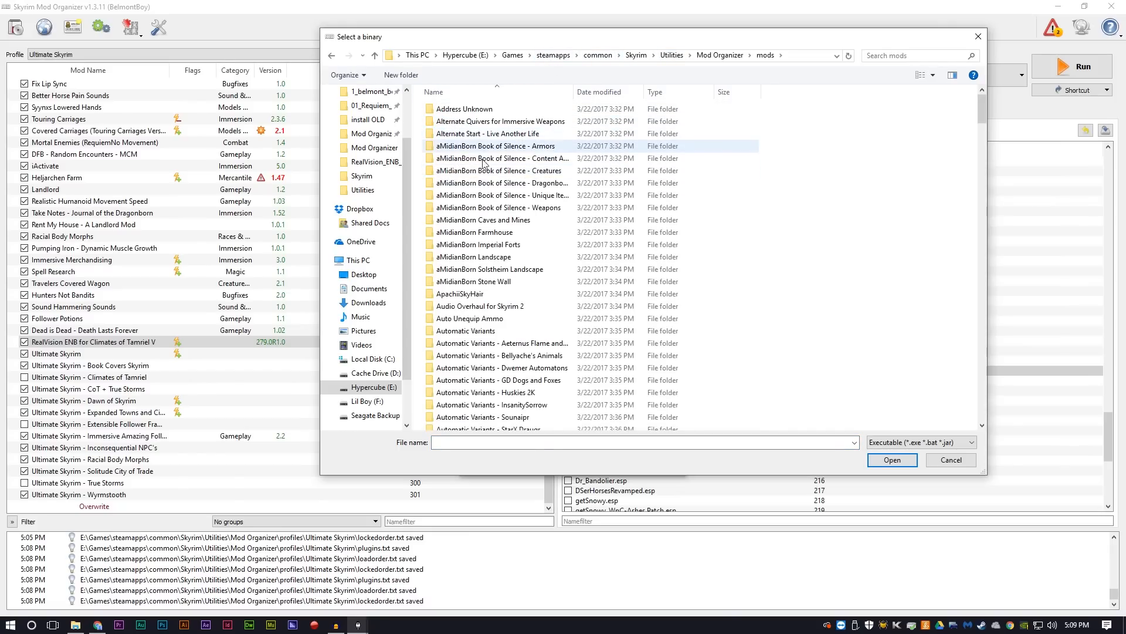
double_click(463, 332)
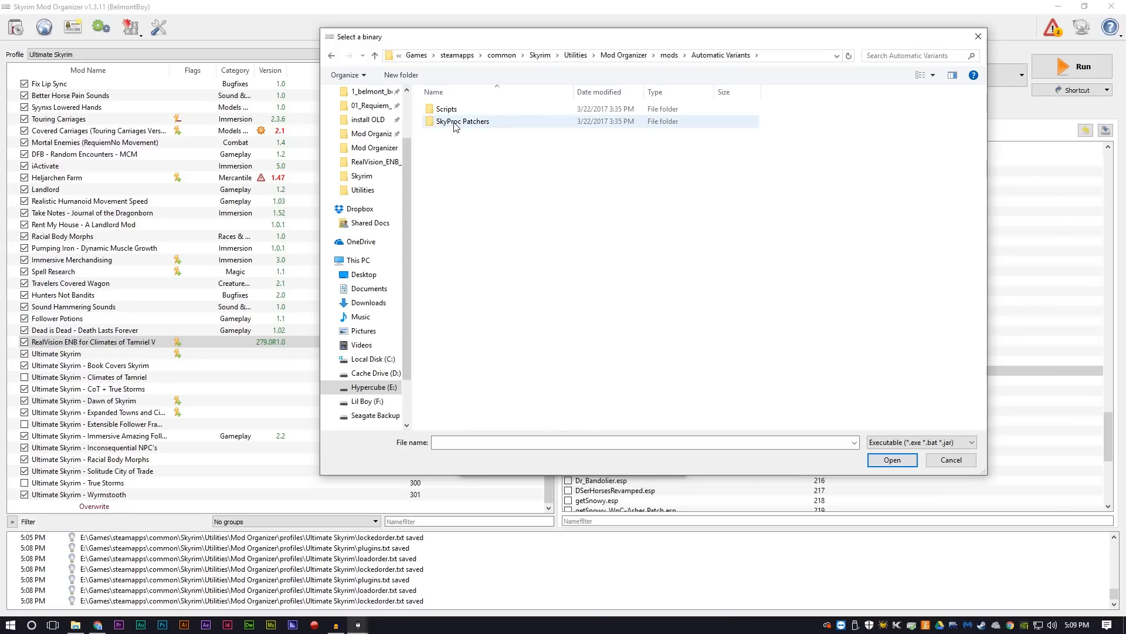
double_click(456, 123)
click(449, 112)
double_click(449, 112)
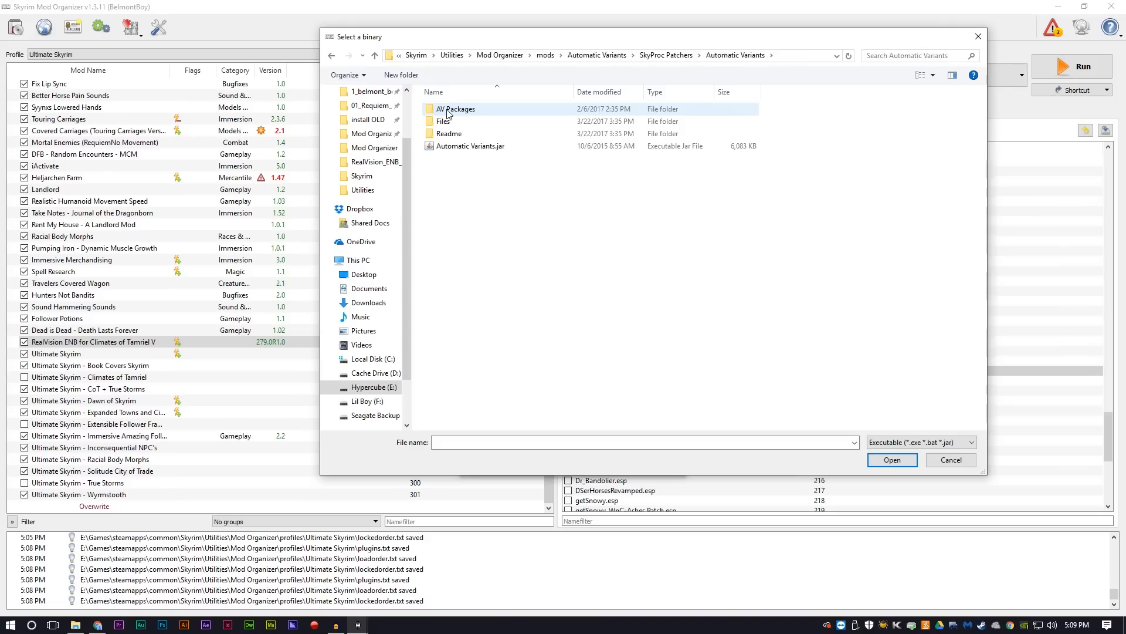
double_click(450, 147)
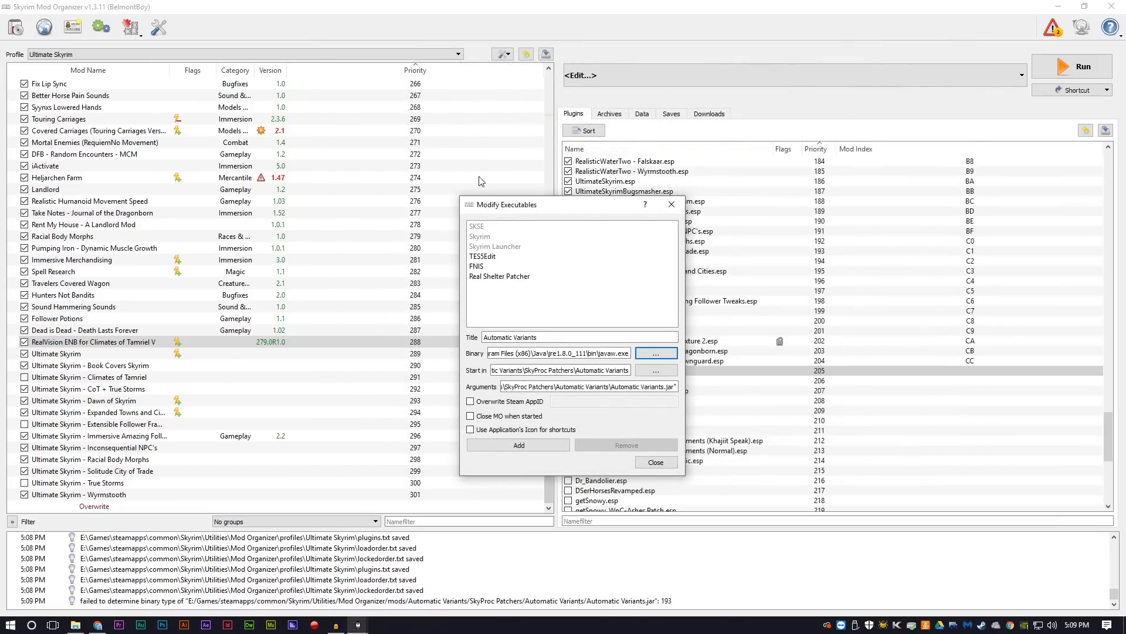
click(525, 449)
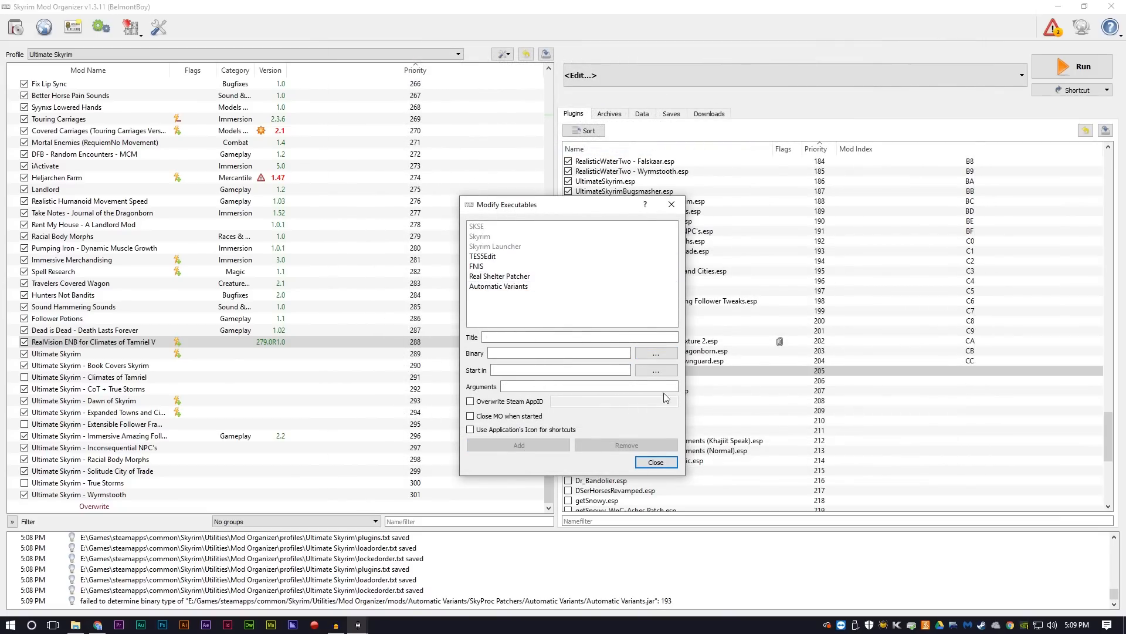
click(660, 465)
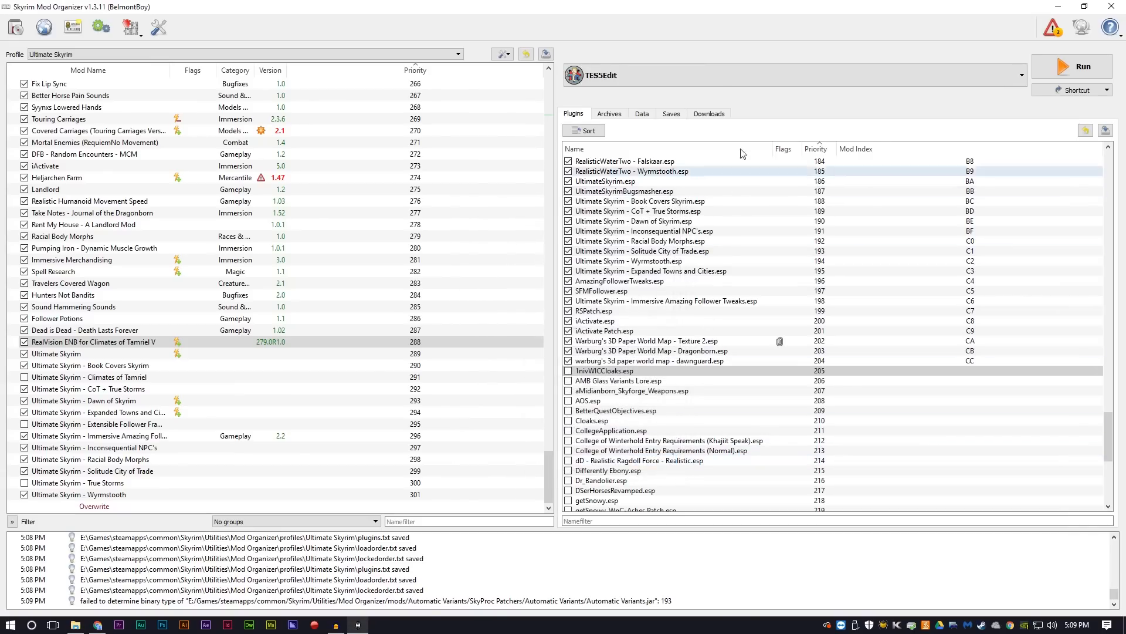
Step: Run Automatic Variants through Mod Organizer and open its Texture Variants settings
click(691, 74)
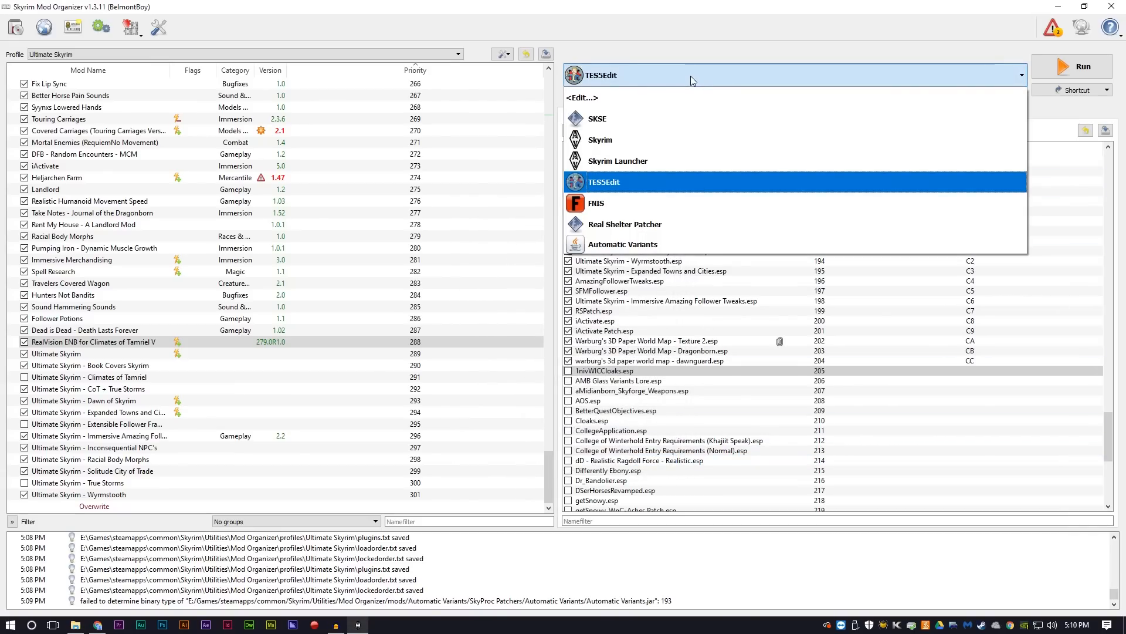
click(637, 246)
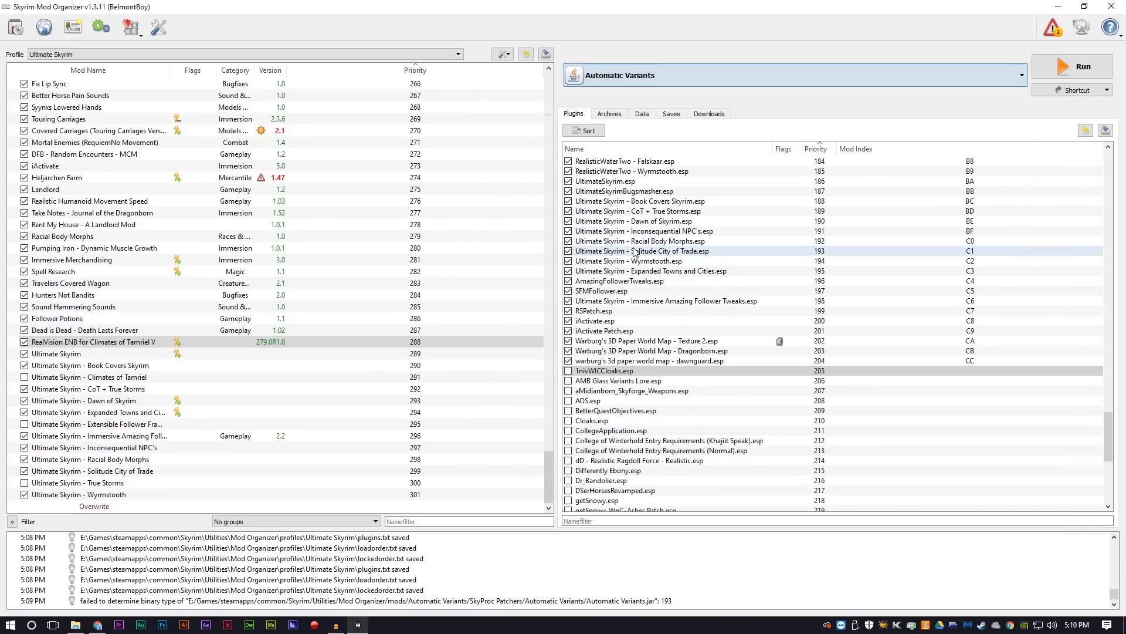
click(1071, 69)
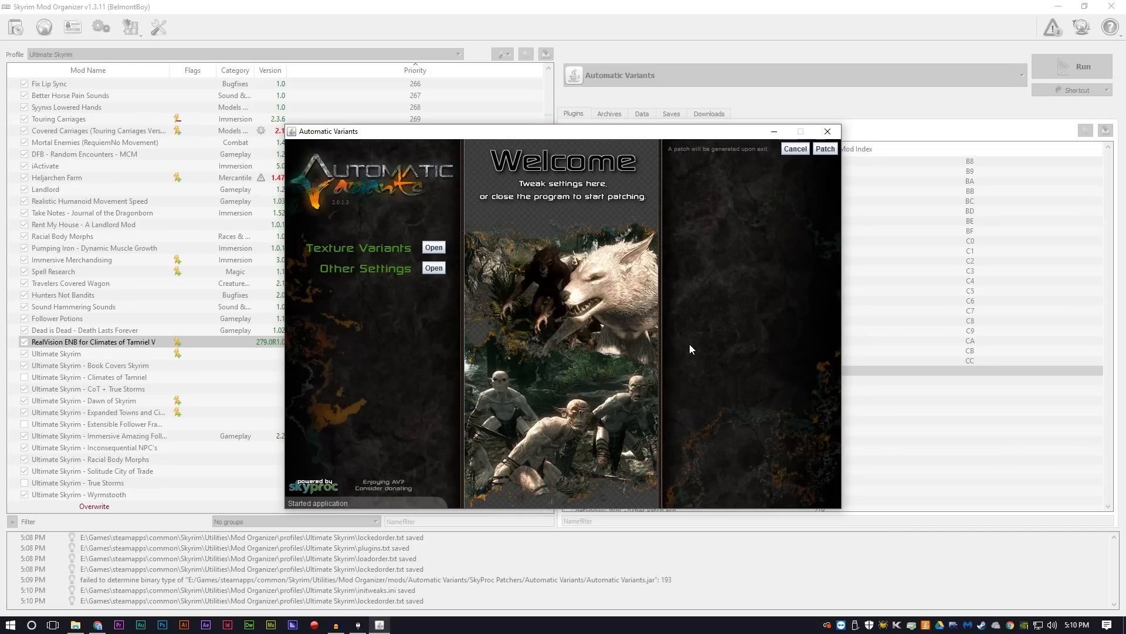
click(434, 247)
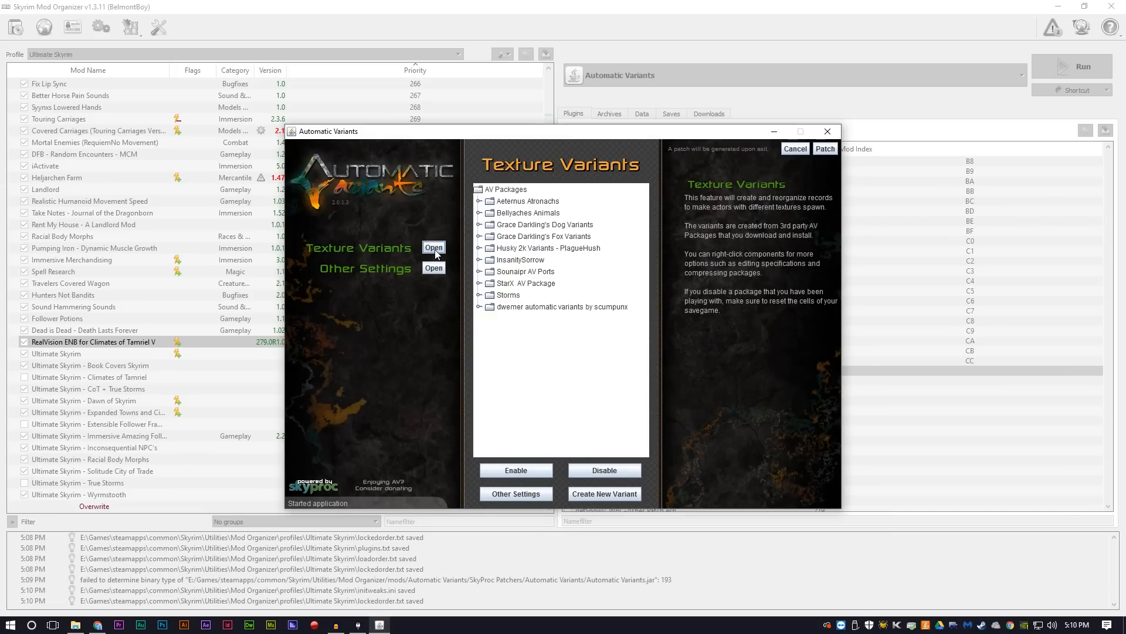
Step: Disable the Var13 and Var14 Skeever skins in the InsanitySorrow package, and collapse the package
double_click(509, 261)
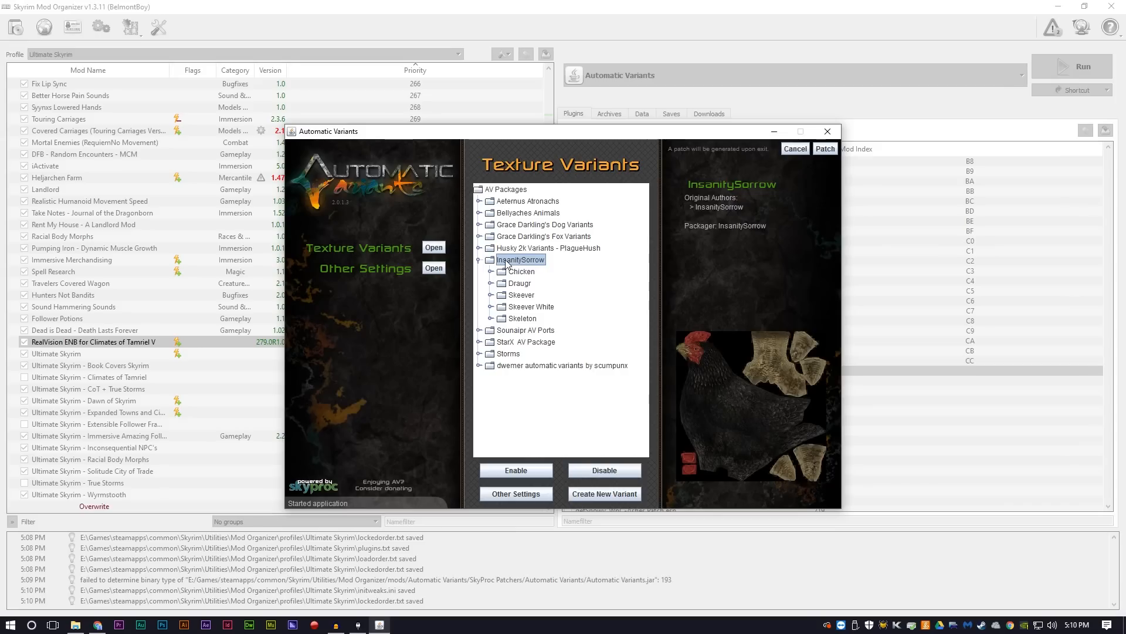
double_click(521, 296)
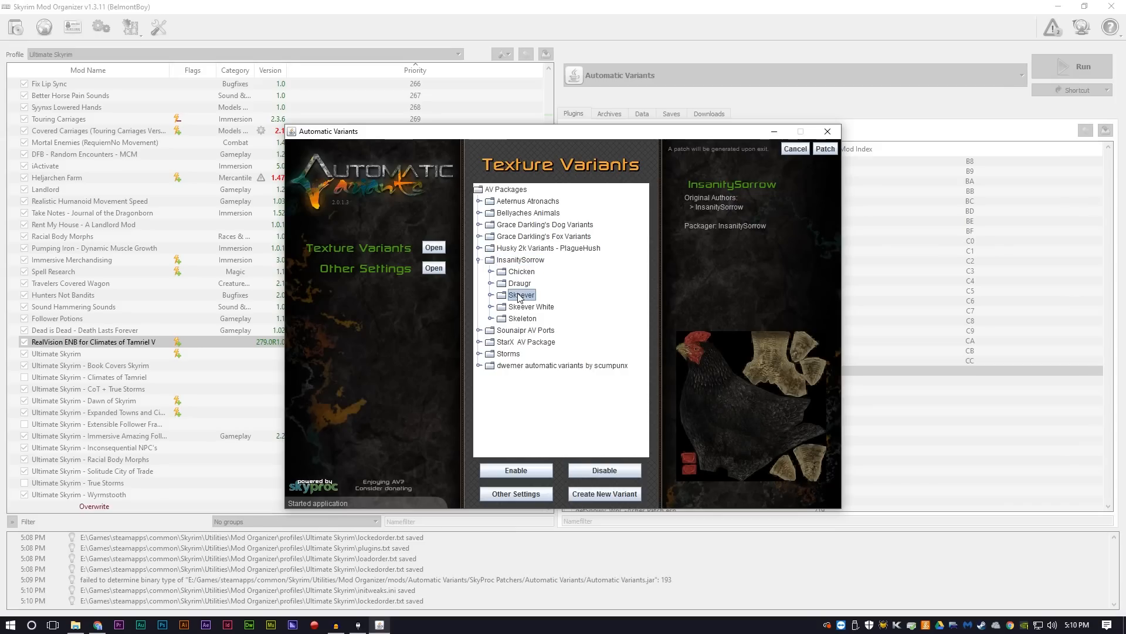
double_click(528, 308)
scroll(575, 305, down, 3)
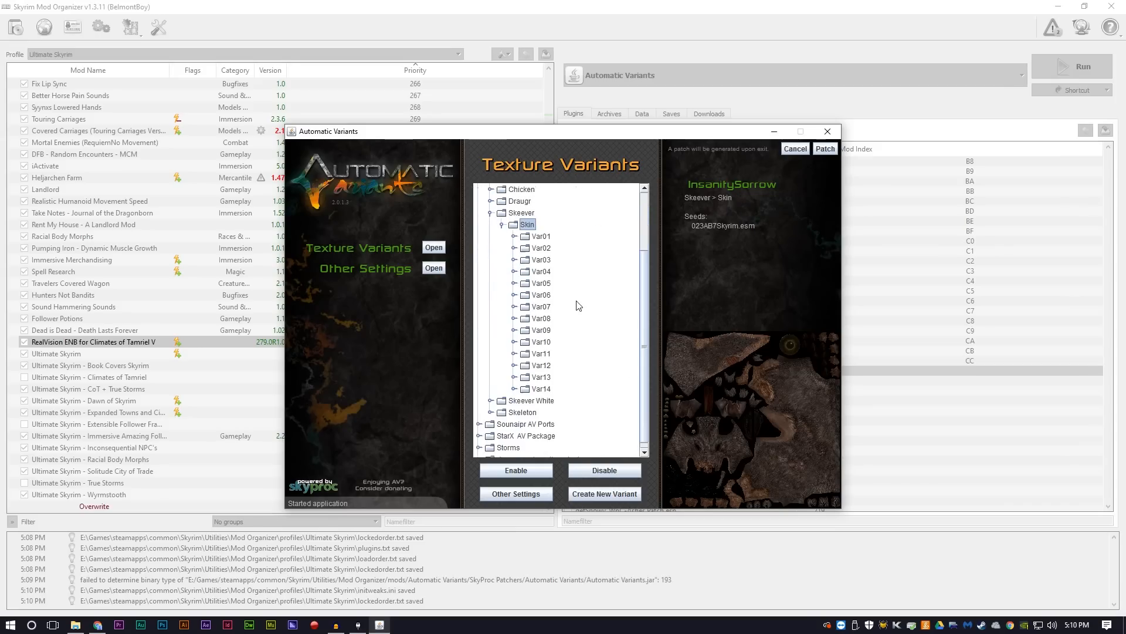
click(542, 369)
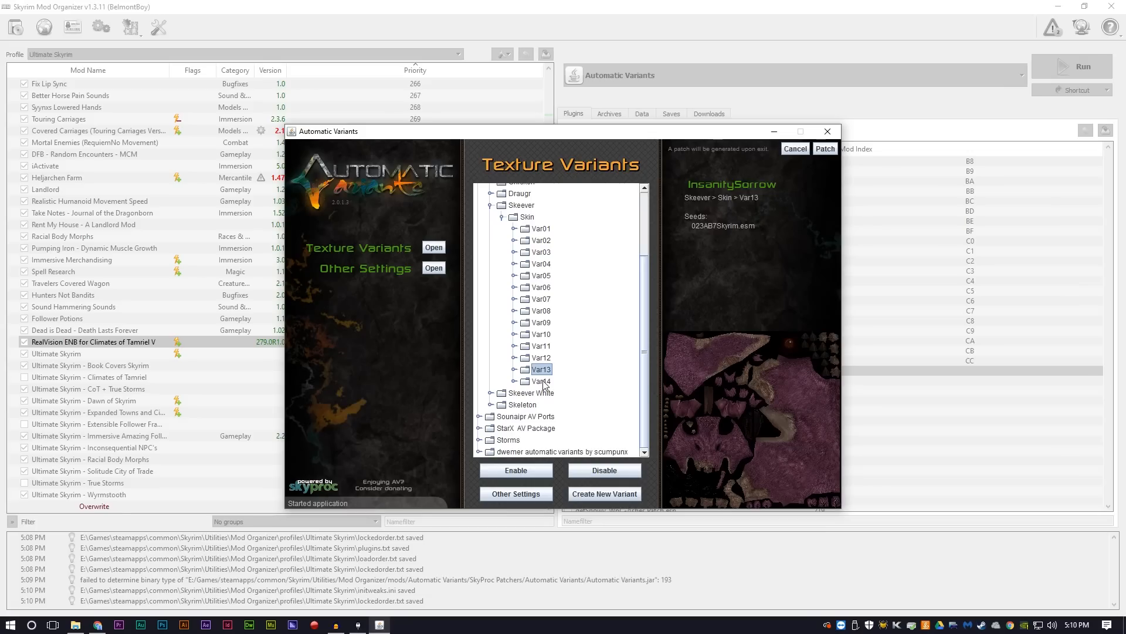
click(544, 382)
click(540, 371)
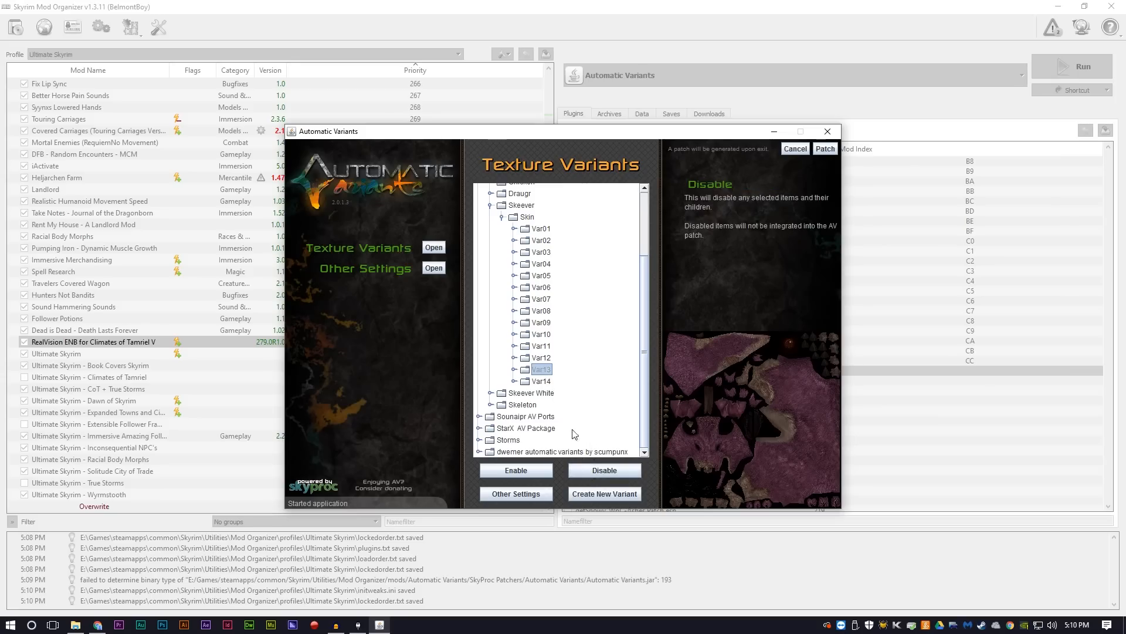
click(587, 473)
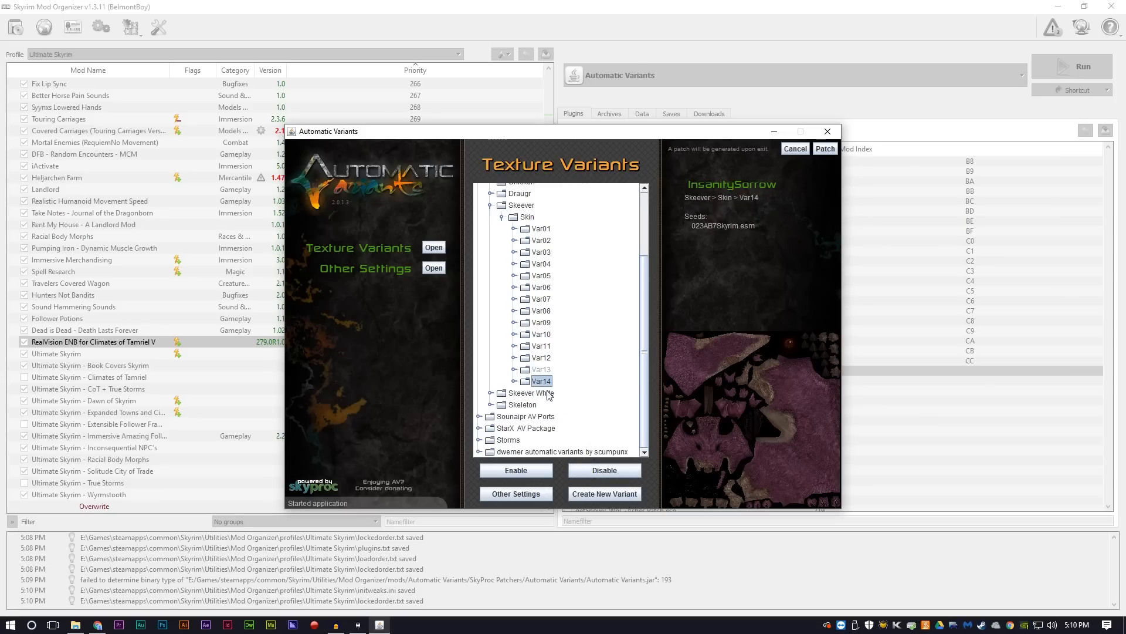
click(586, 473)
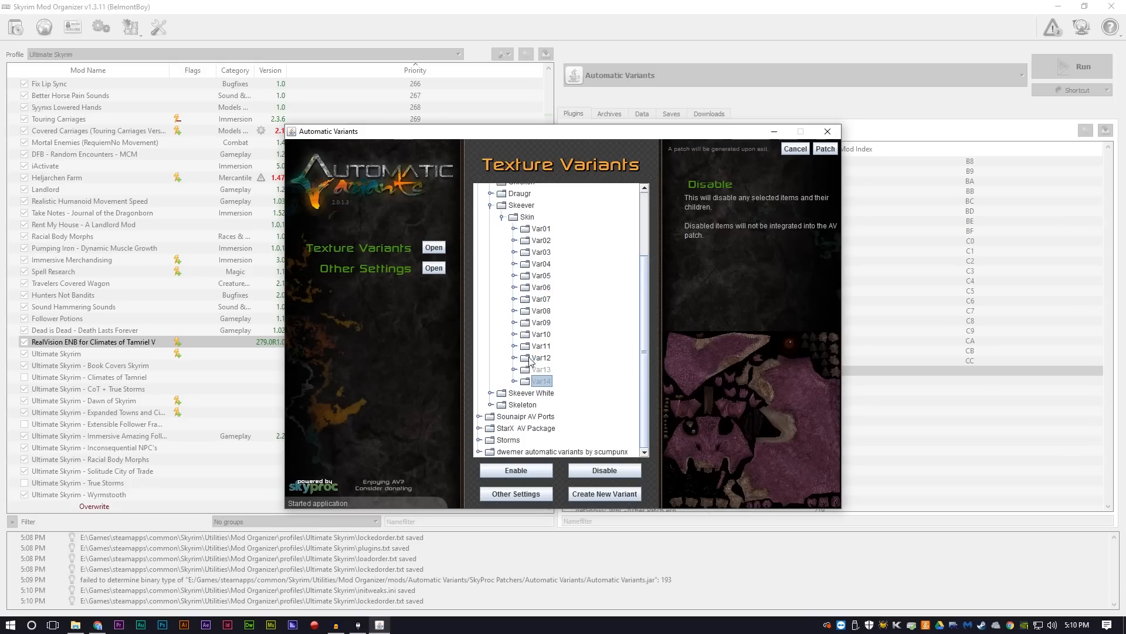
scroll(519, 305, up, 3)
double_click(512, 261)
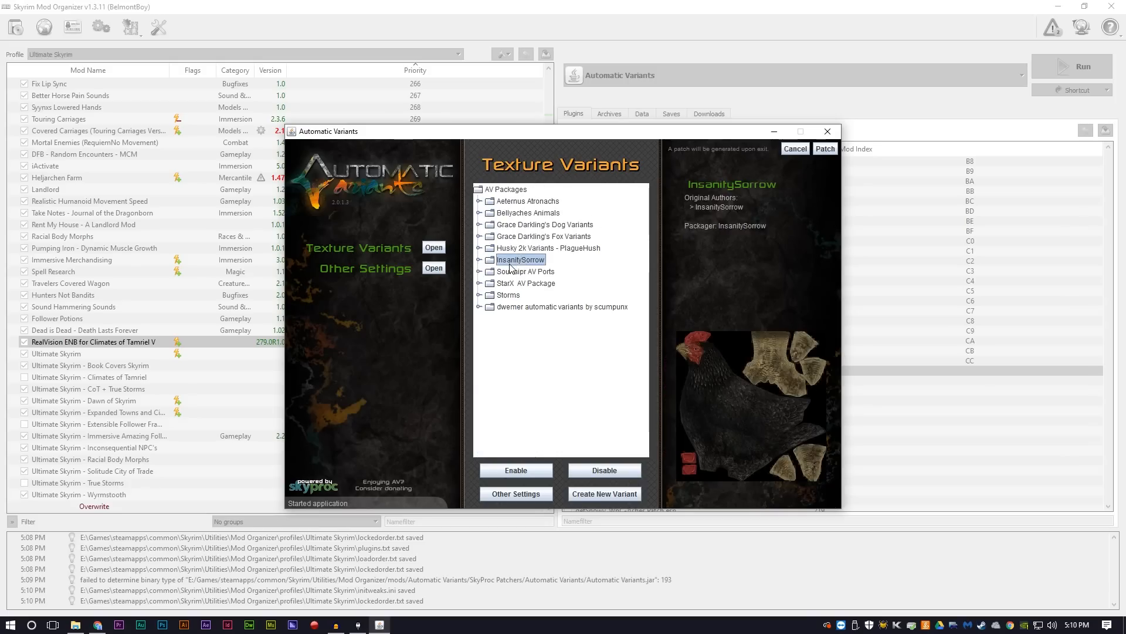
Step: Disable the Pink Mammoth skin in the Sounaipr AV Ports package, and collapse the Mammoth group
double_click(510, 272)
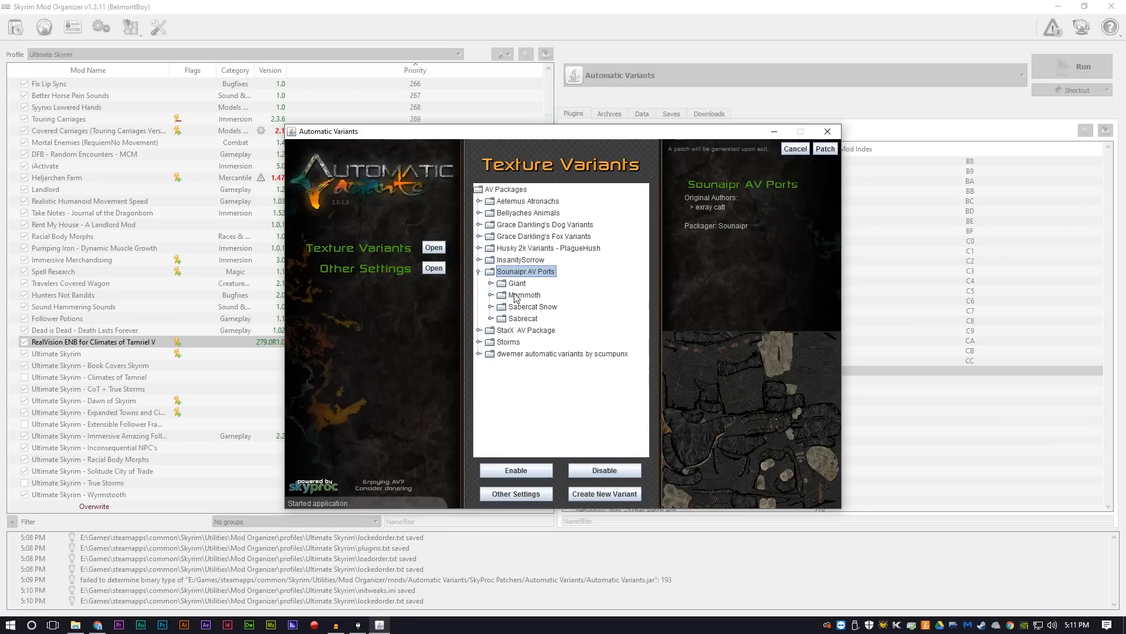
double_click(516, 296)
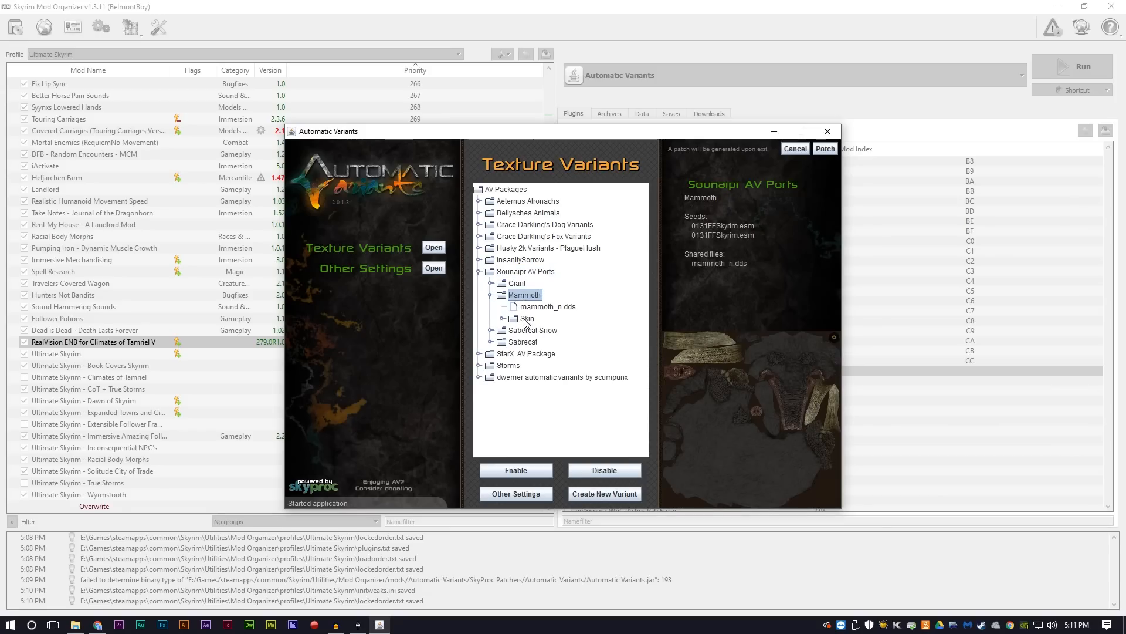
double_click(527, 321)
click(540, 378)
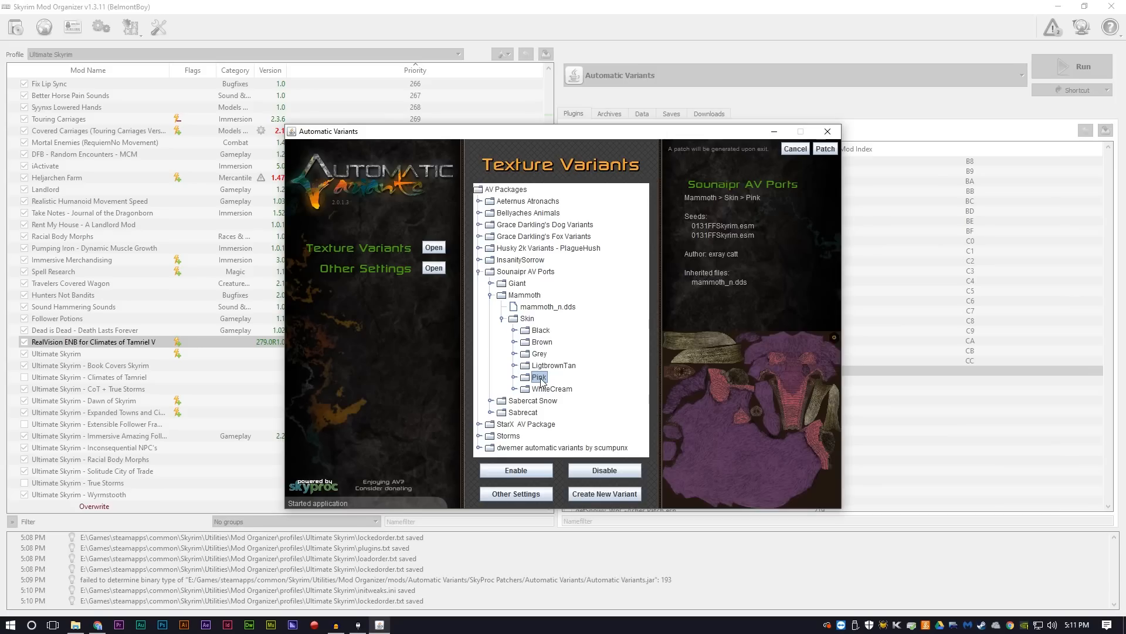
click(604, 471)
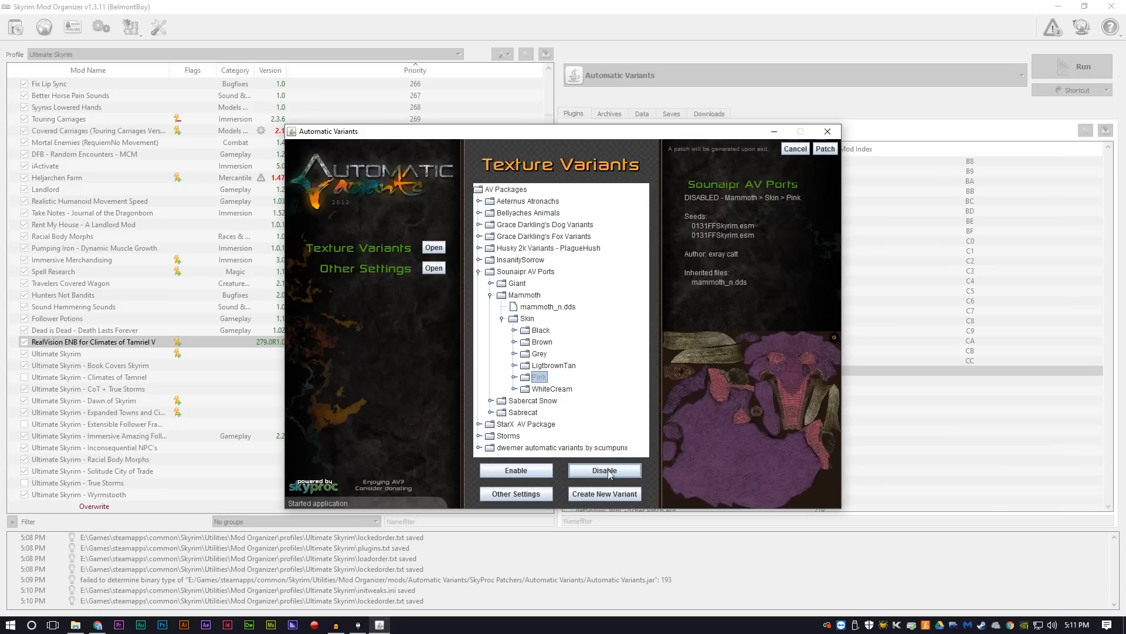
double_click(519, 295)
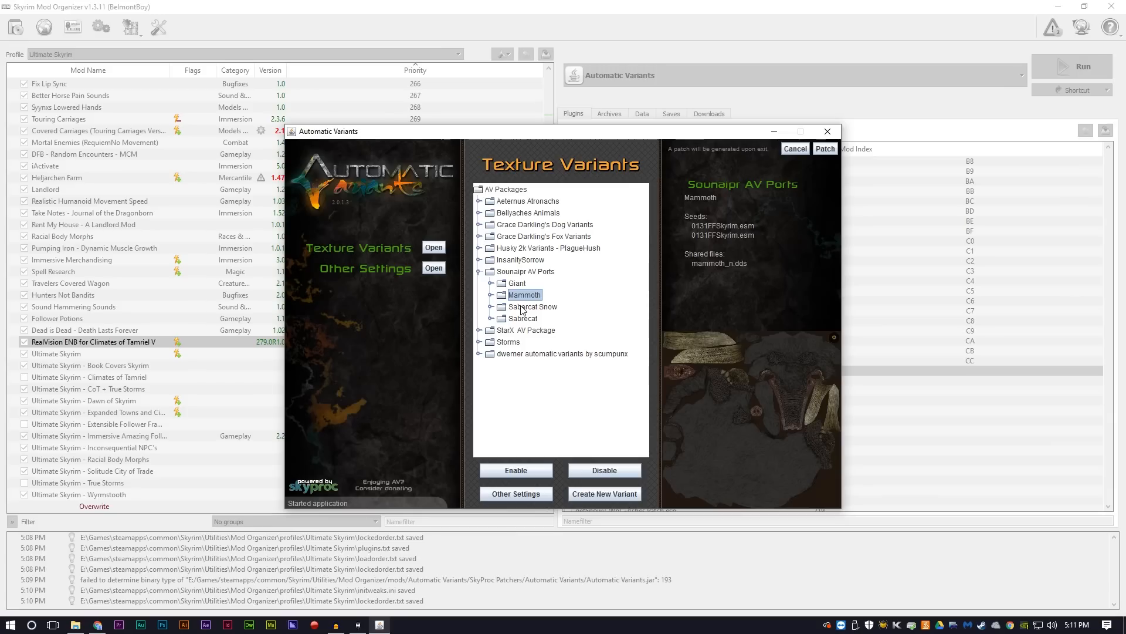
Step: Disable the Skin groups of both Sabercat Snow and Sabrecat in the Sounaipr AV Ports package
double_click(521, 307)
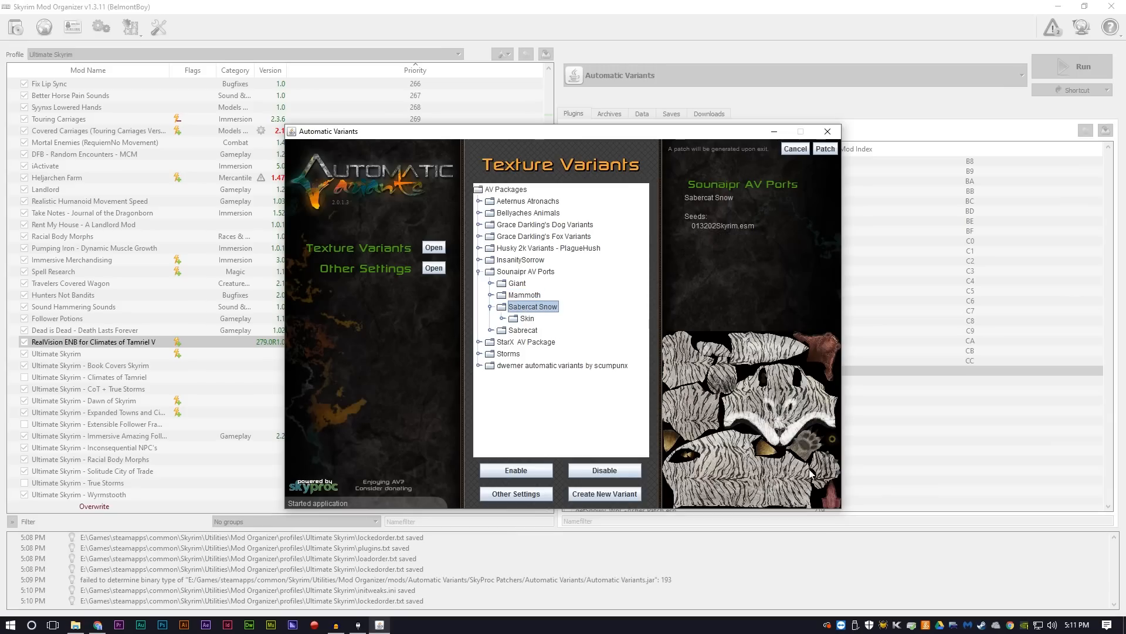
click(526, 320)
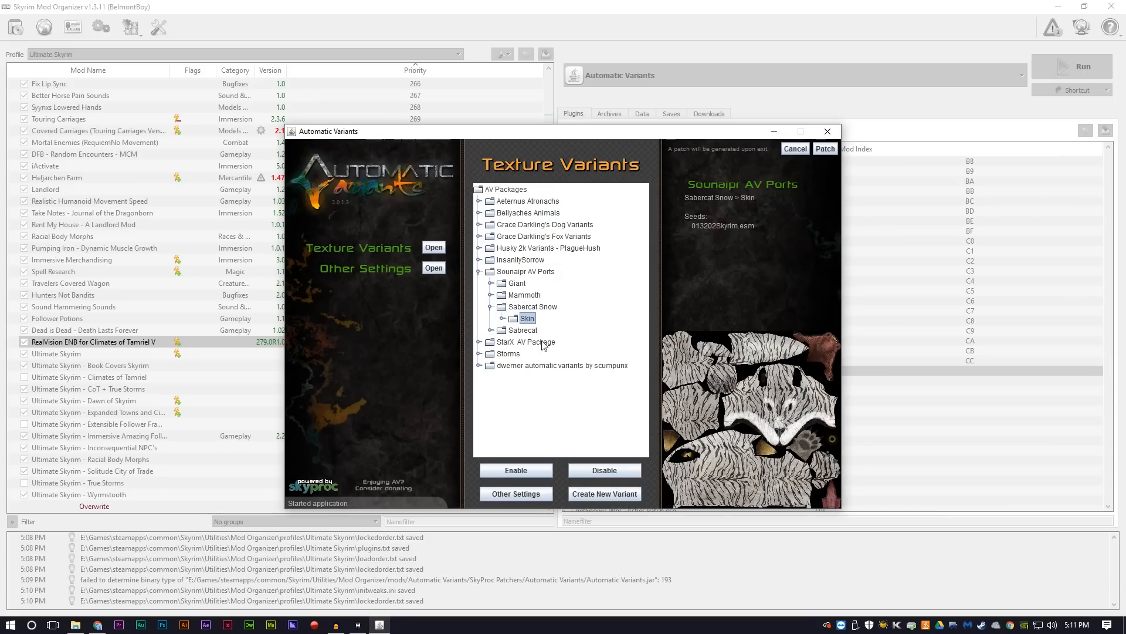
click(596, 472)
click(522, 331)
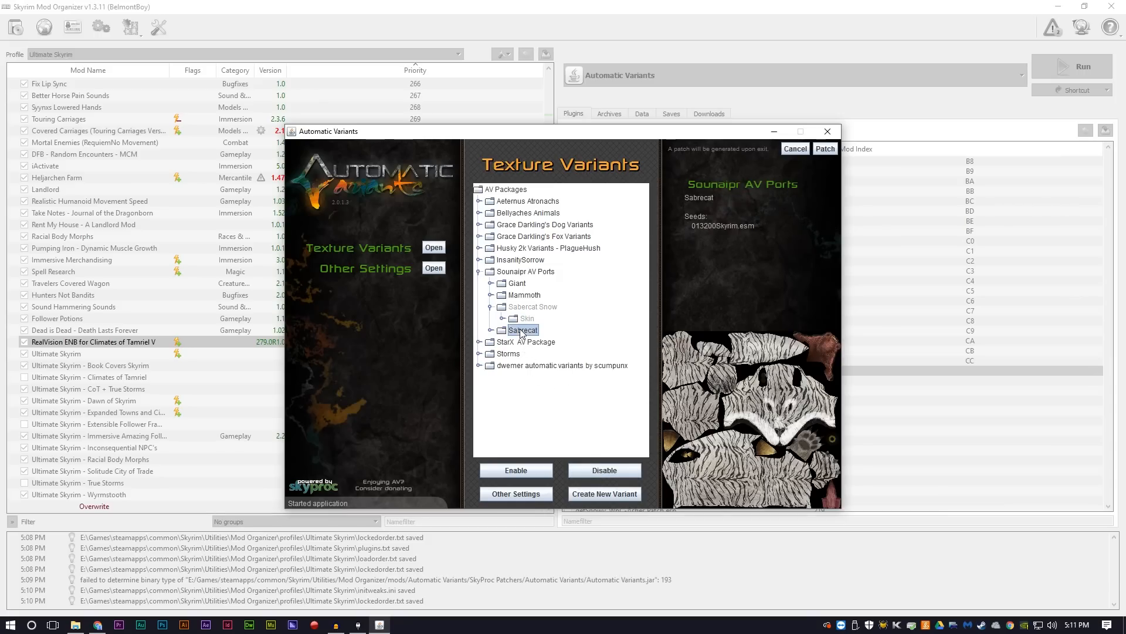
double_click(522, 330)
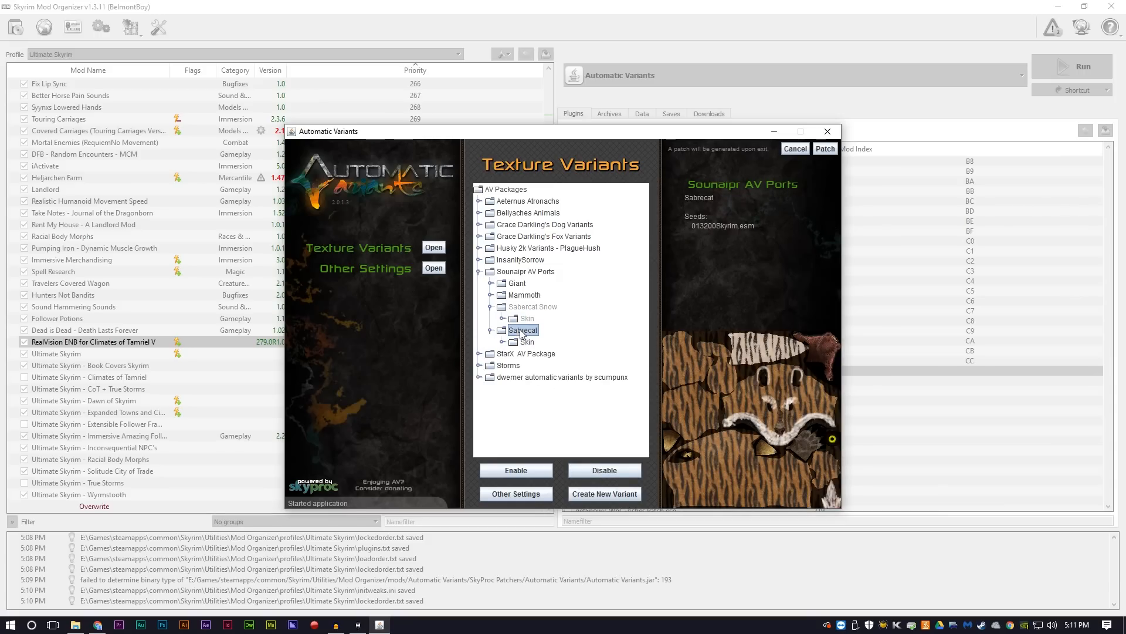
click(526, 342)
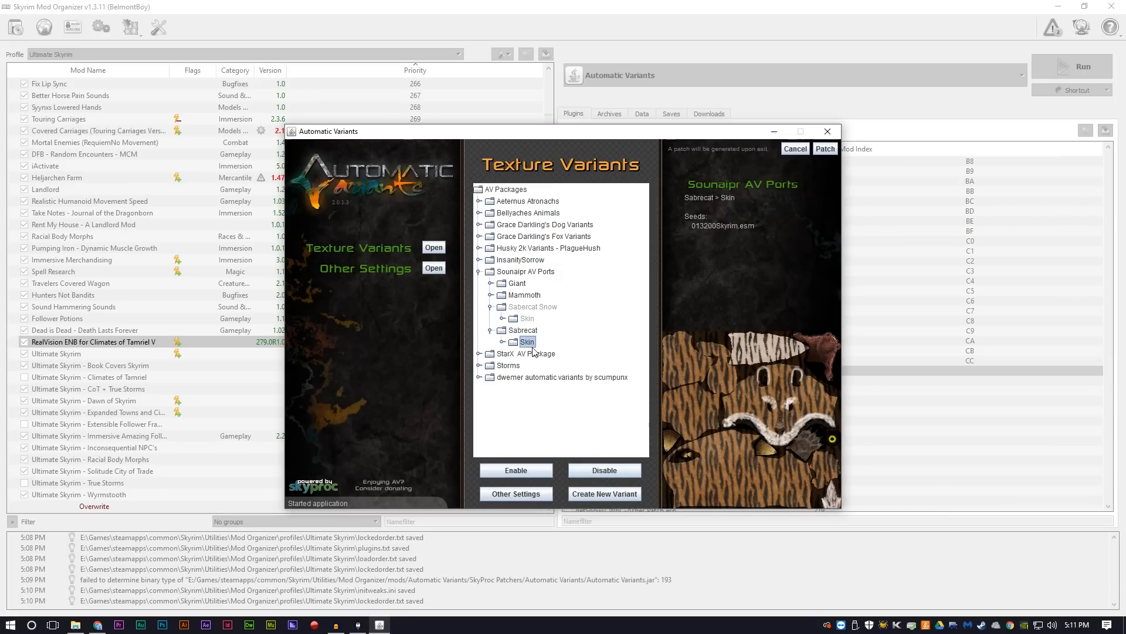
click(597, 470)
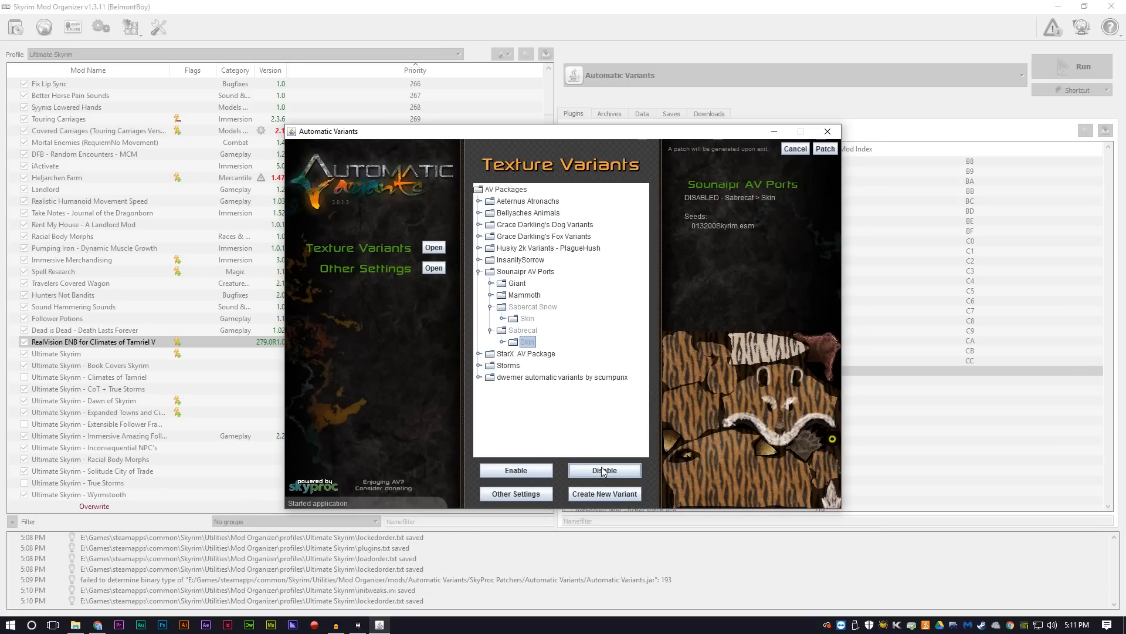
Step: Collapse the Sounaipr AV Ports package and generate the Automatic Variants patch
double_click(508, 272)
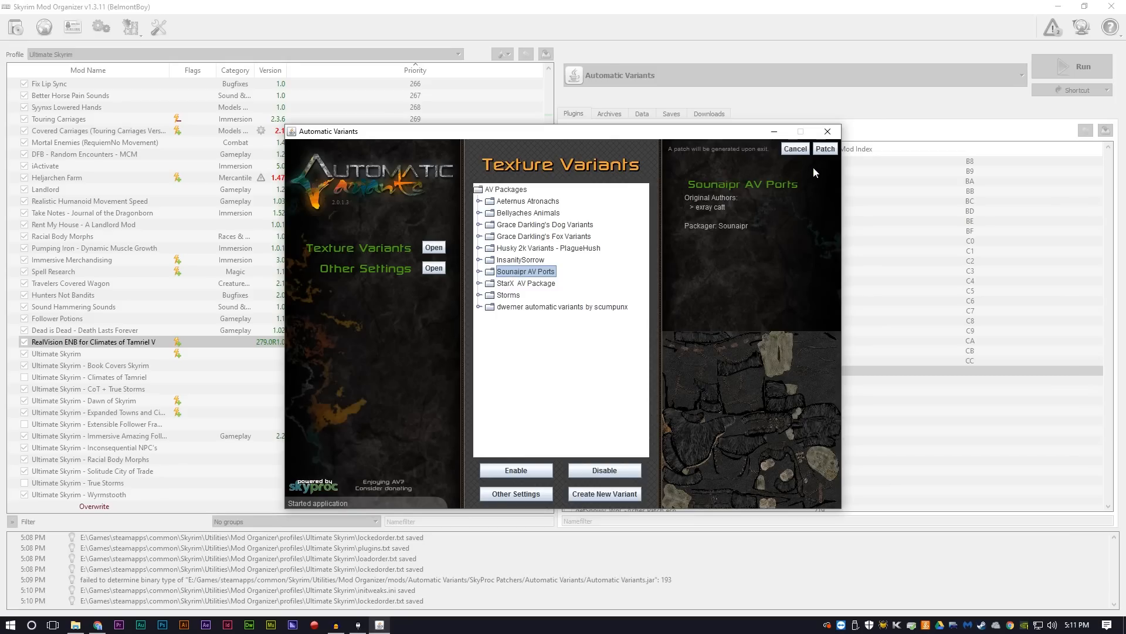
click(825, 149)
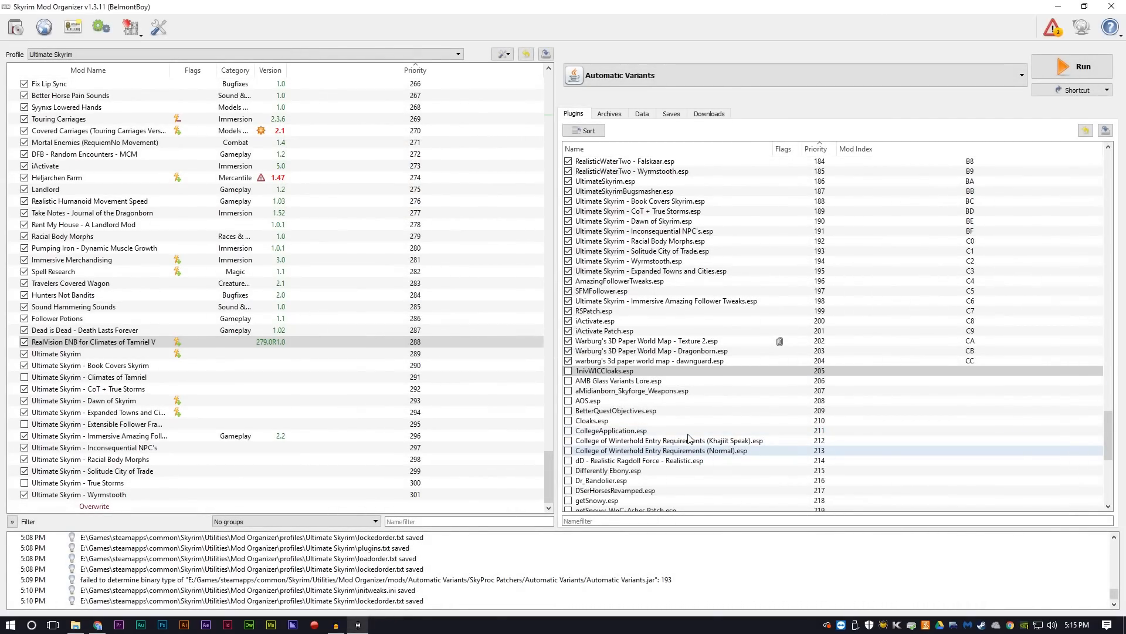
Step: Enable Automatic Variants.esp and move it in the load order to directly after iActivate Patch.esp
scroll(687, 358, down, 10)
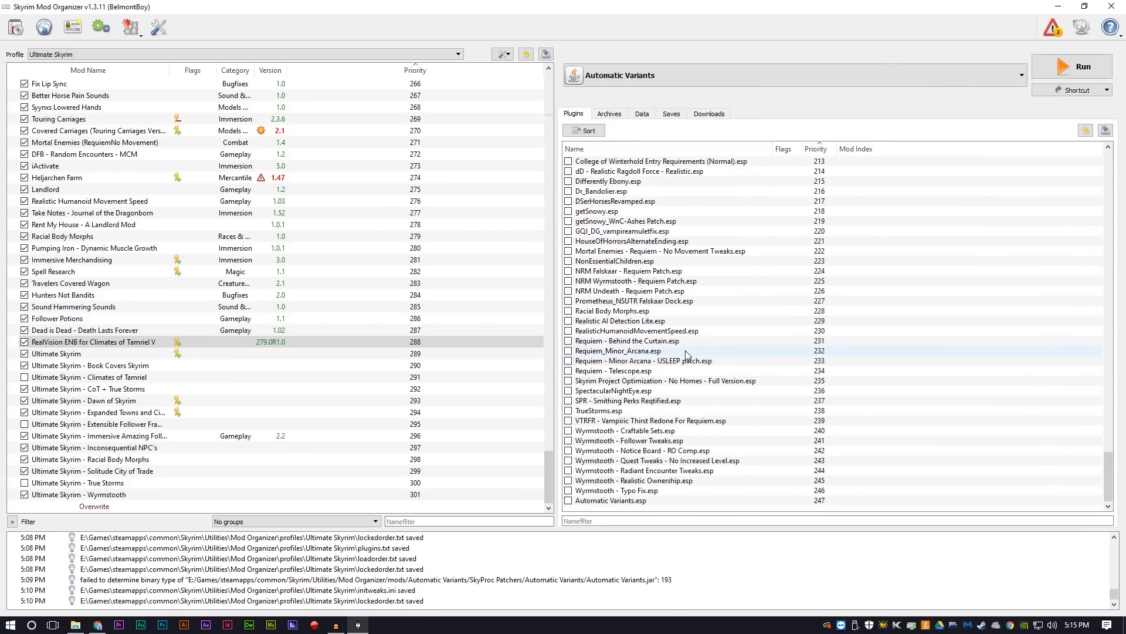
click(590, 502)
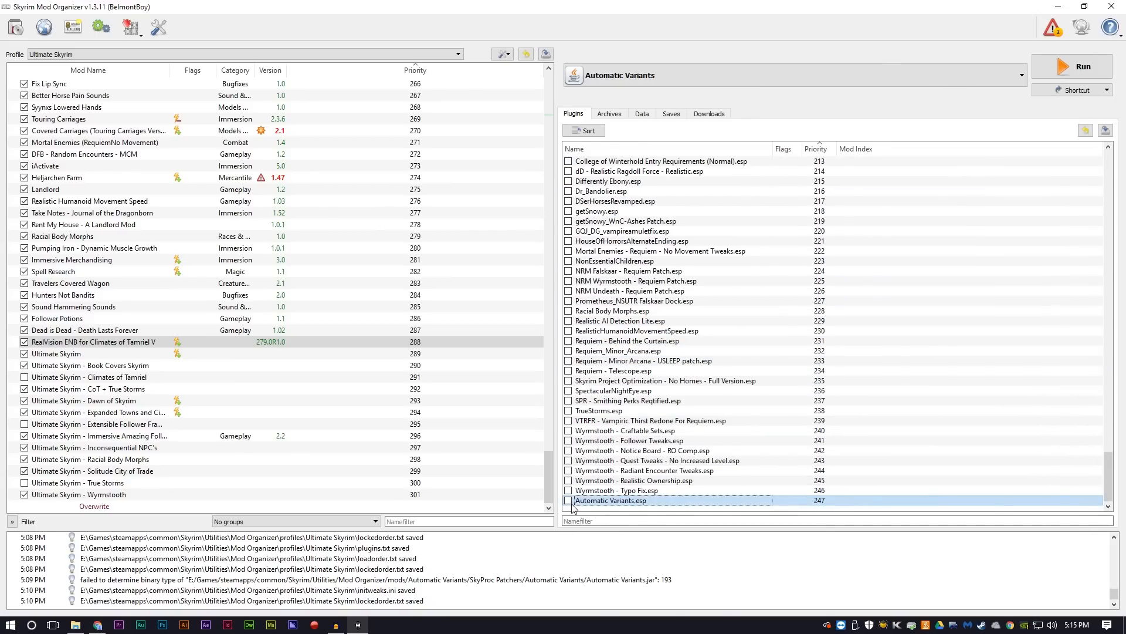
click(569, 500)
drag(593, 503, 625, 316)
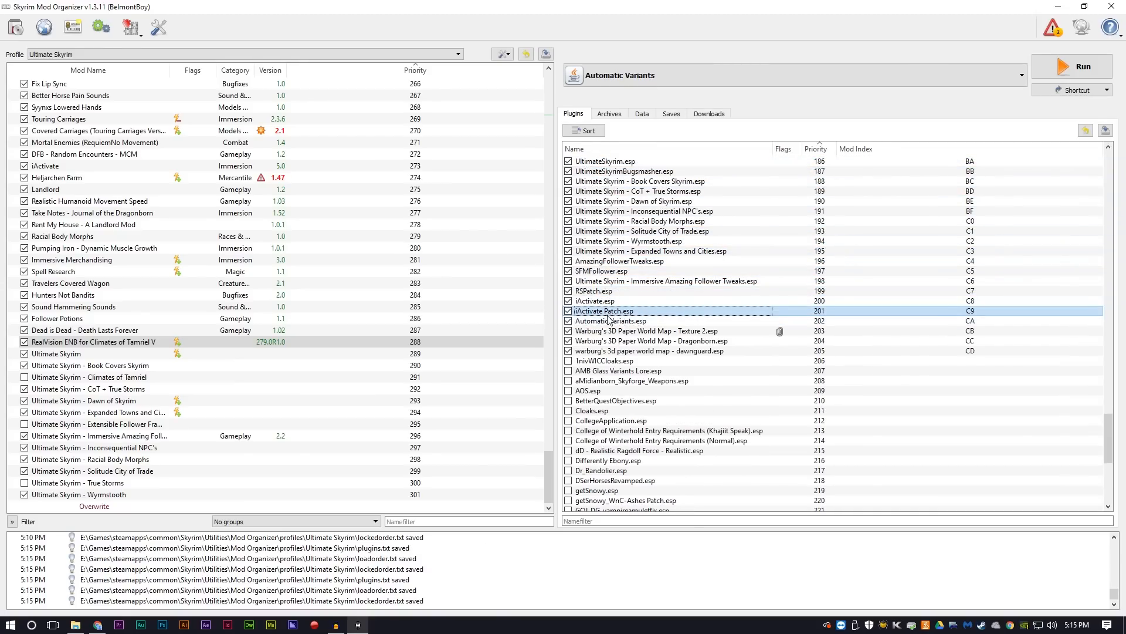
click(609, 321)
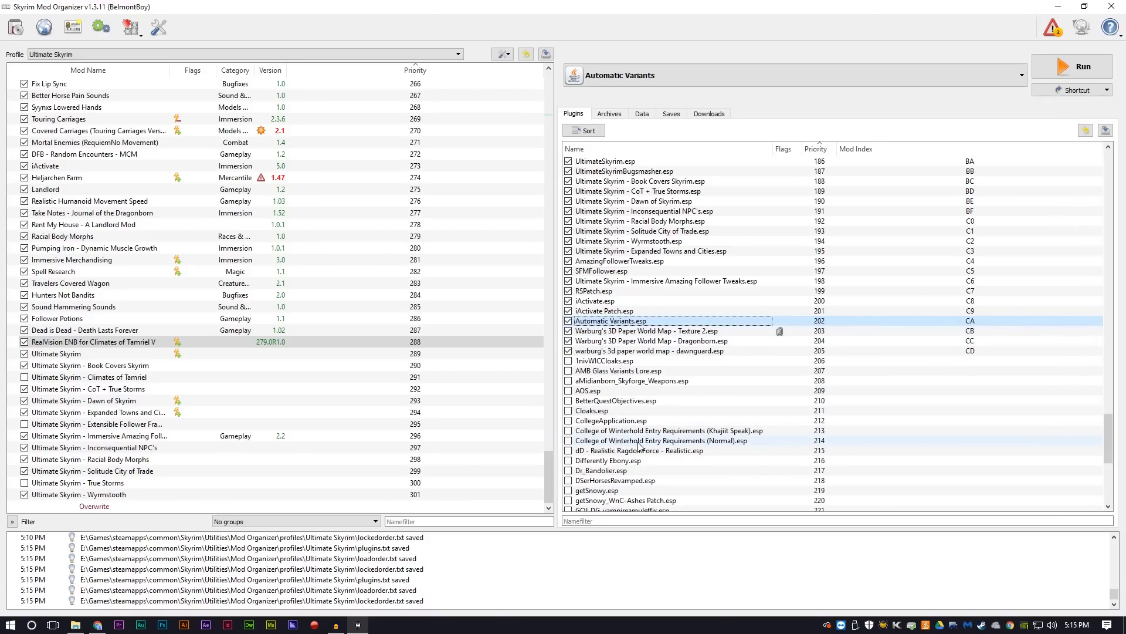
Step: In File Explorer, create a folder named DynDOLOD inside Skyrim's Utilities folder
mouse_move(639, 445)
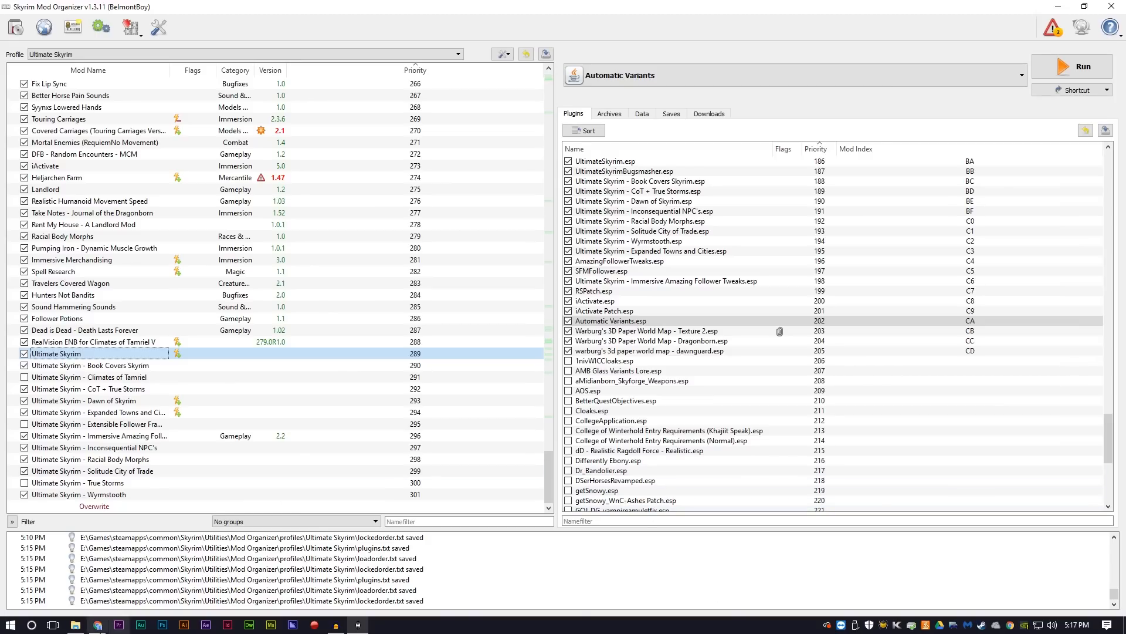
click(75, 625)
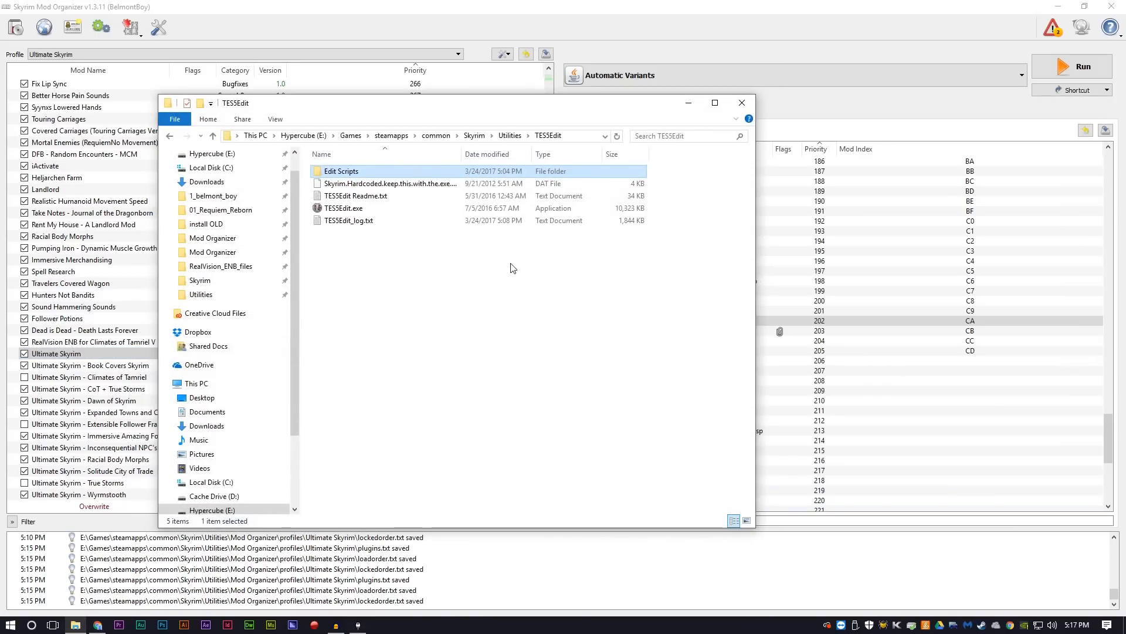
click(474, 135)
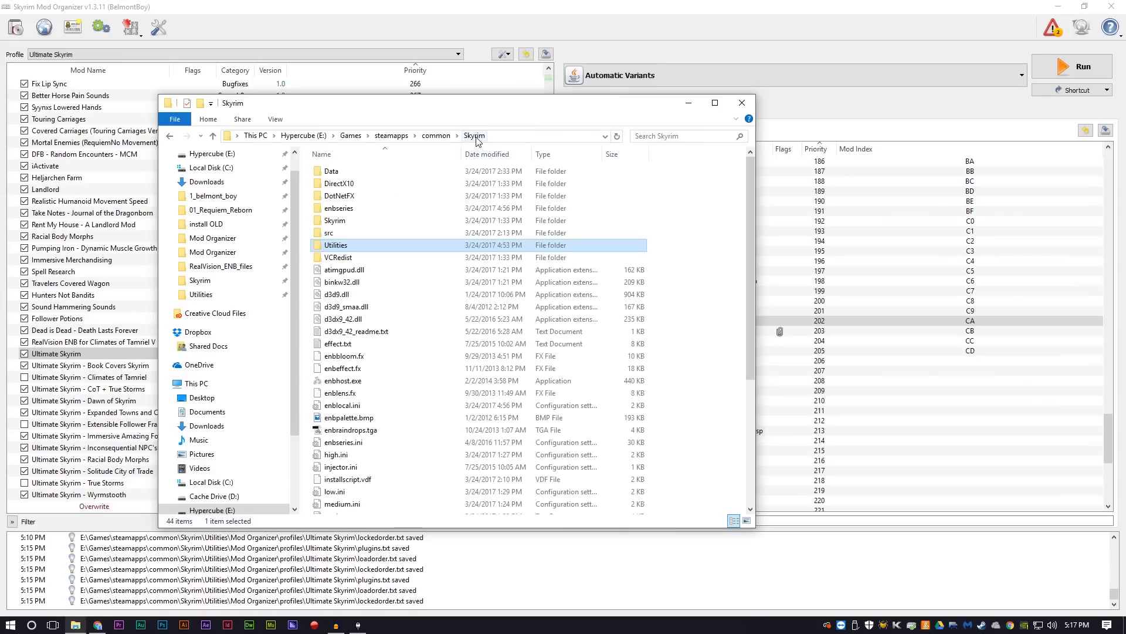
double_click(342, 245)
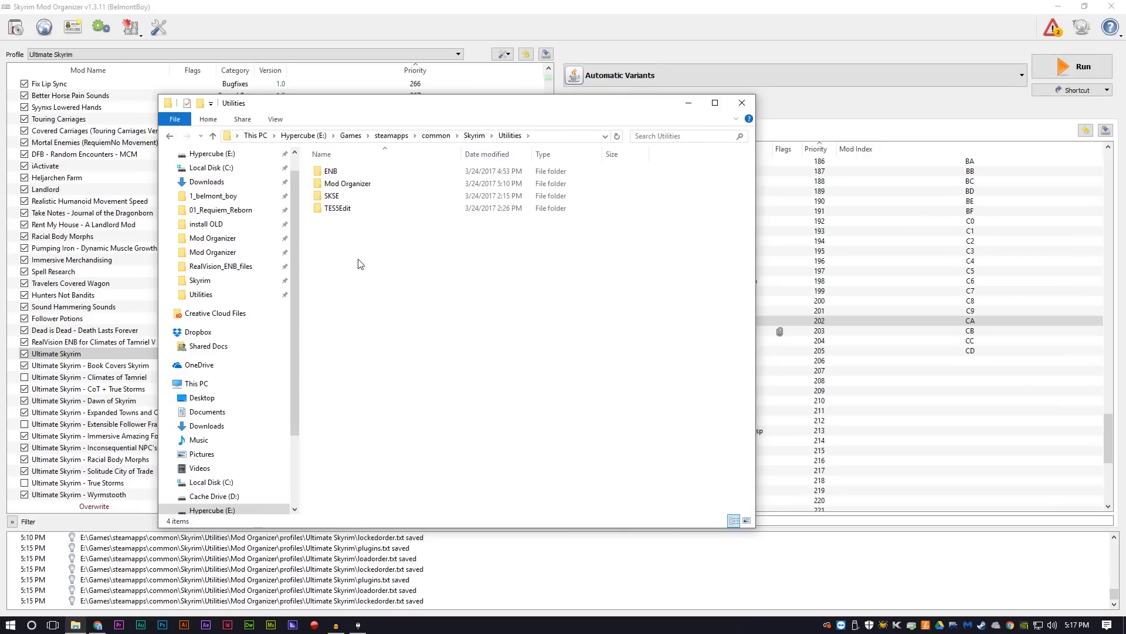
key(ctrl+shift+n)
text(D)
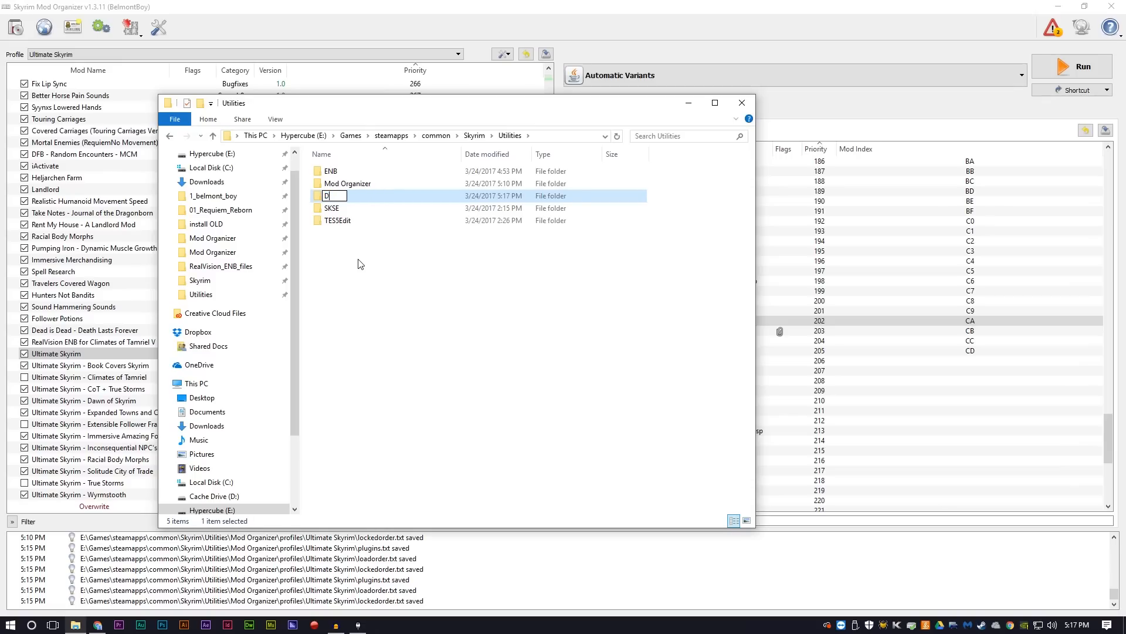
text(ynDOLOD)
key(Return)
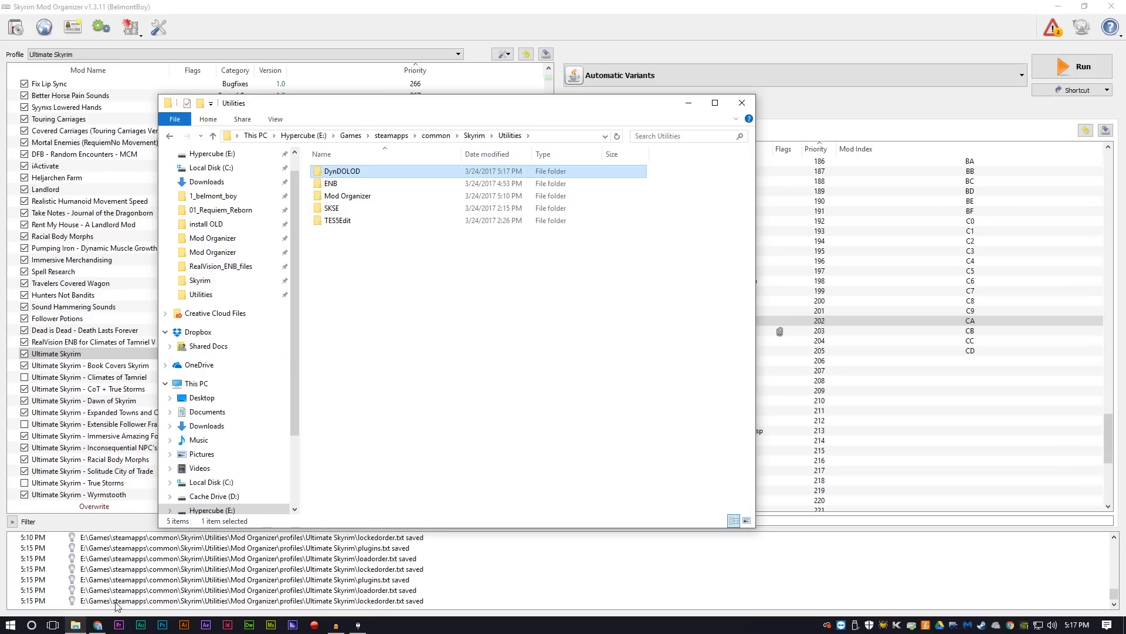
Step: Switch to Chrome and manually download the DynDOLOD Standalone 2.24 main file from its Nexus Mods page, continuing past the requirements notice
click(105, 627)
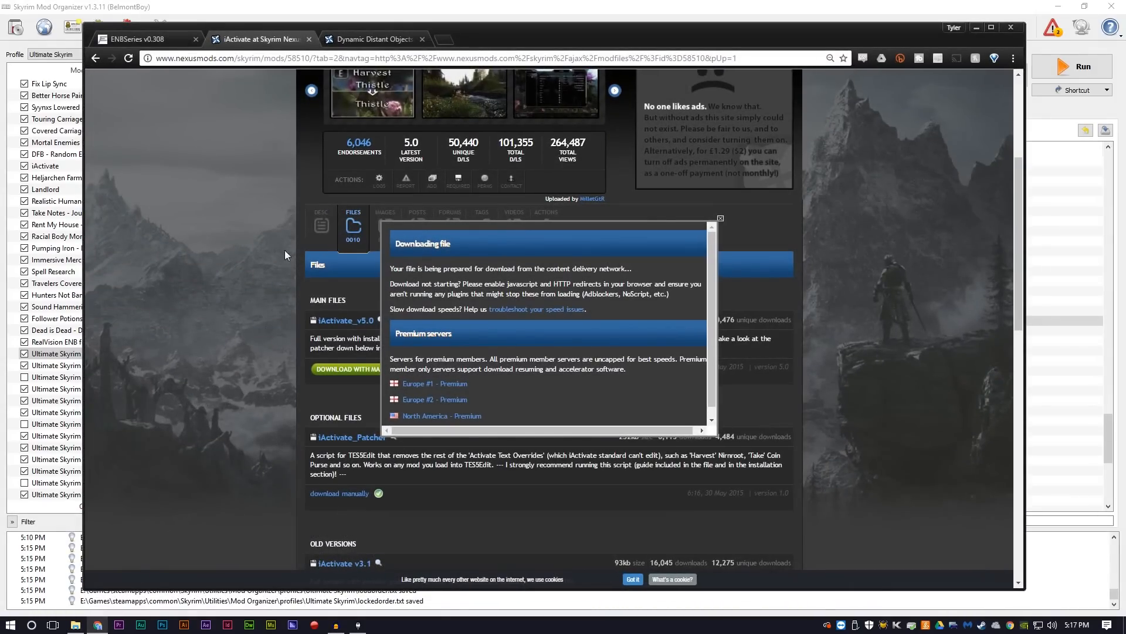
click(374, 38)
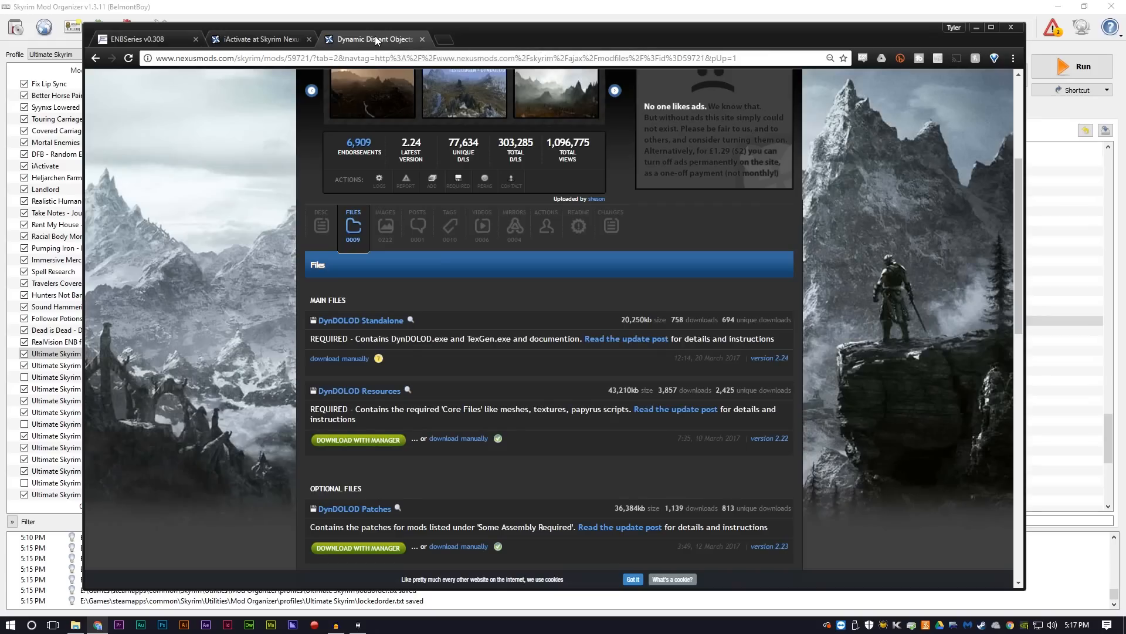
scroll(267, 228, up, 3)
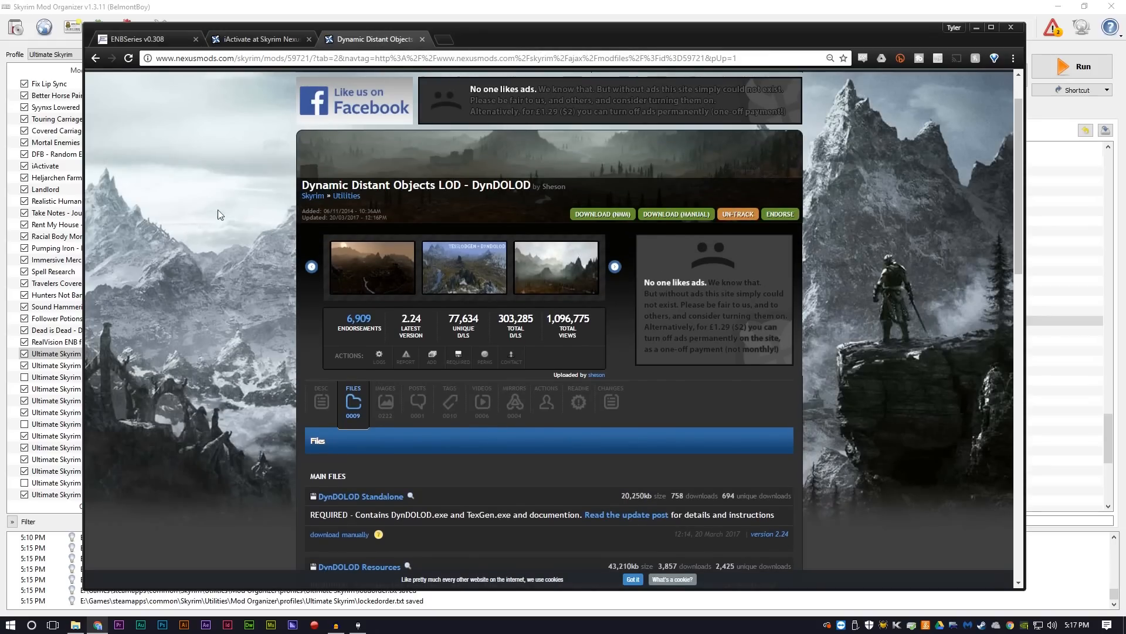
scroll(213, 230, down, 2)
scroll(475, 350, down, 1)
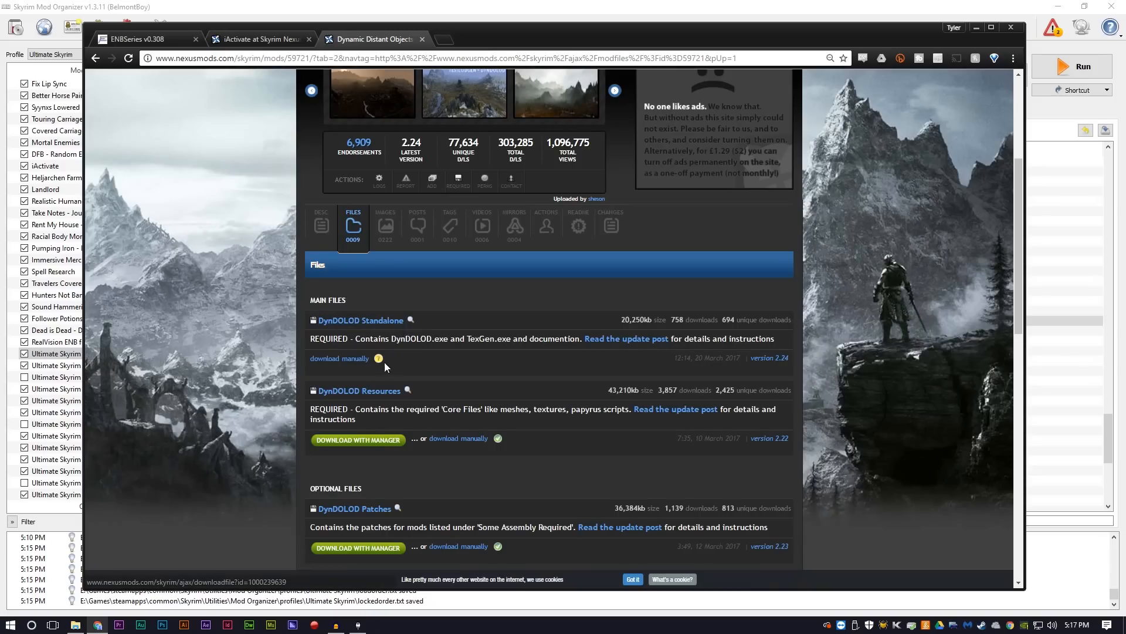
click(350, 359)
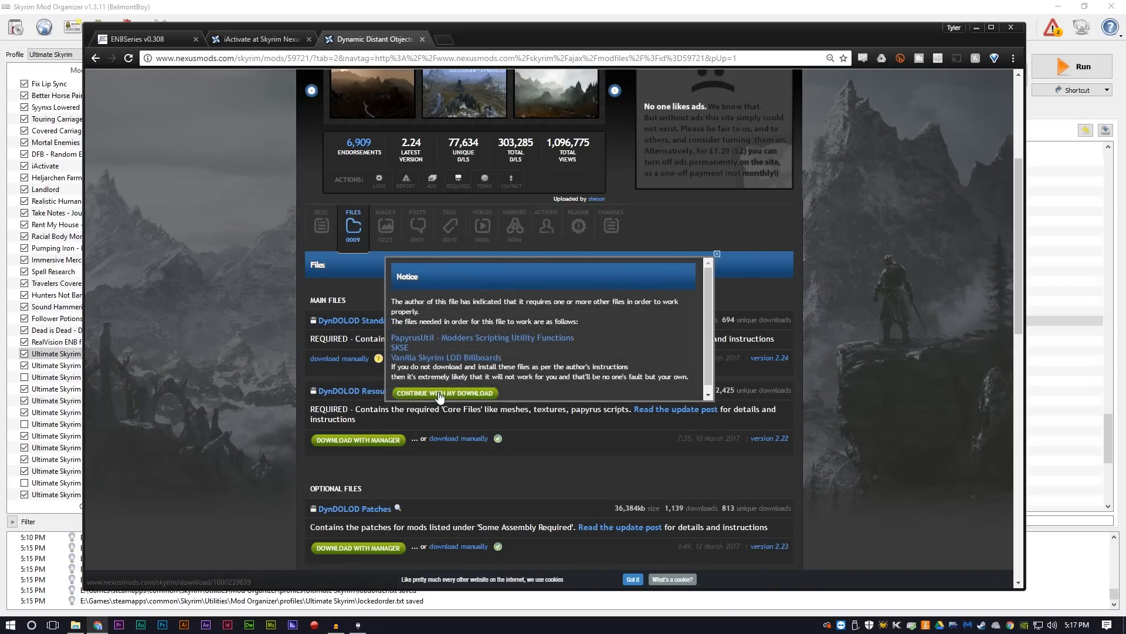
click(441, 394)
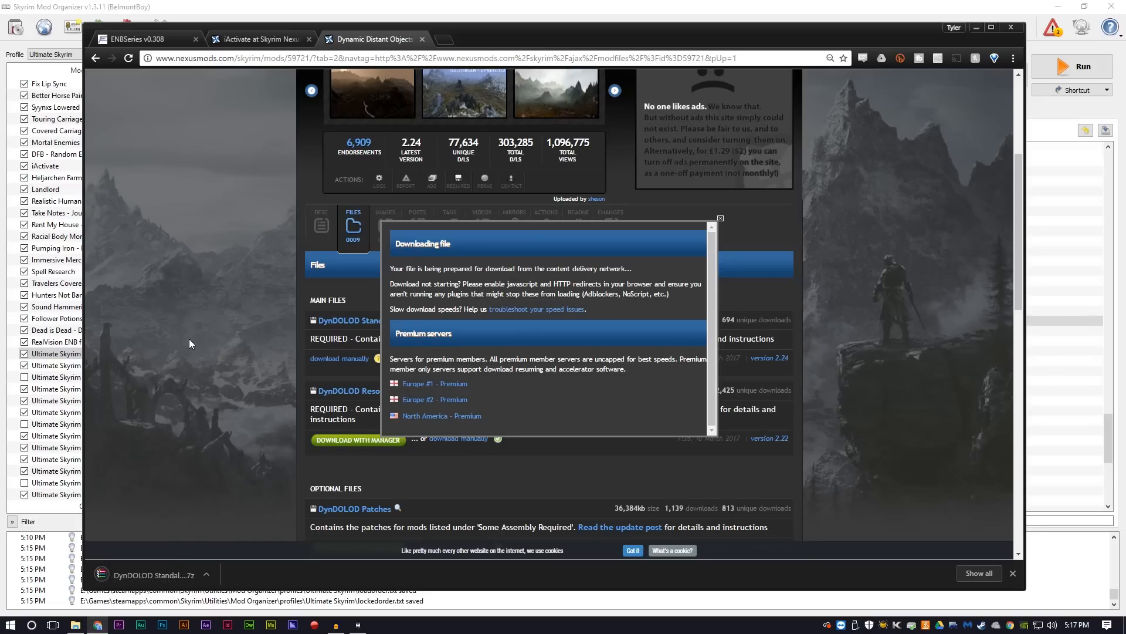
Step: Extract the contents of the downloaded archive's DynDOLOD folder into Utilities\DynDOLOD, and put the archive and folder windows away
click(174, 575)
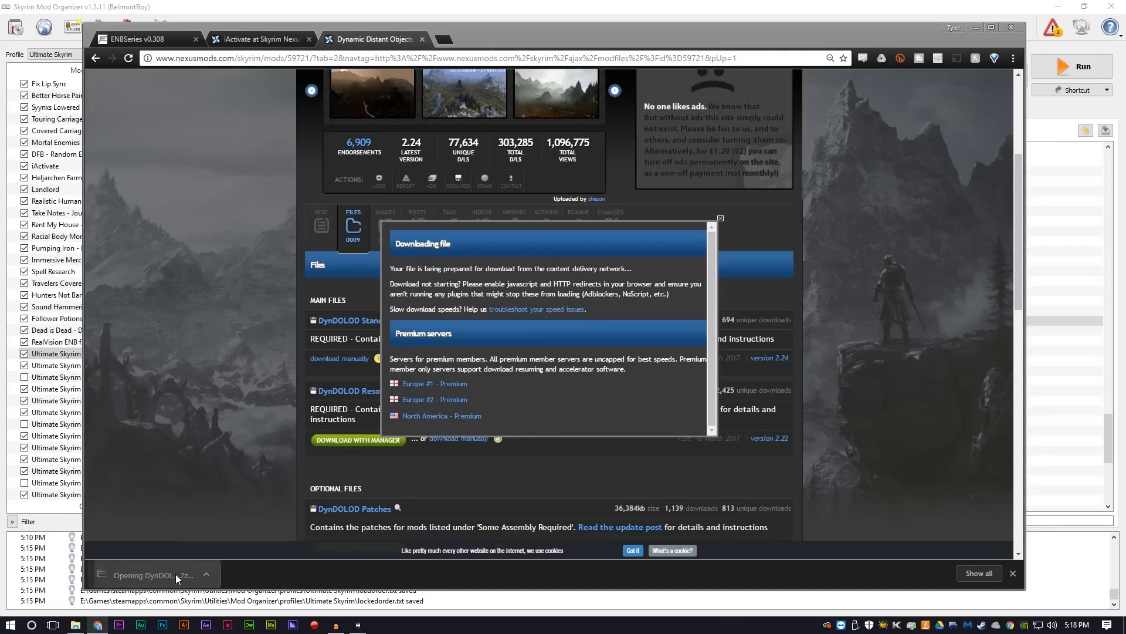
click(977, 27)
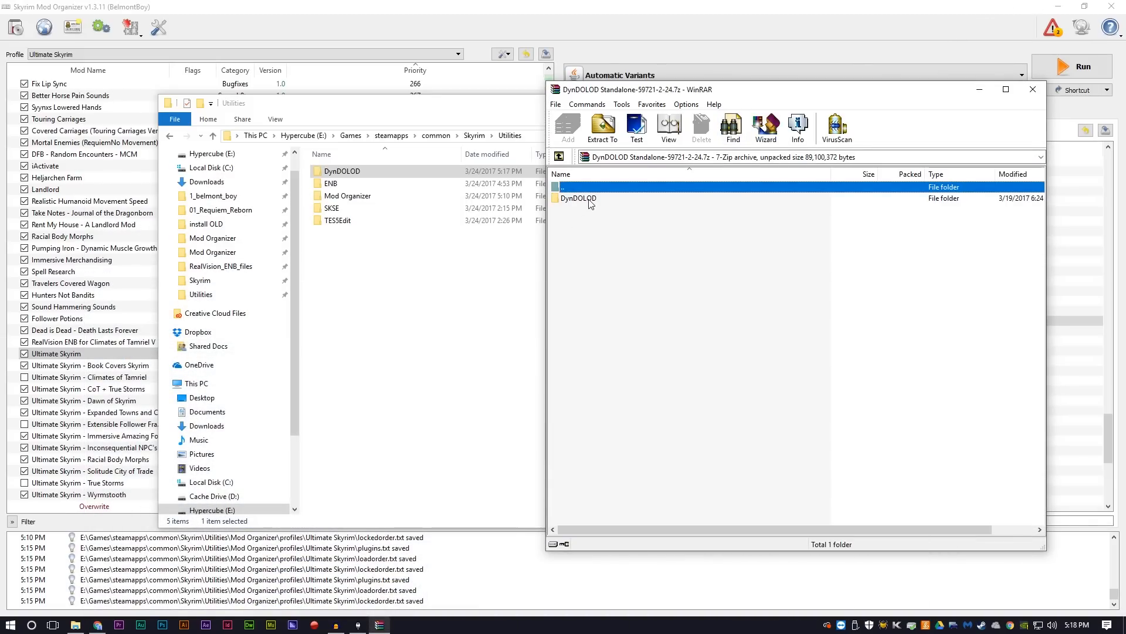
double_click(579, 198)
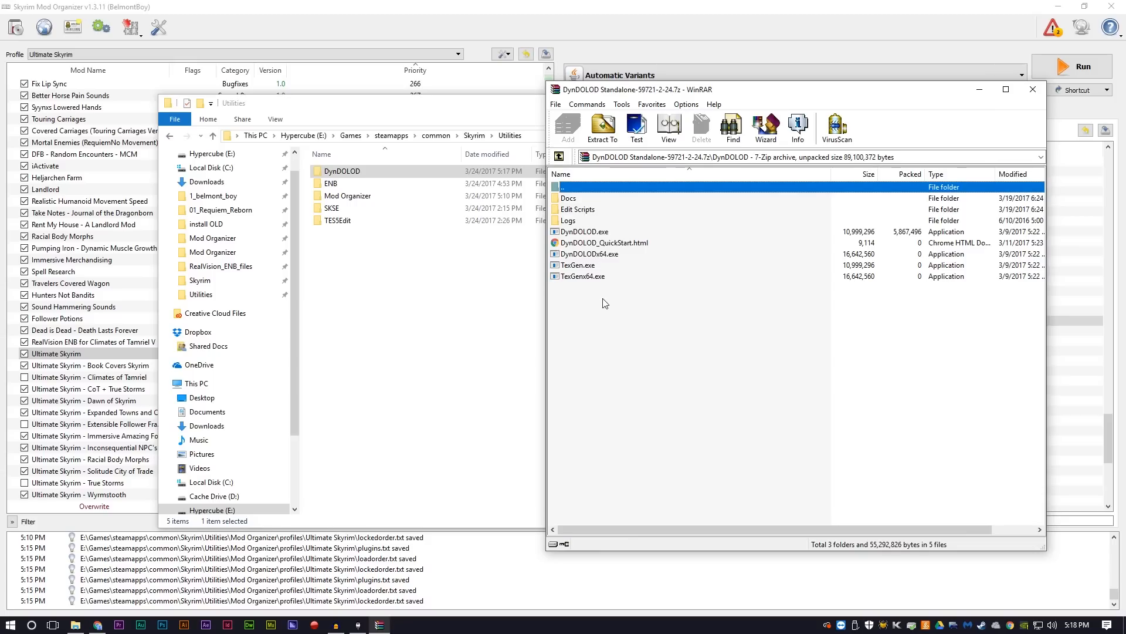
drag(606, 304, 346, 175)
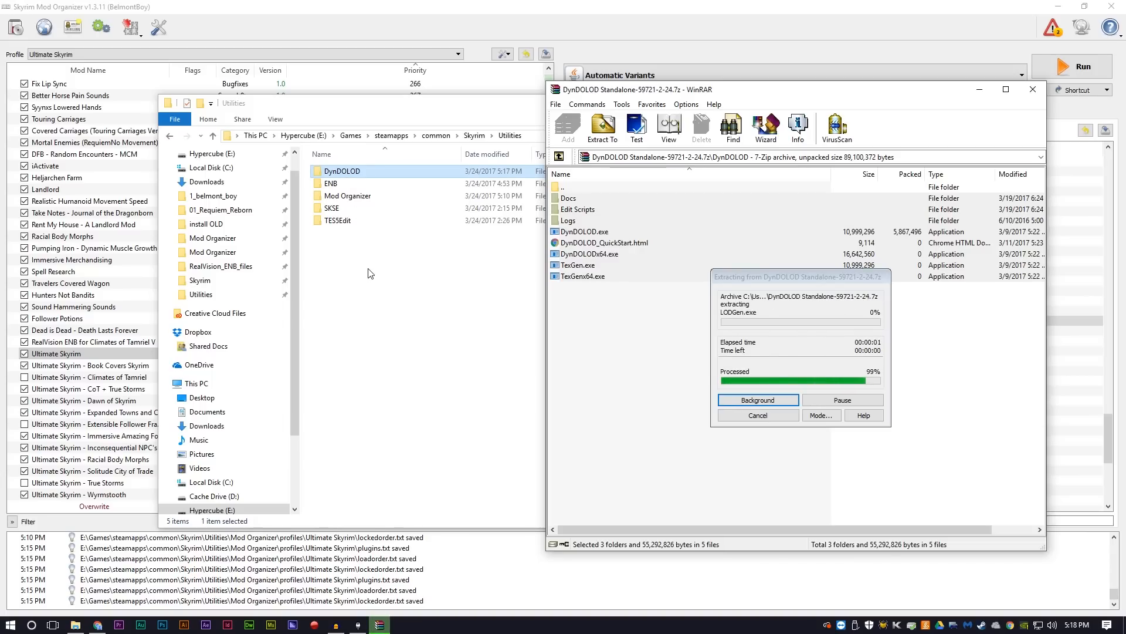
double_click(346, 171)
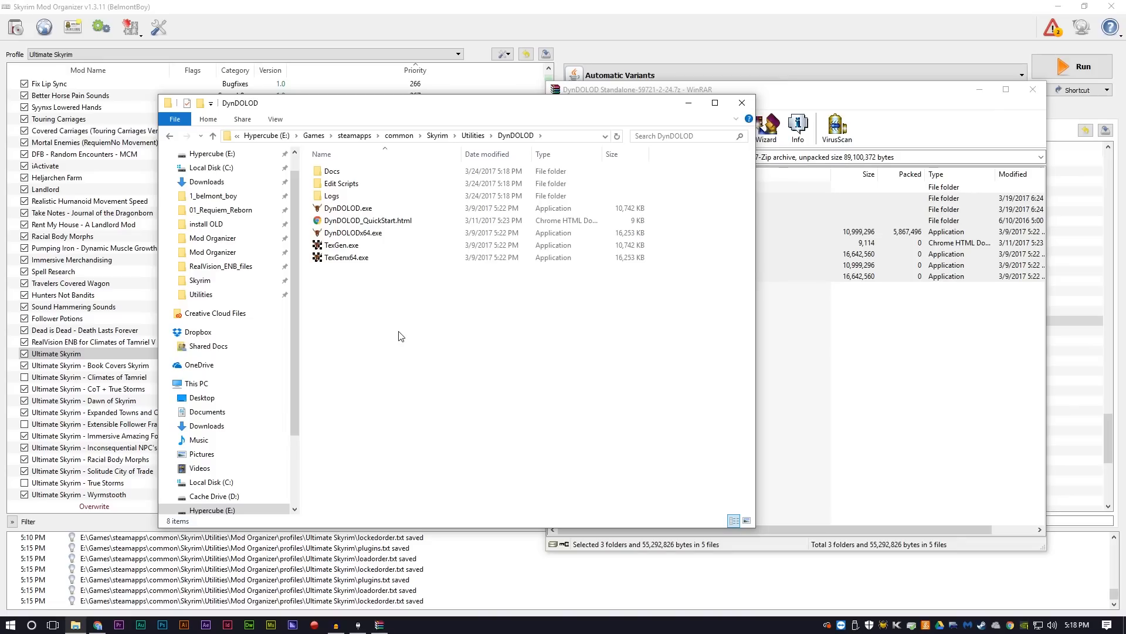
click(967, 98)
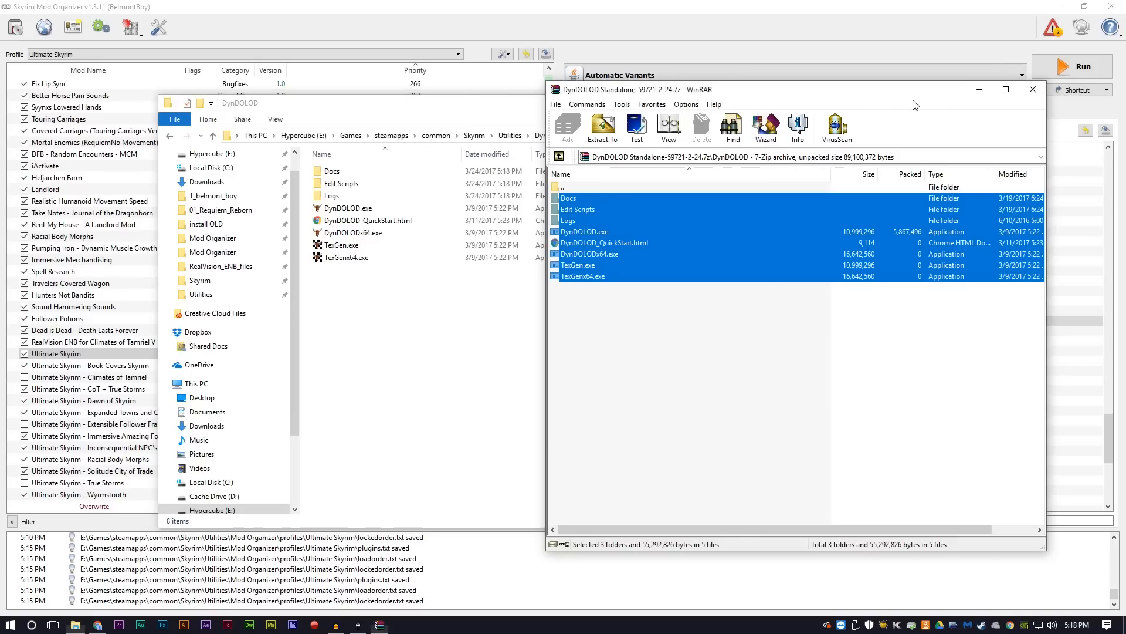
click(1031, 92)
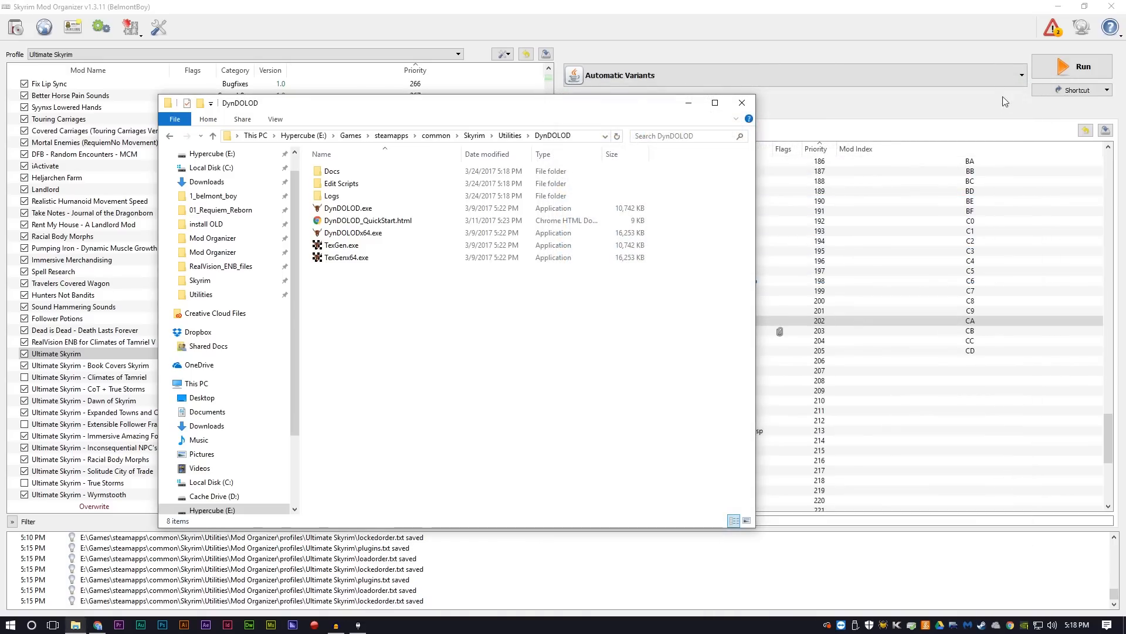
click(695, 107)
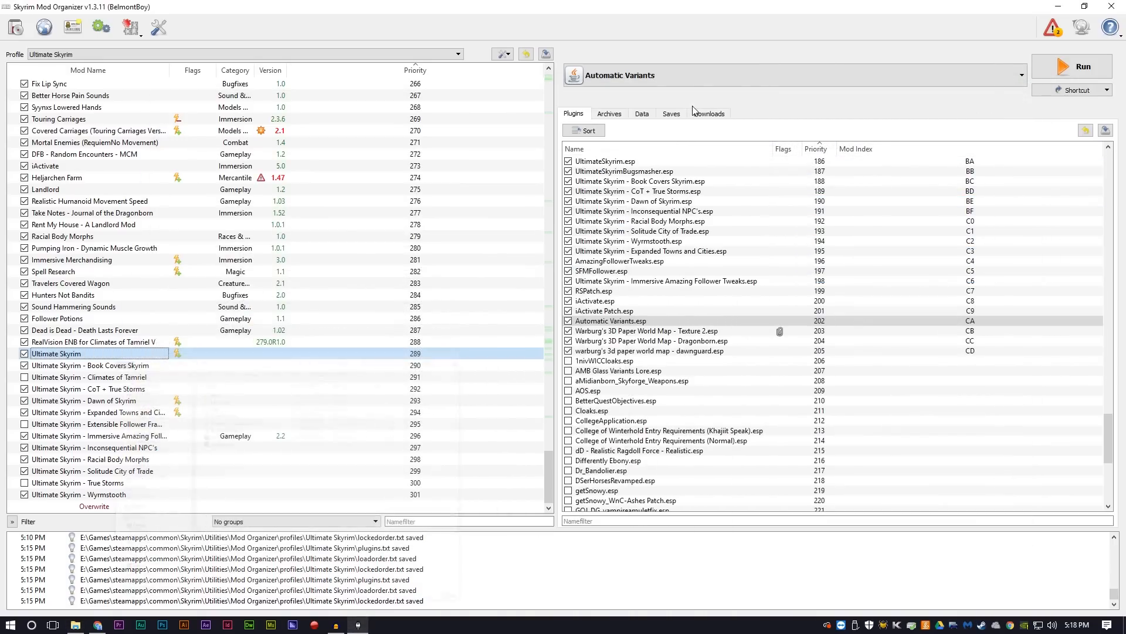
Step: Add a Mod Organizer executable titled DynDOLOD that uses DynDOLOD.exe from Skyrim's Utilities\DynDOLOD folder as its binary
click(649, 81)
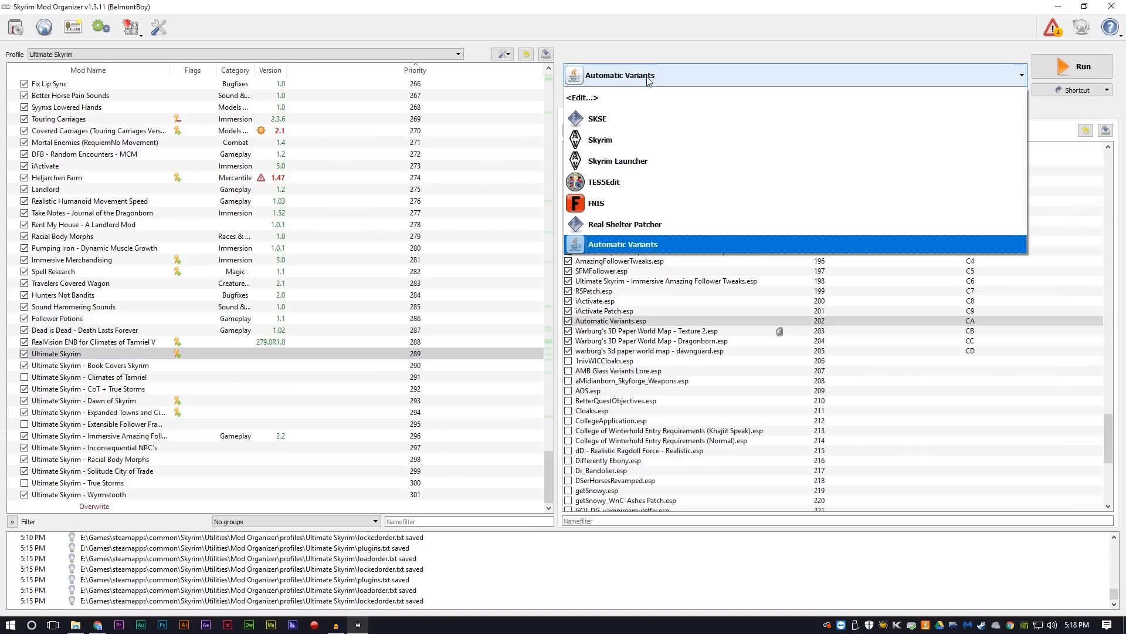
click(615, 97)
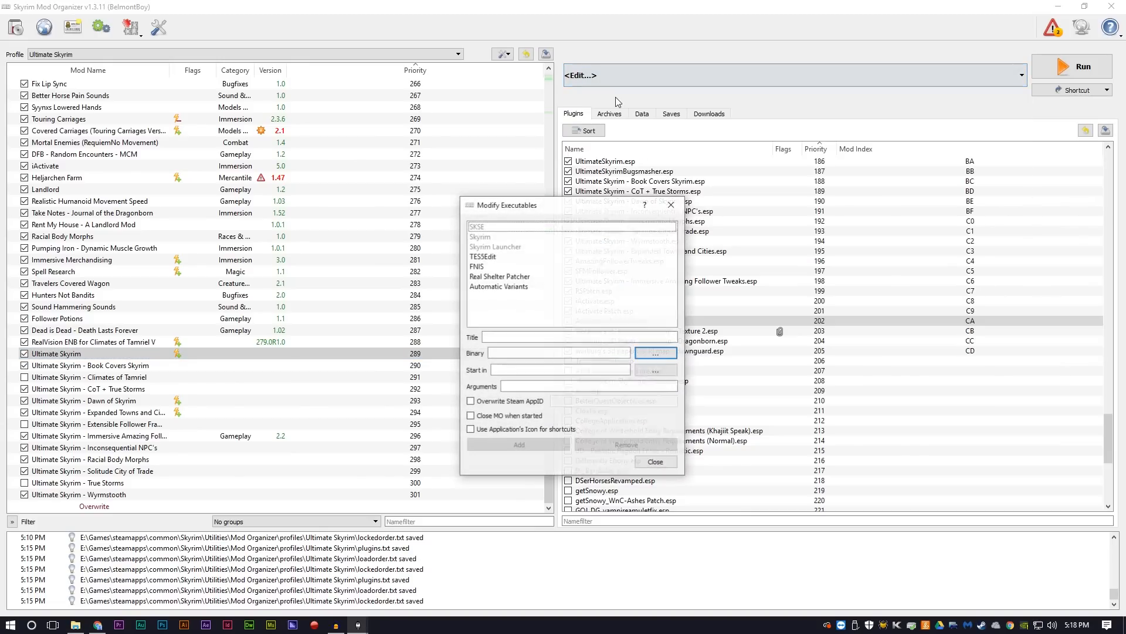
click(492, 338)
text(DynDOLOD)
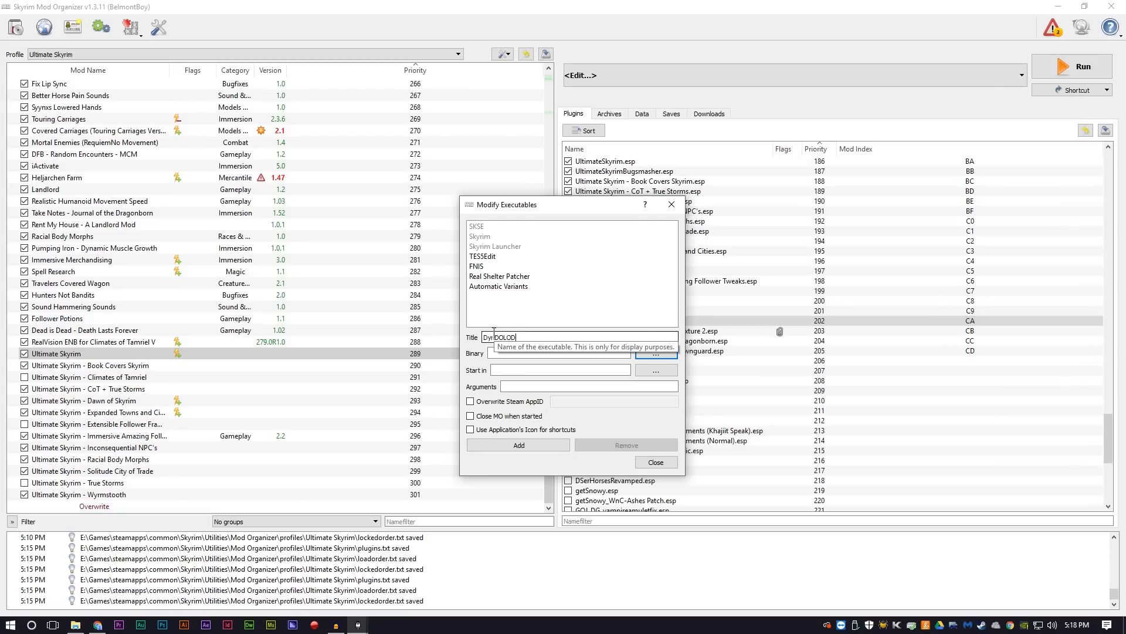
click(657, 353)
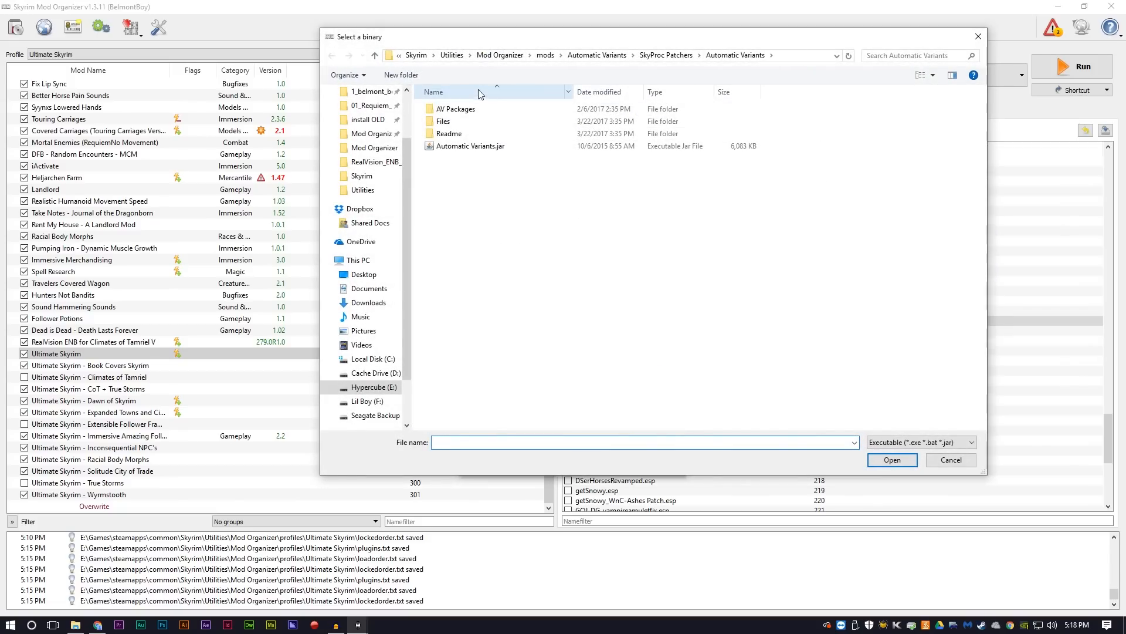
click(416, 55)
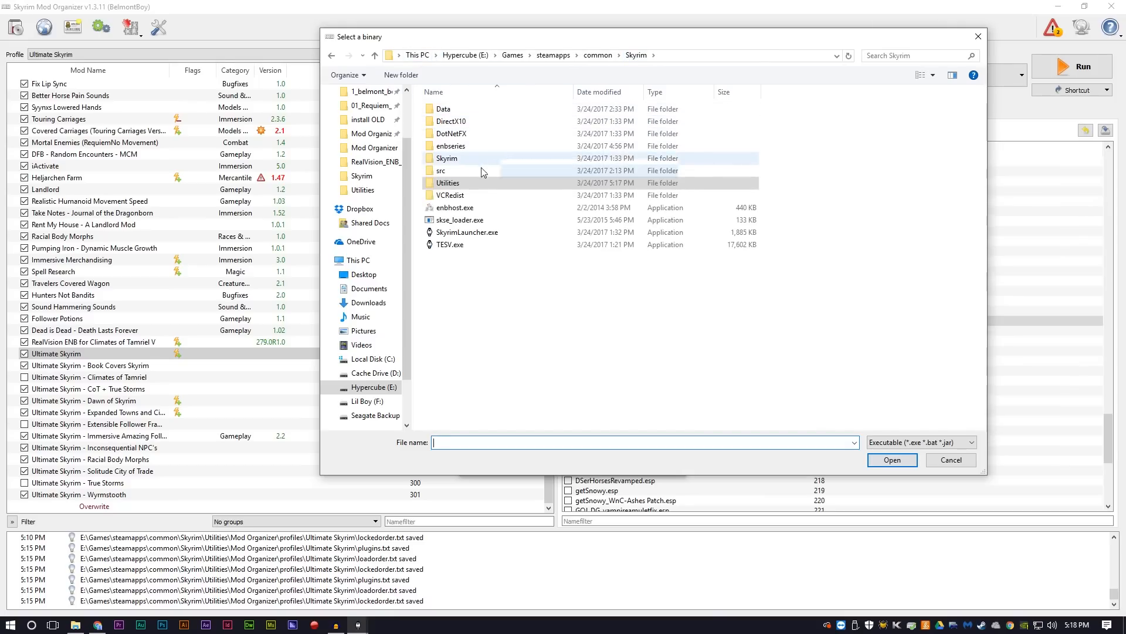
double_click(457, 186)
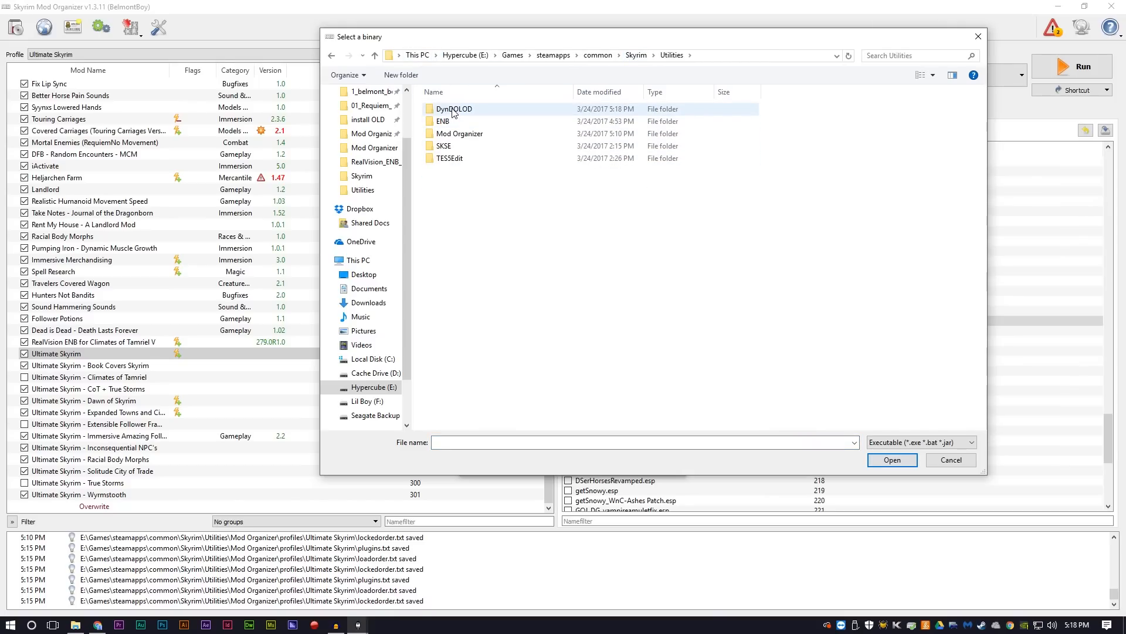
double_click(453, 109)
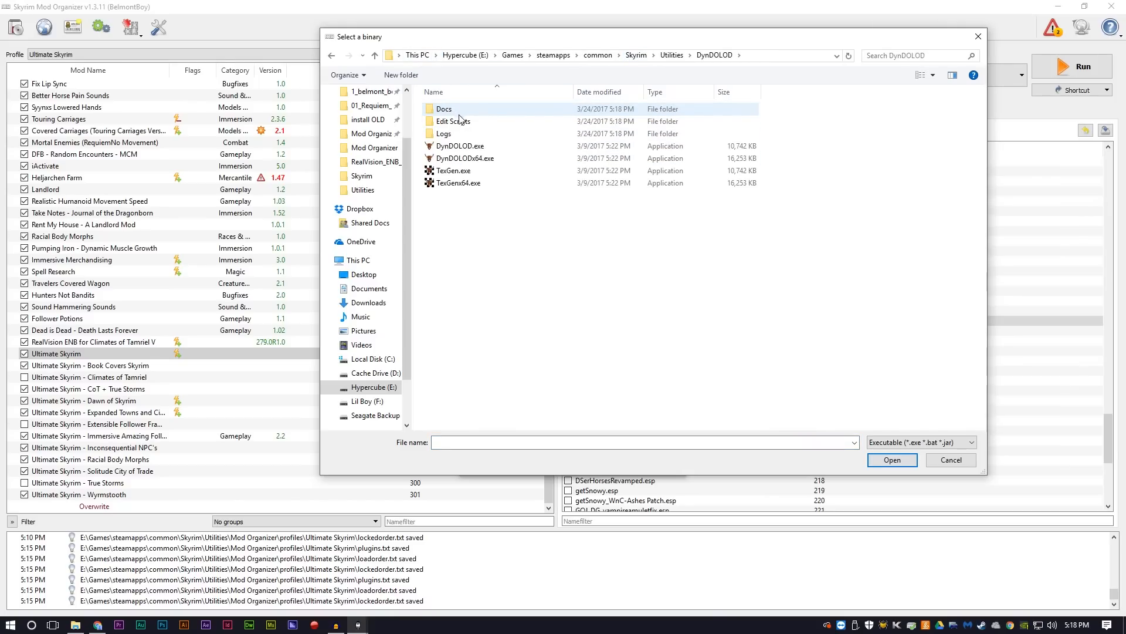
double_click(470, 149)
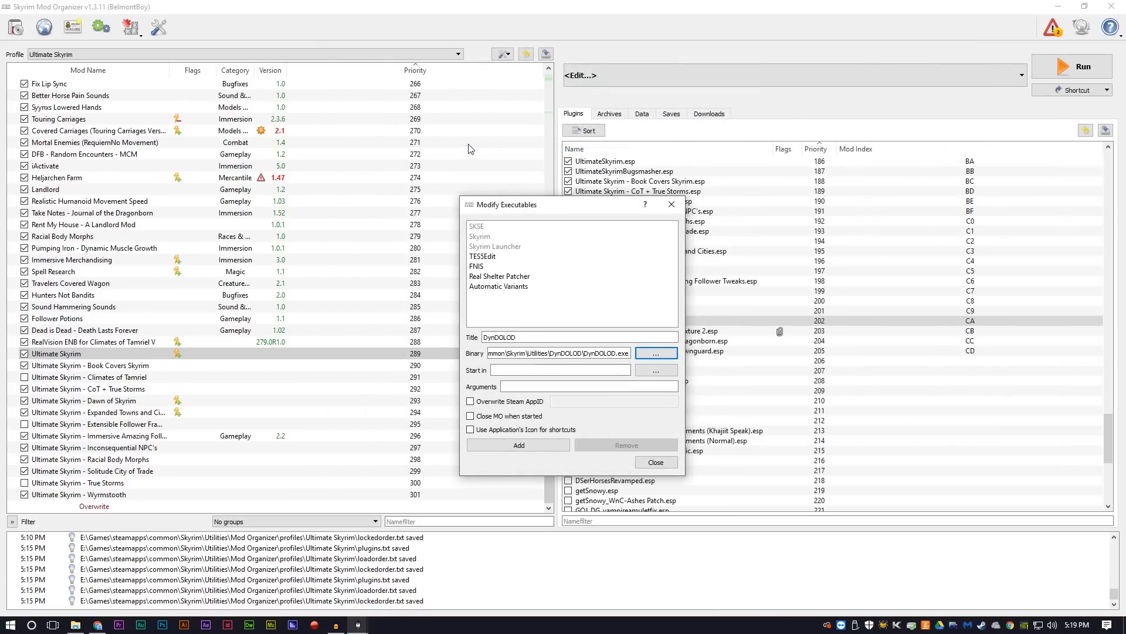
click(527, 448)
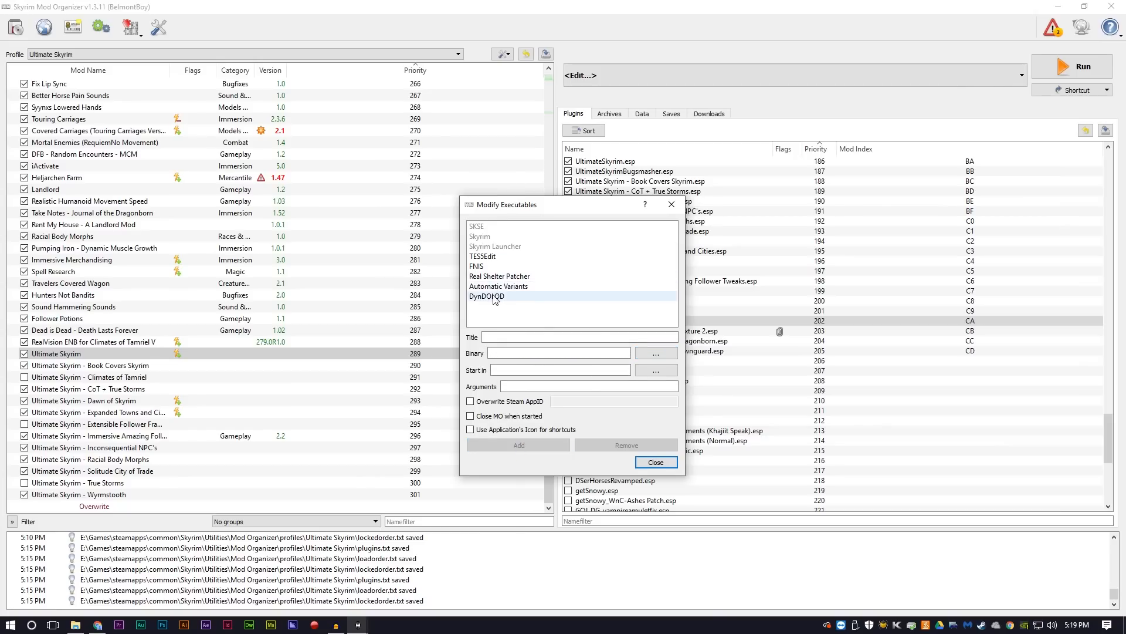
Step: Close the executables dialog, run DynDOLOD through Mod Organizer, and continue past its help page
click(656, 463)
click(638, 78)
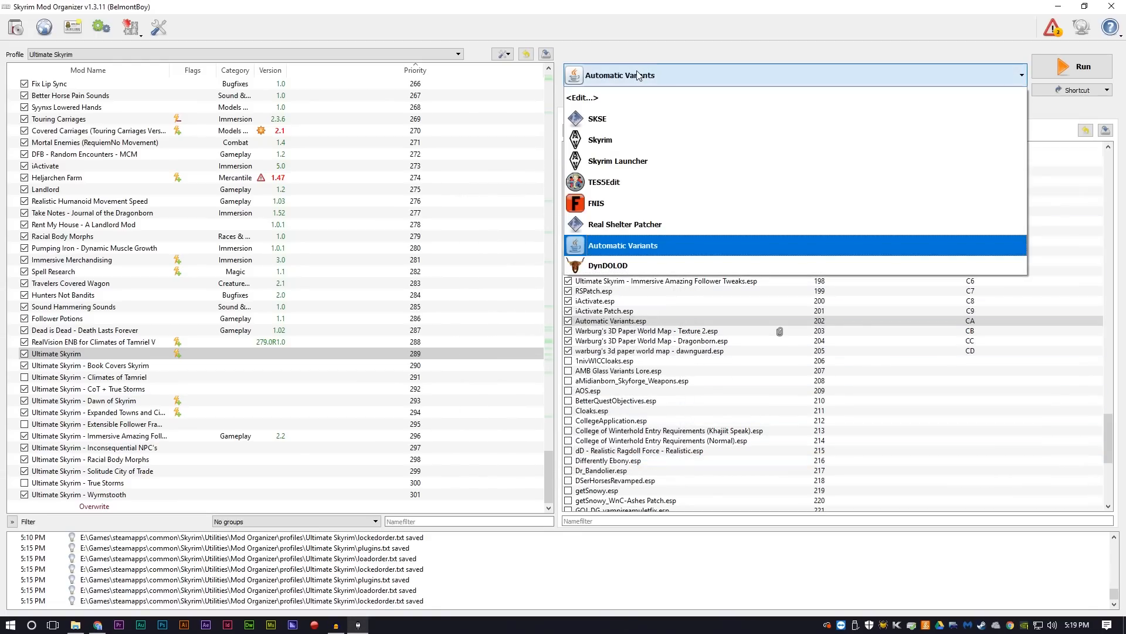
click(611, 267)
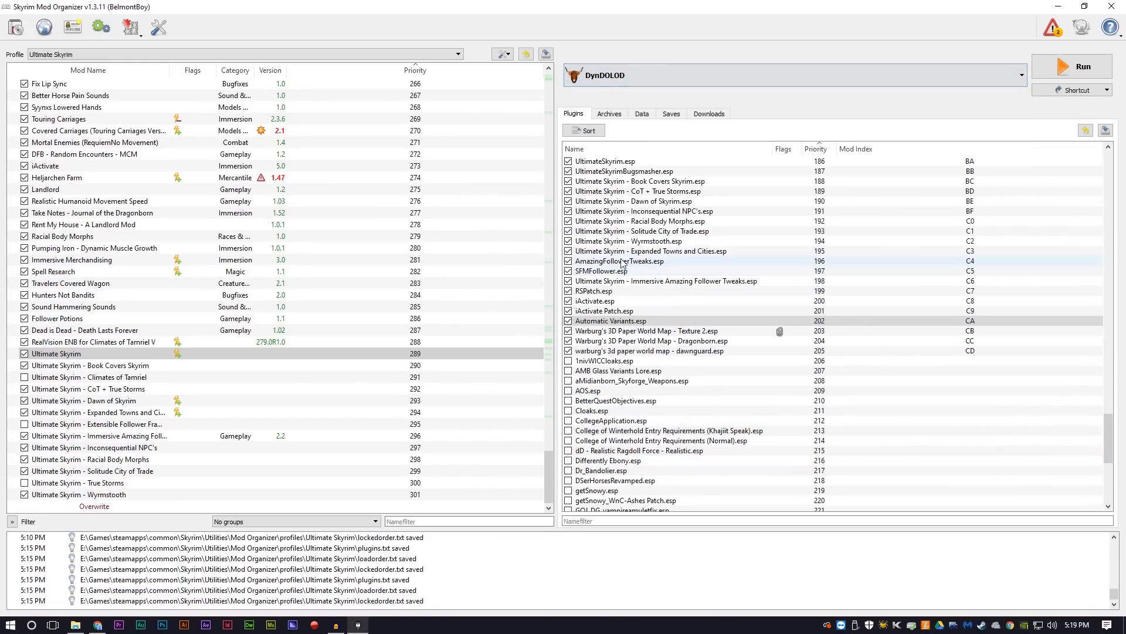
click(1083, 73)
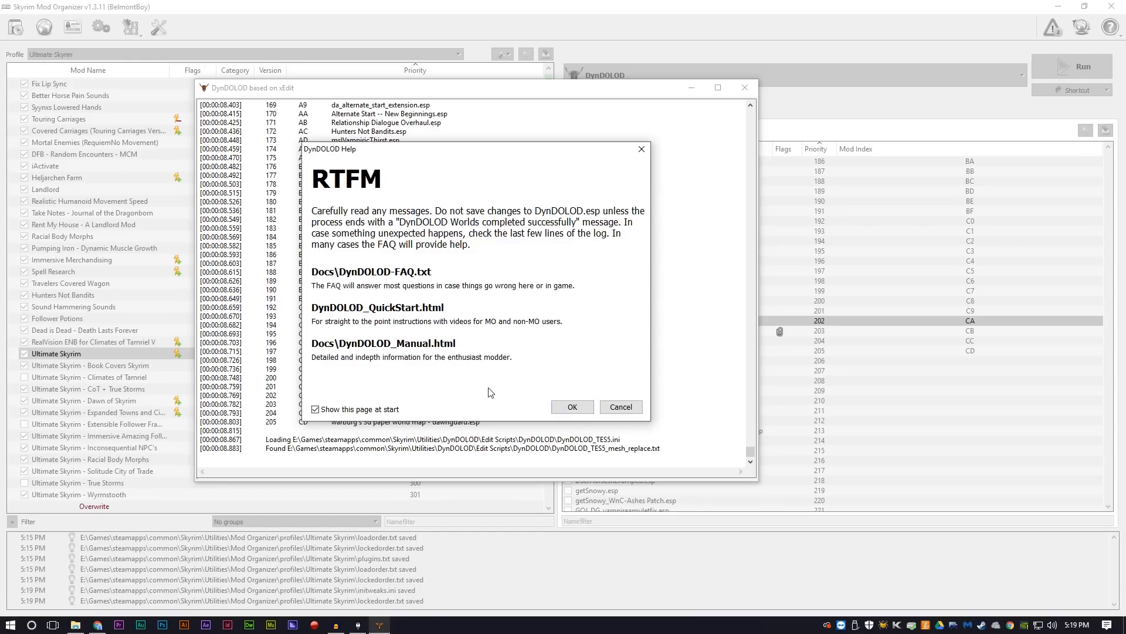
click(588, 409)
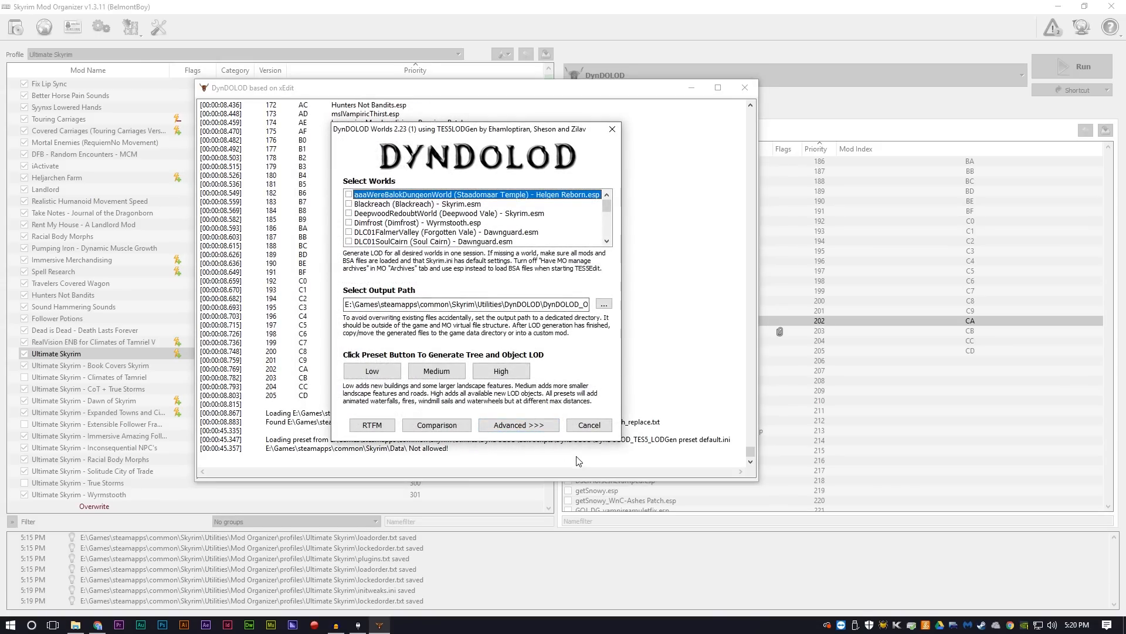
Step: In DynDOLOD's advanced options, select all worlds, enable Windows, and load the Medium mesh rules
click(549, 426)
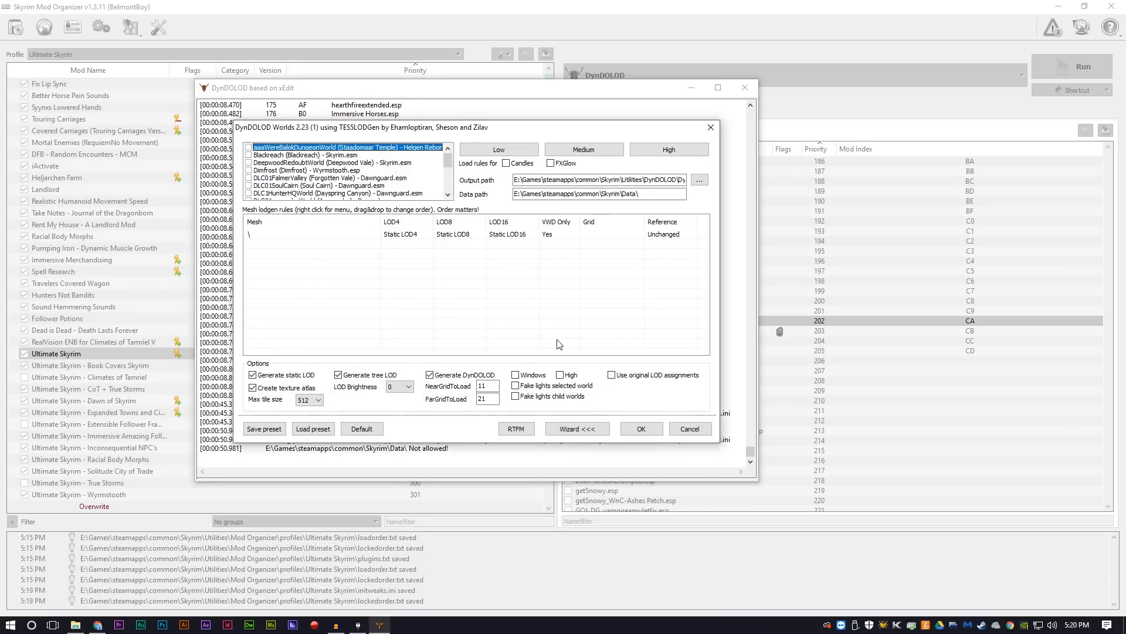
right_click(316, 169)
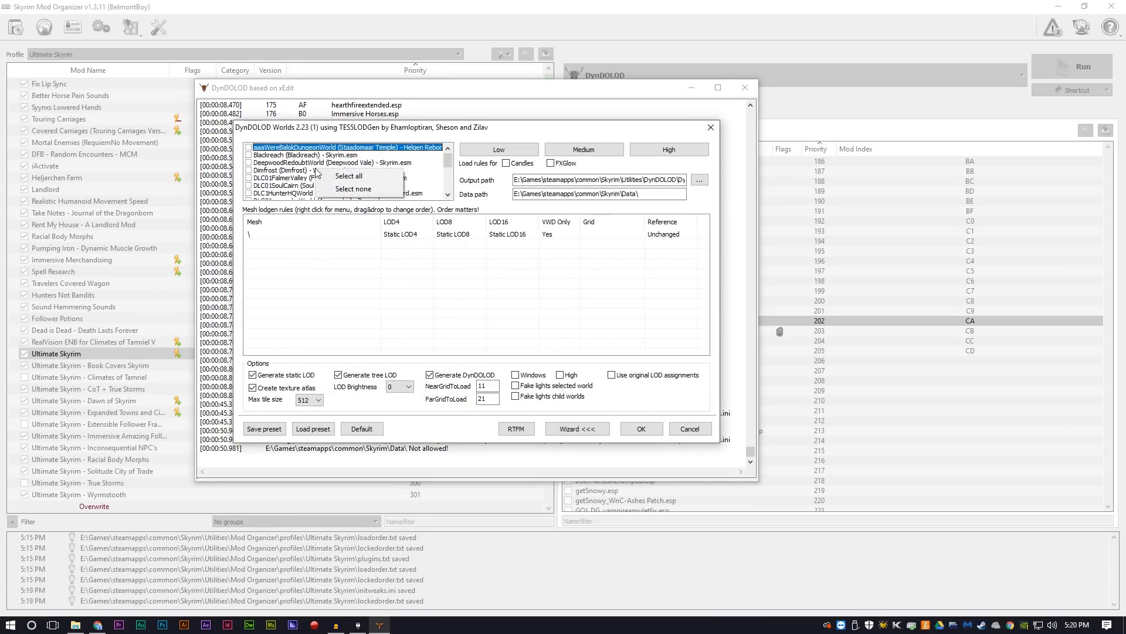
click(385, 175)
scroll(272, 170, down, 10)
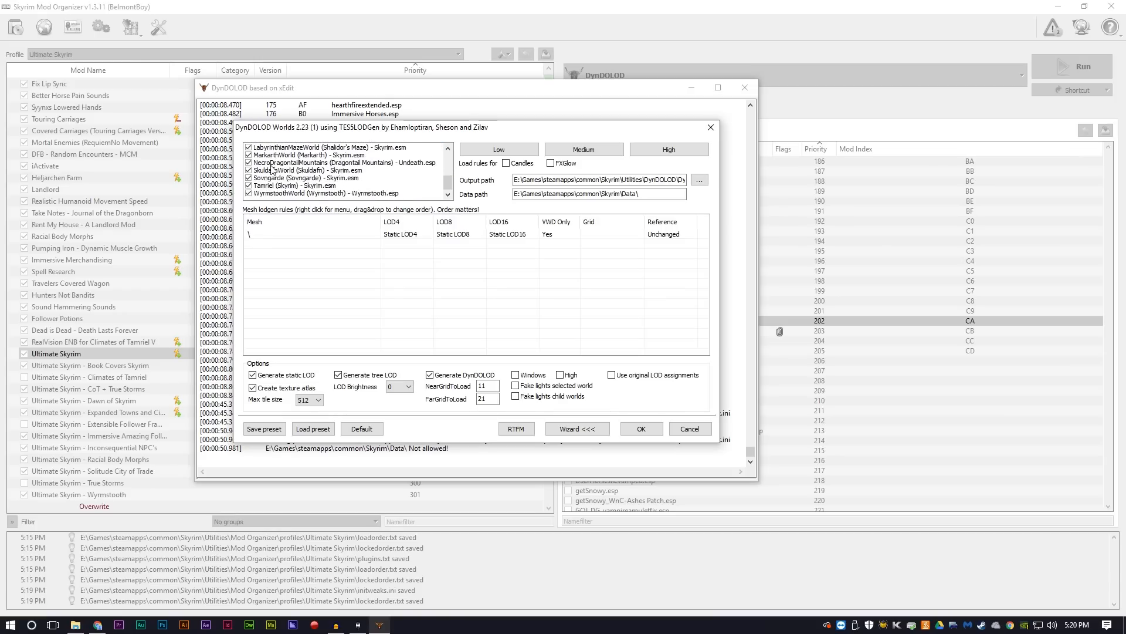
scroll(275, 170, up, 7)
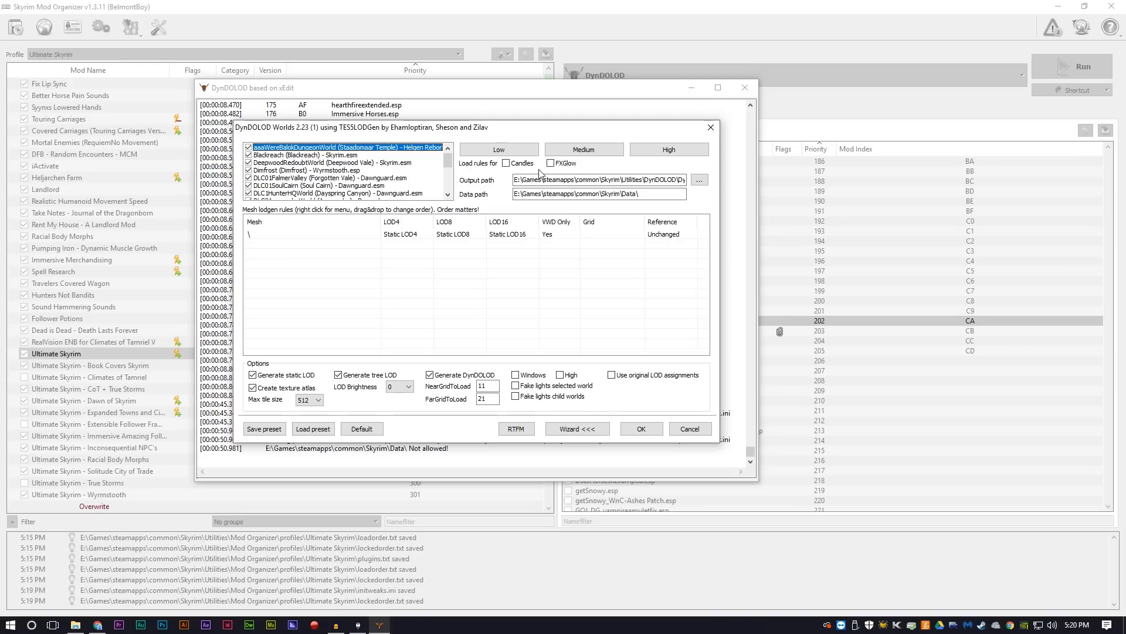
click(516, 376)
click(582, 154)
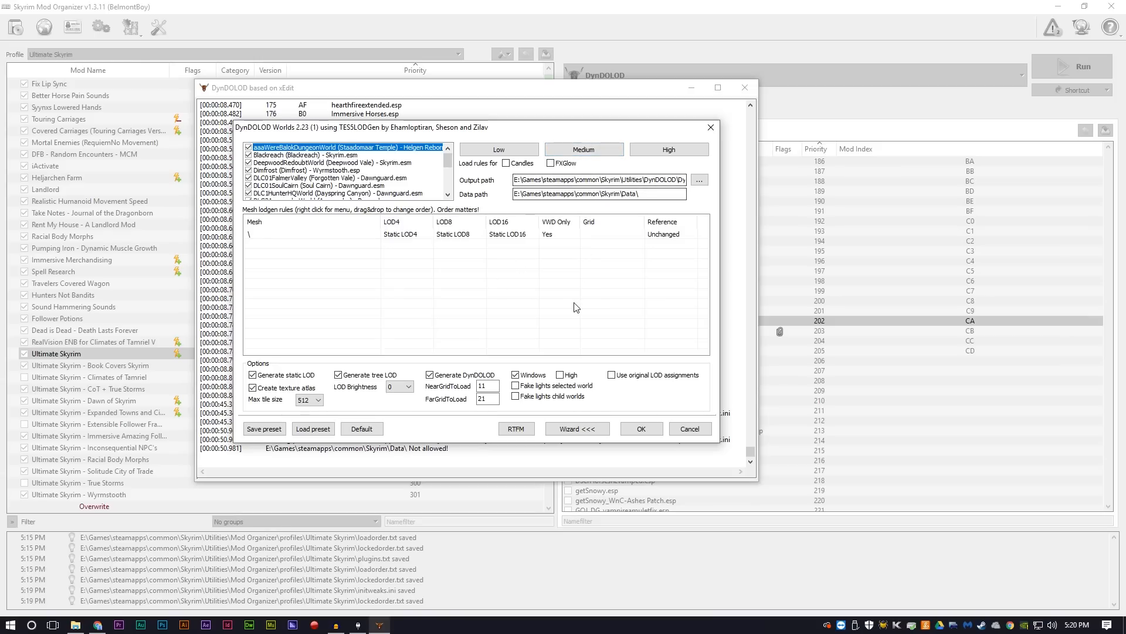
click(606, 154)
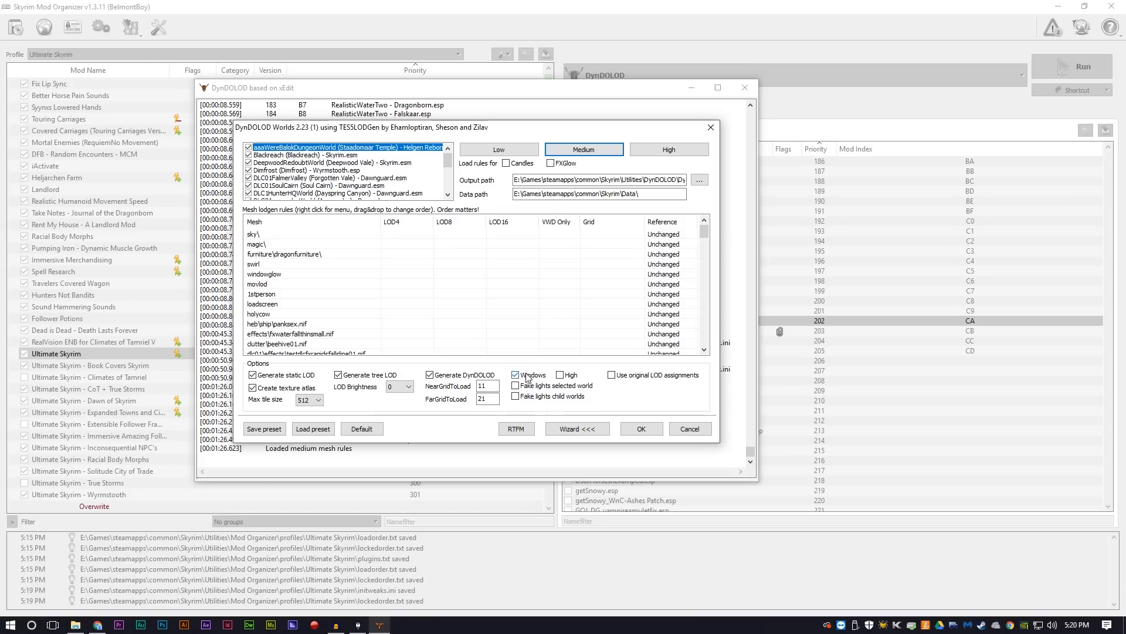
Step: Generate the LOD for the selected worlds, then save DynDOLOD.esp and exit DynDOLOD
click(654, 432)
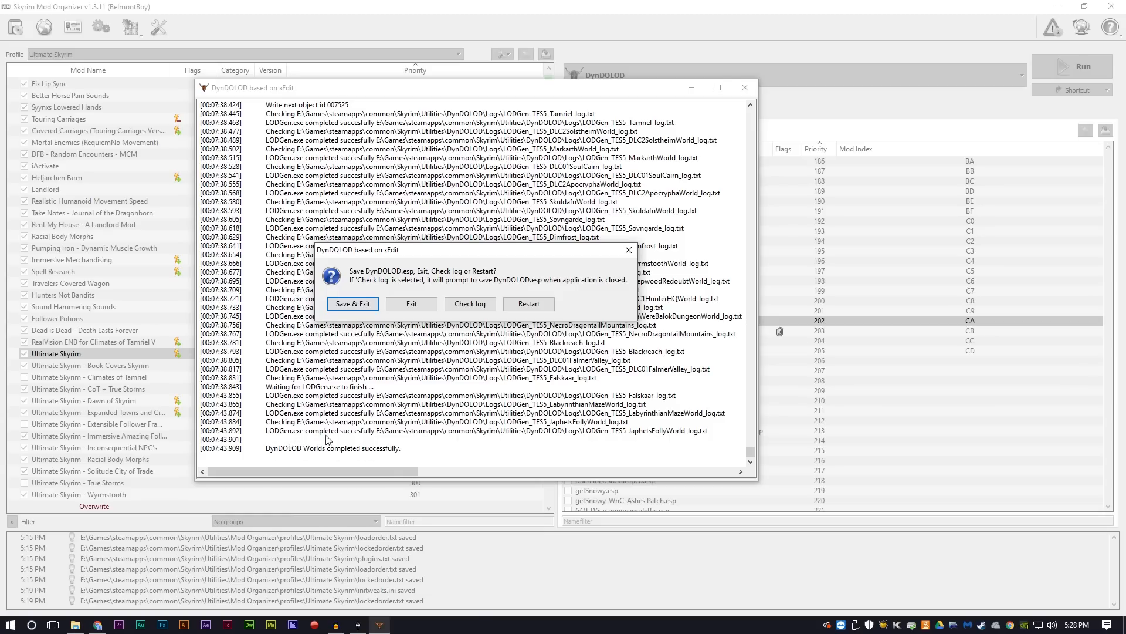
click(364, 305)
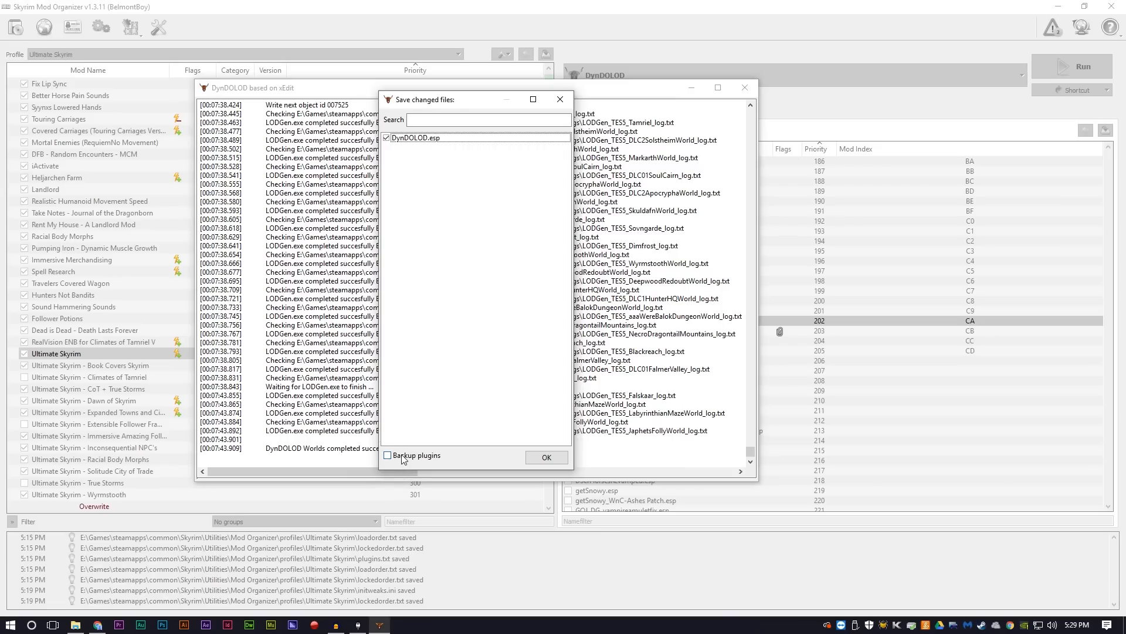
click(559, 459)
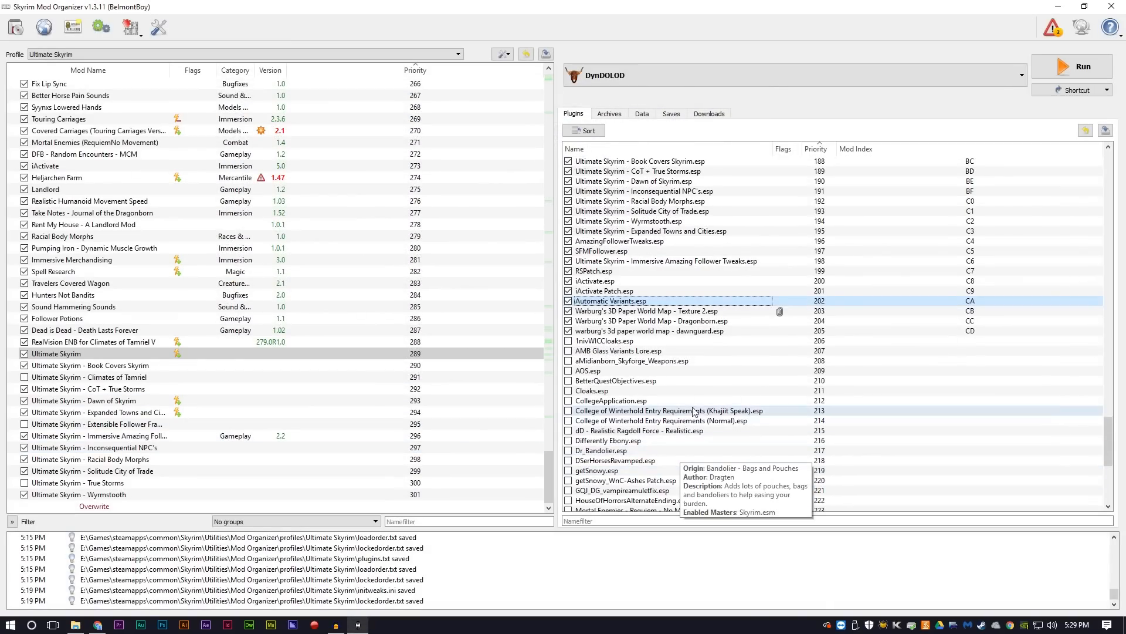
Step: In File Explorer, copy the DynDOLOD_Output folder from Utilities\DynDOLOD into Mod Organizer's mods folder
click(75, 625)
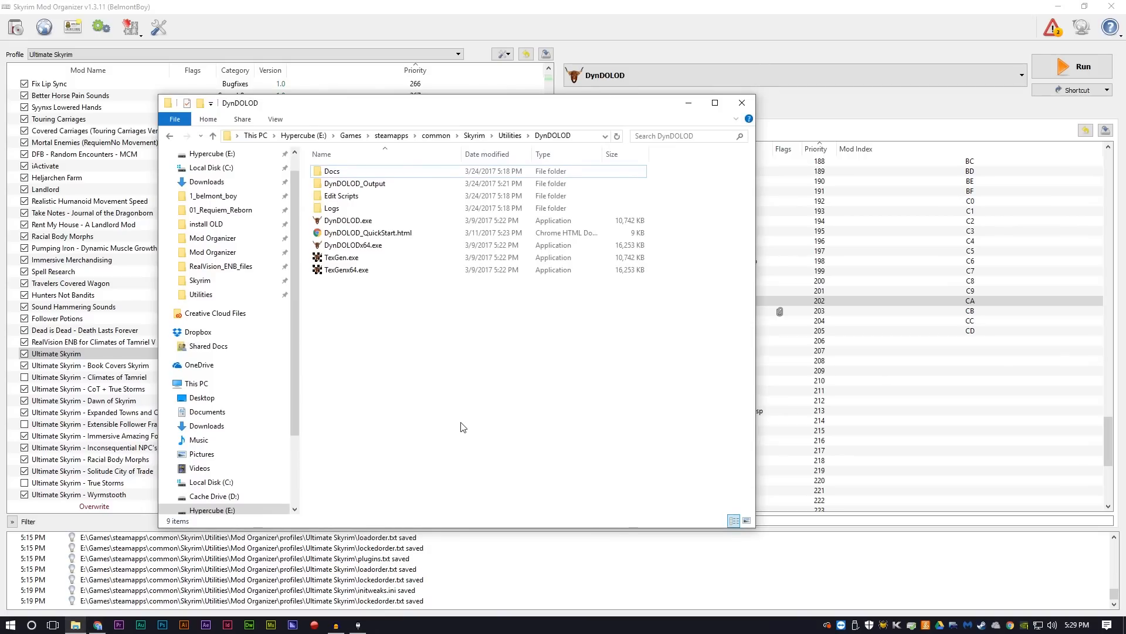
click(340, 186)
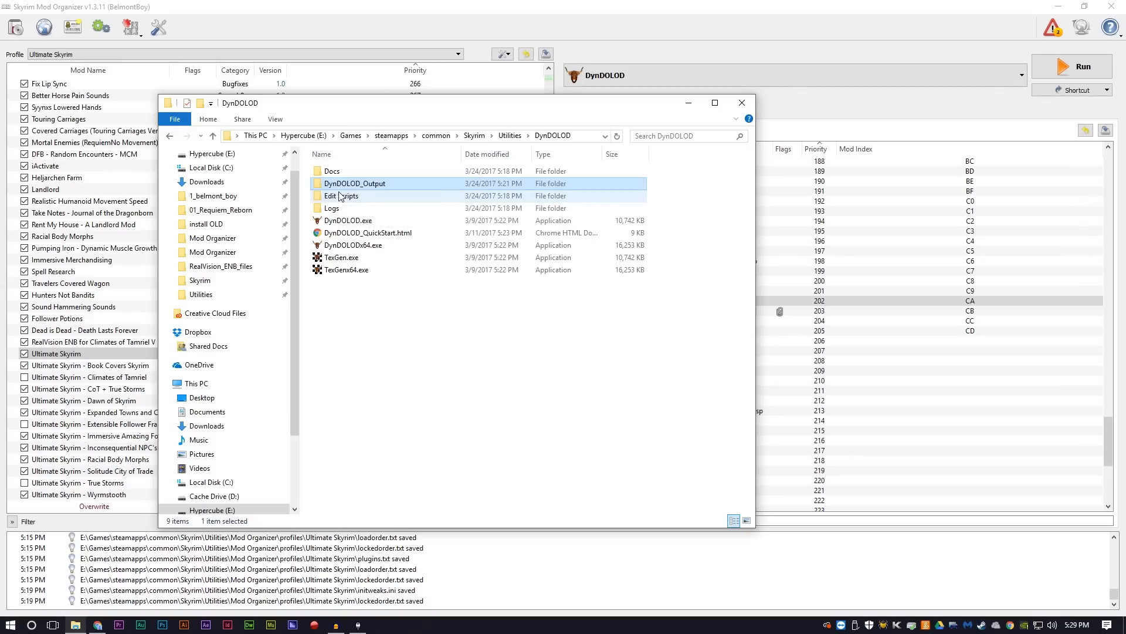
click(170, 136)
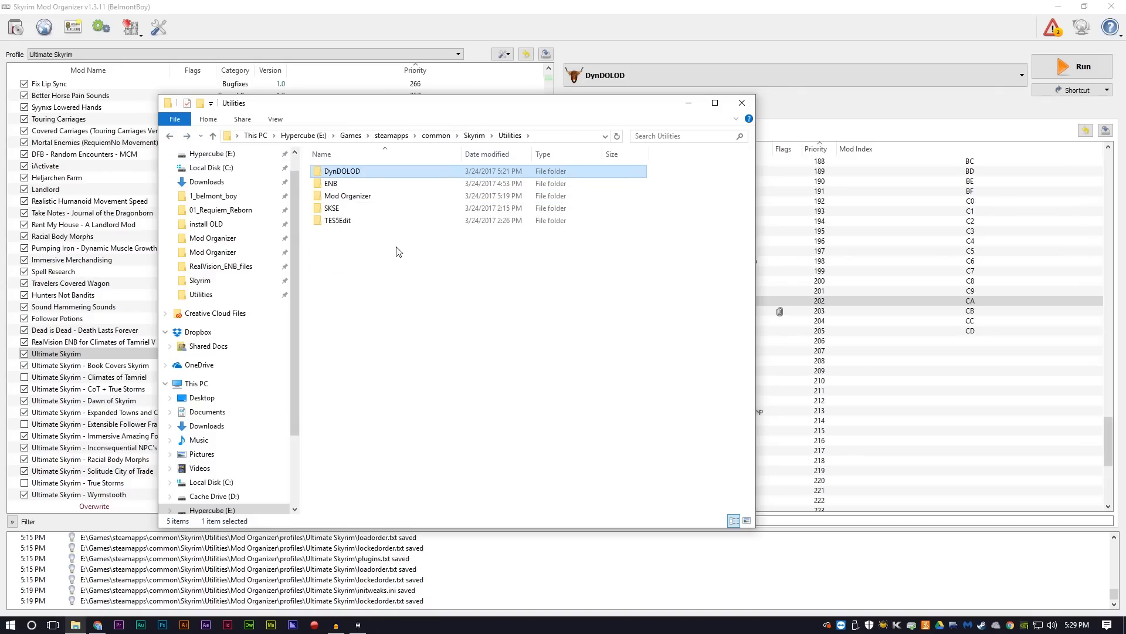
double_click(340, 198)
double_click(342, 234)
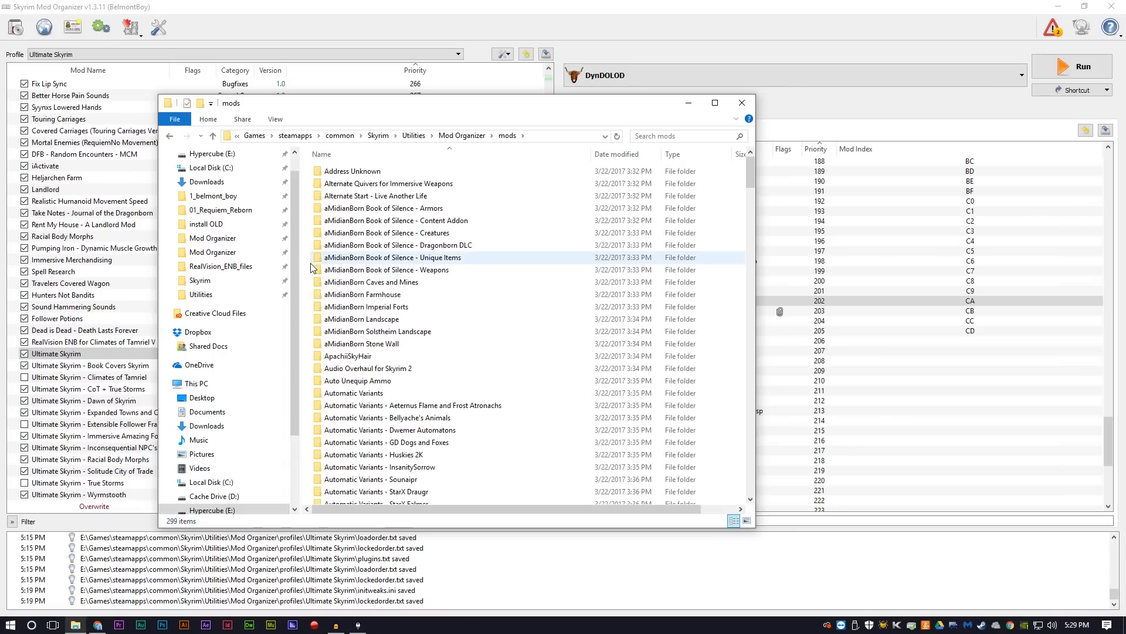
key(ctrl+v)
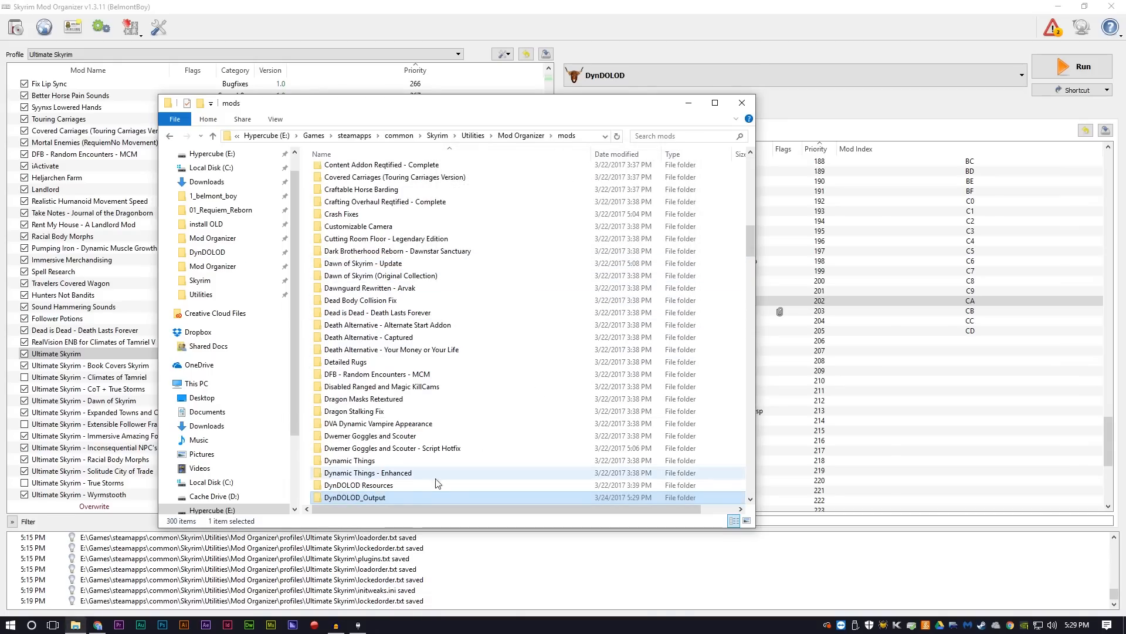
scroll(420, 482, down, 1)
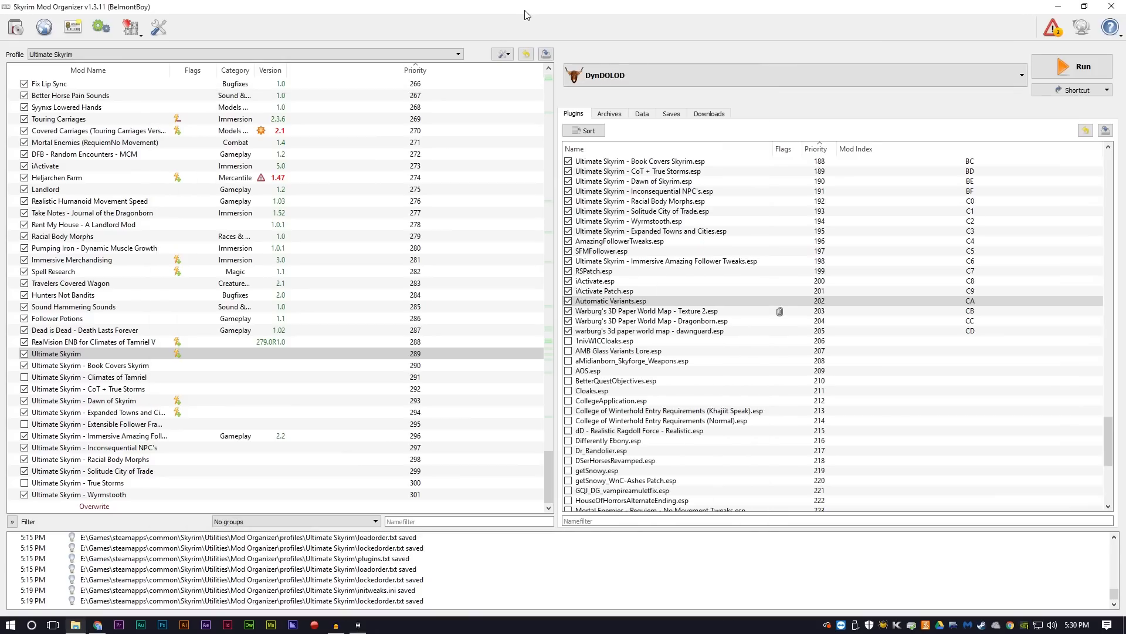
Step: Back in Mod Organizer, refresh the mod list and enable the DynDOLOD_Output mod
click(530, 15)
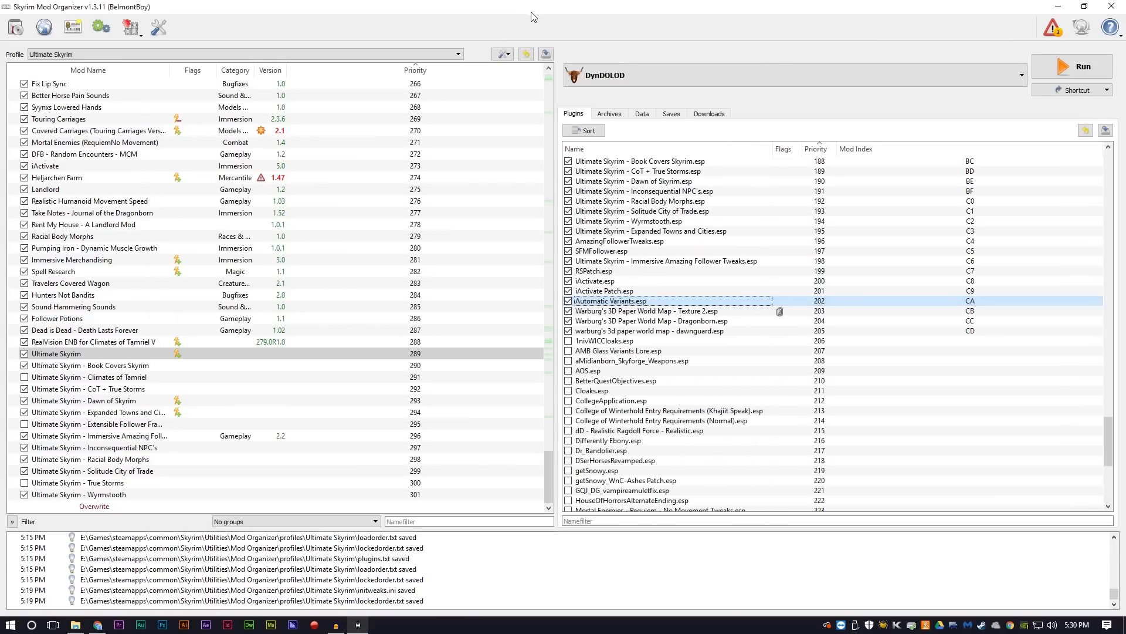
click(503, 55)
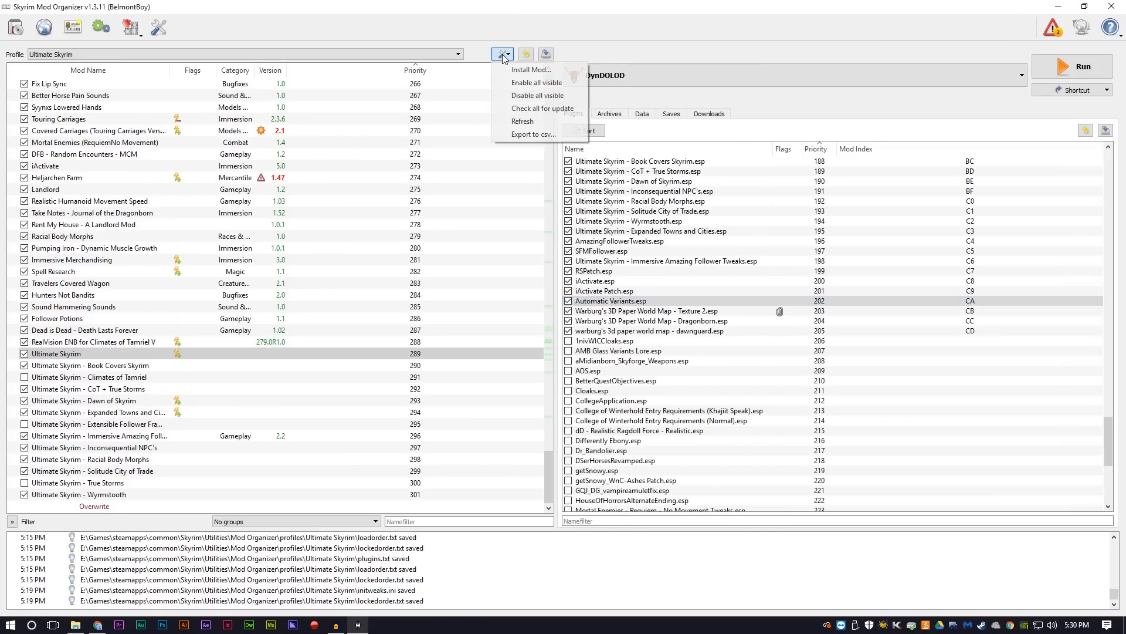
click(514, 124)
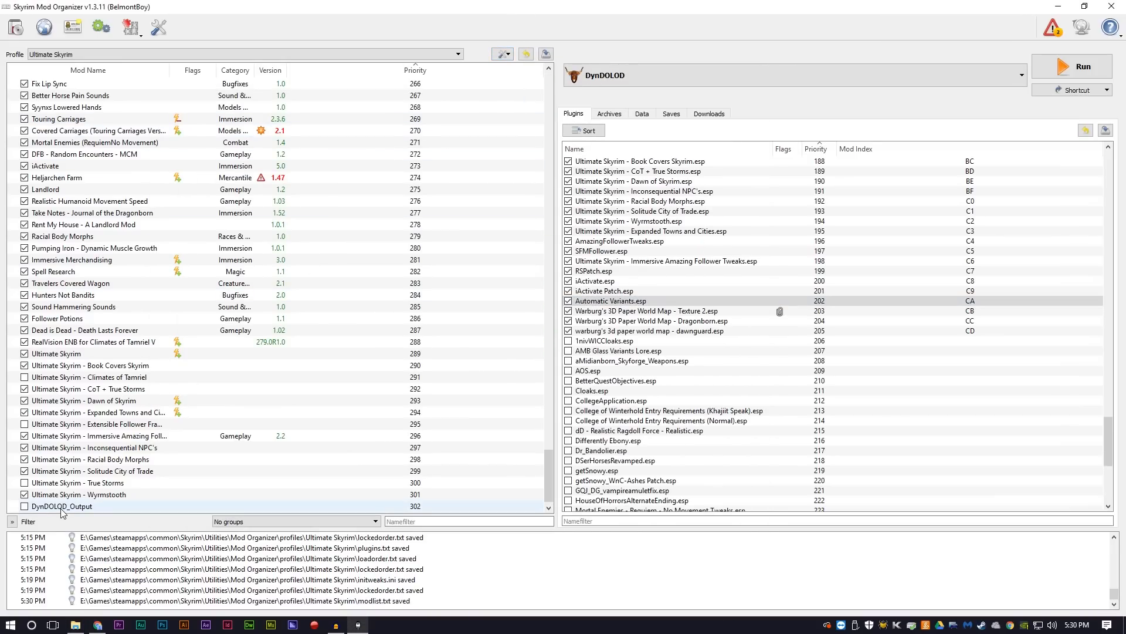
scroll(88, 344, down, 1)
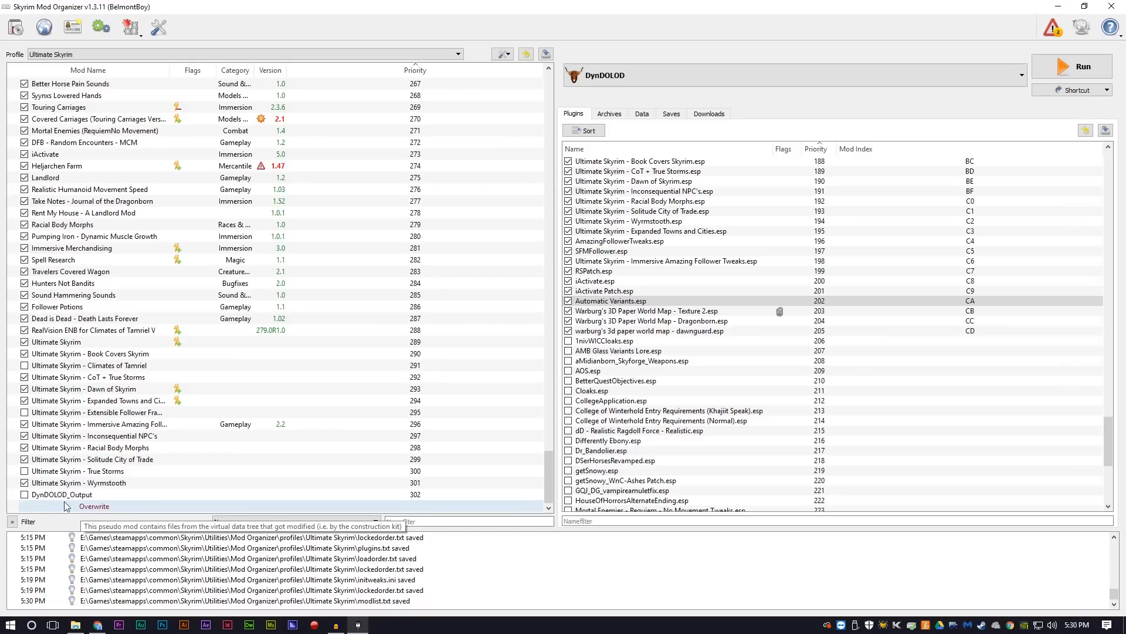
click(24, 494)
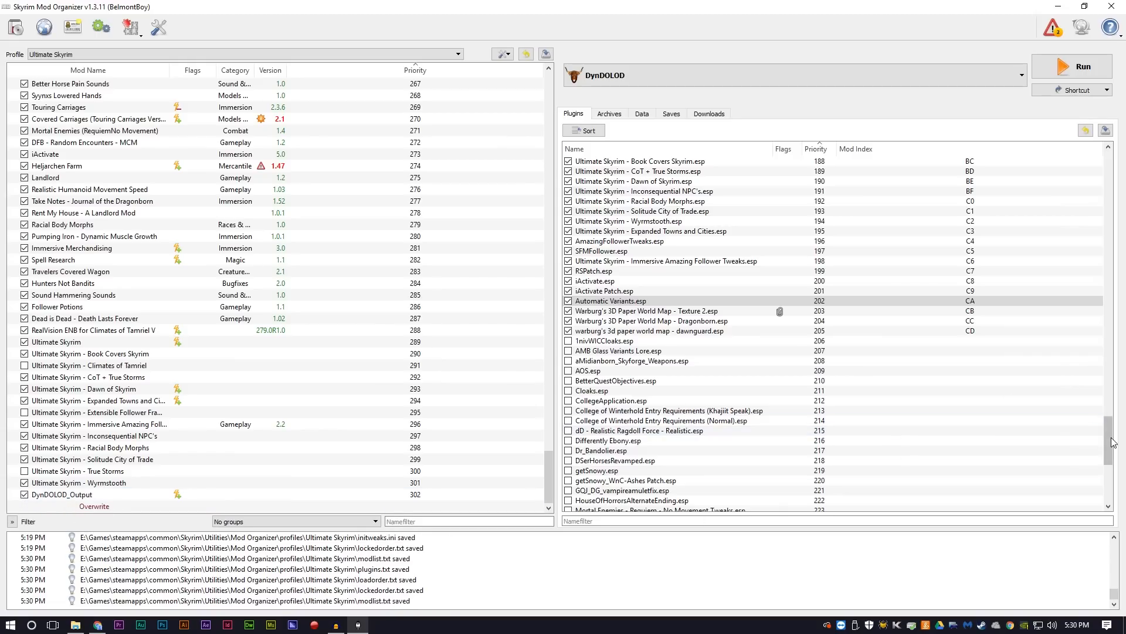
Step: Move the DynDOLOD.esp plugin directly below Automatic Variants.esp in the load order and disable it
scroll(730, 504, down, 9)
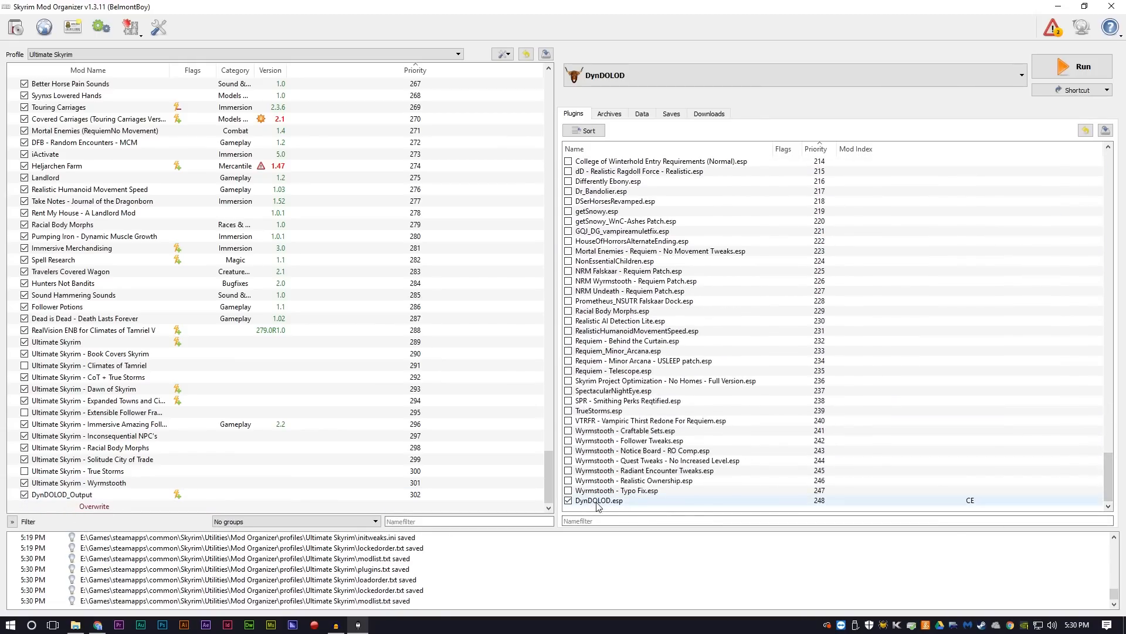
drag(596, 505, 626, 330)
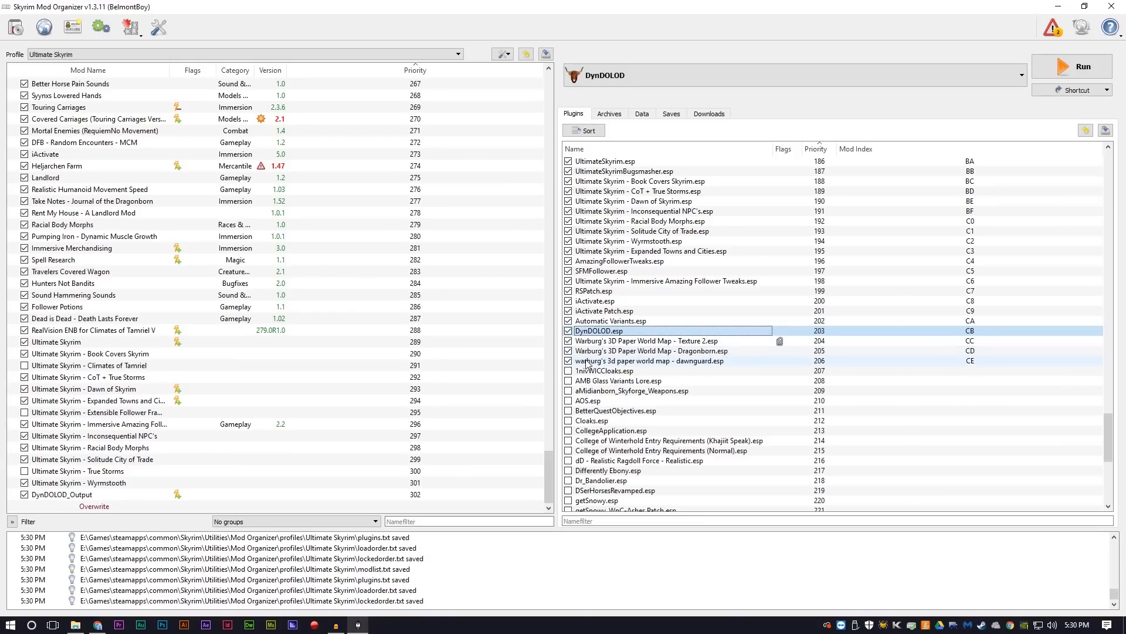
mouse_move(586, 333)
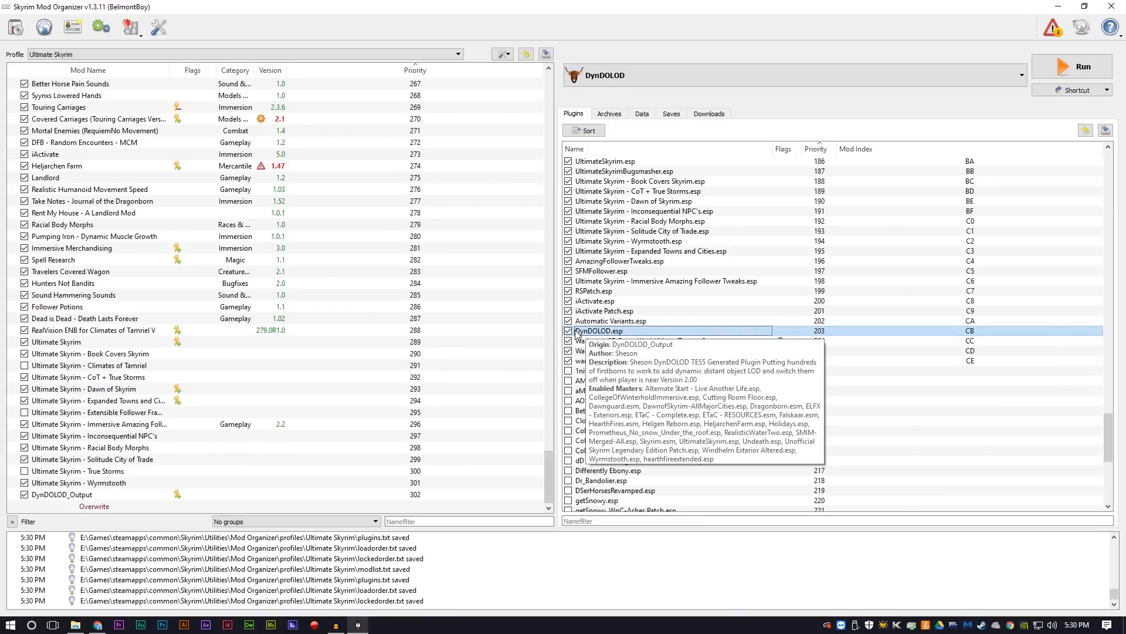
click(569, 332)
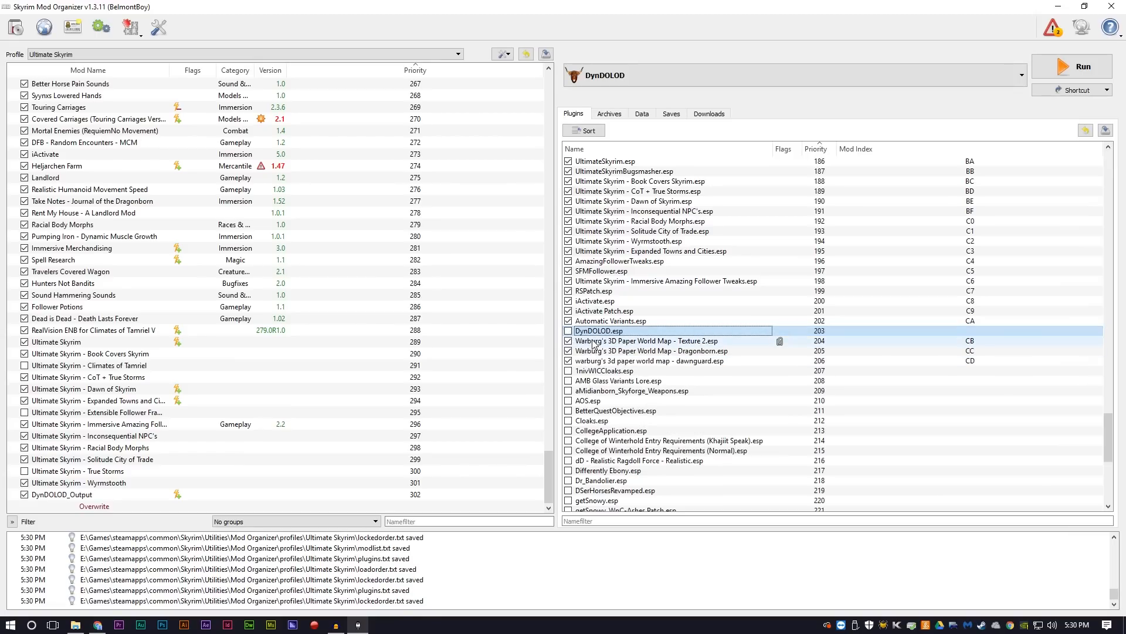
mouse_move(605, 337)
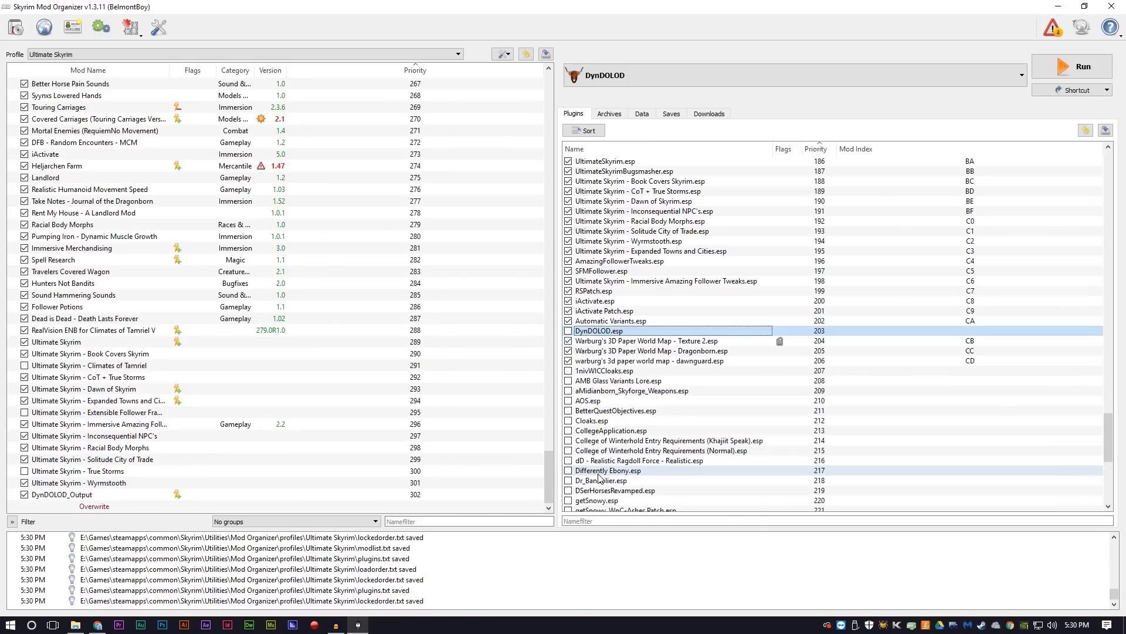
mouse_move(599, 475)
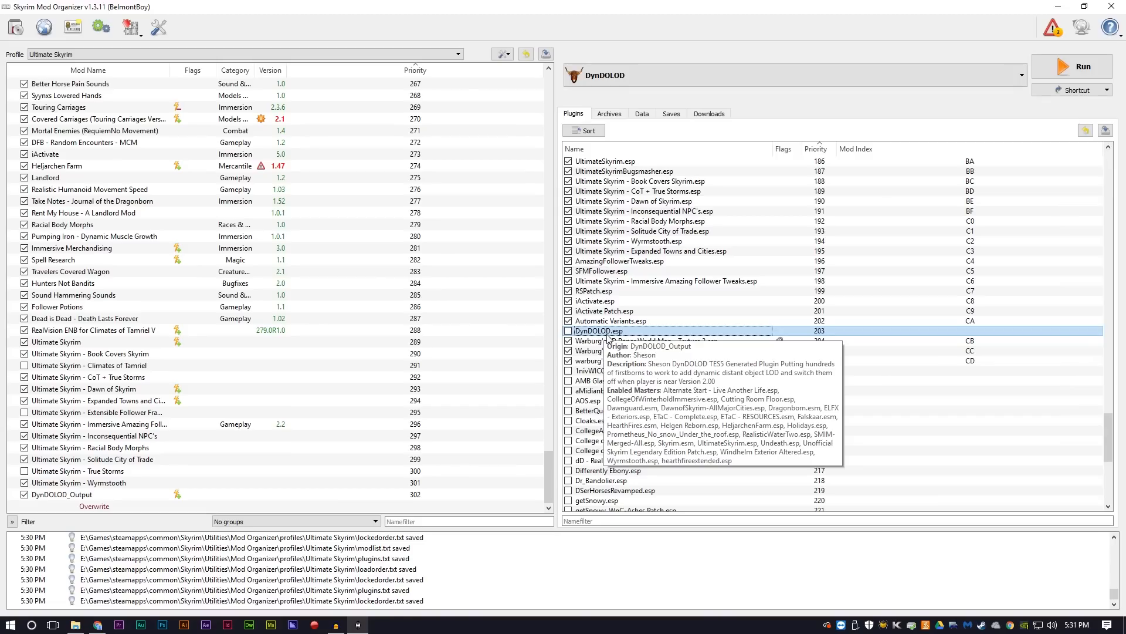
mouse_move(603, 376)
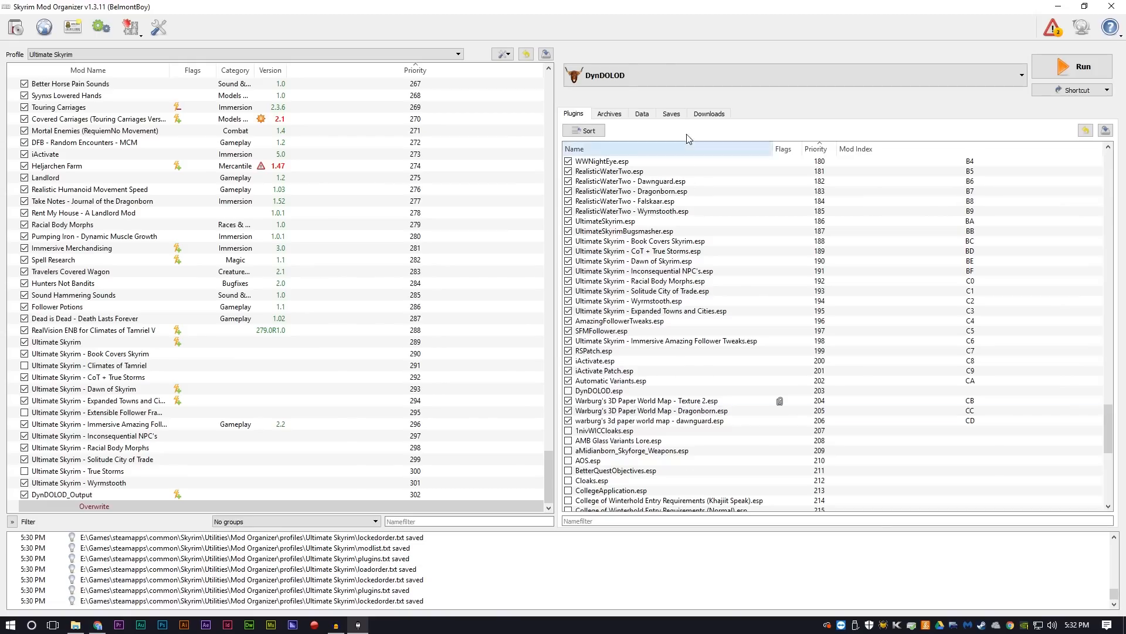
Step: Start a new entry in the executables list with the title Reqtificator
click(662, 71)
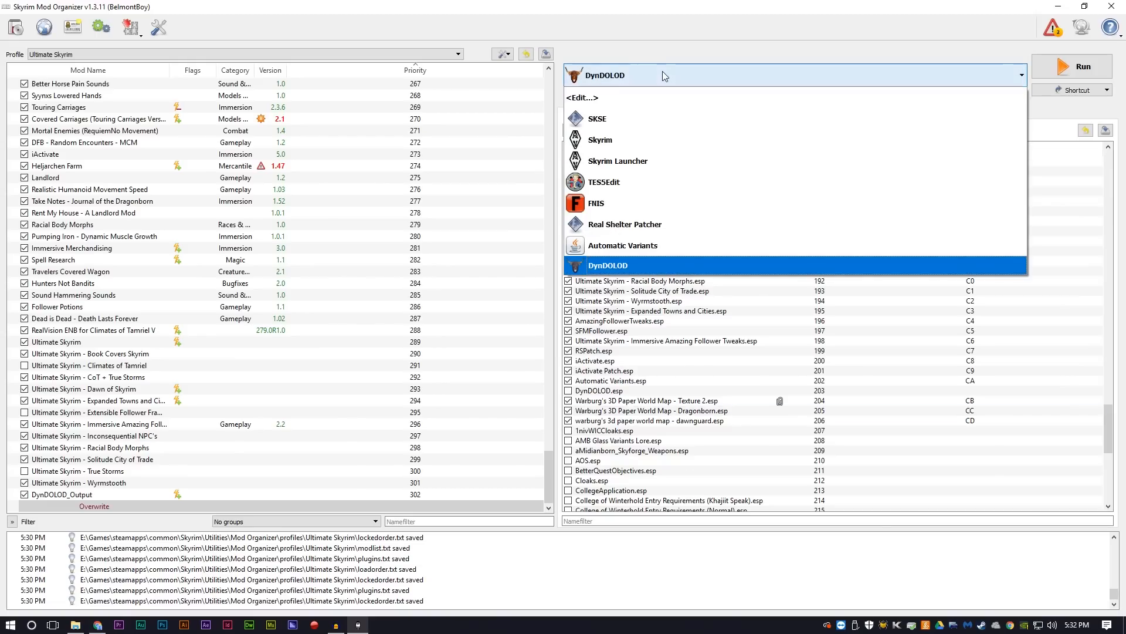
click(625, 96)
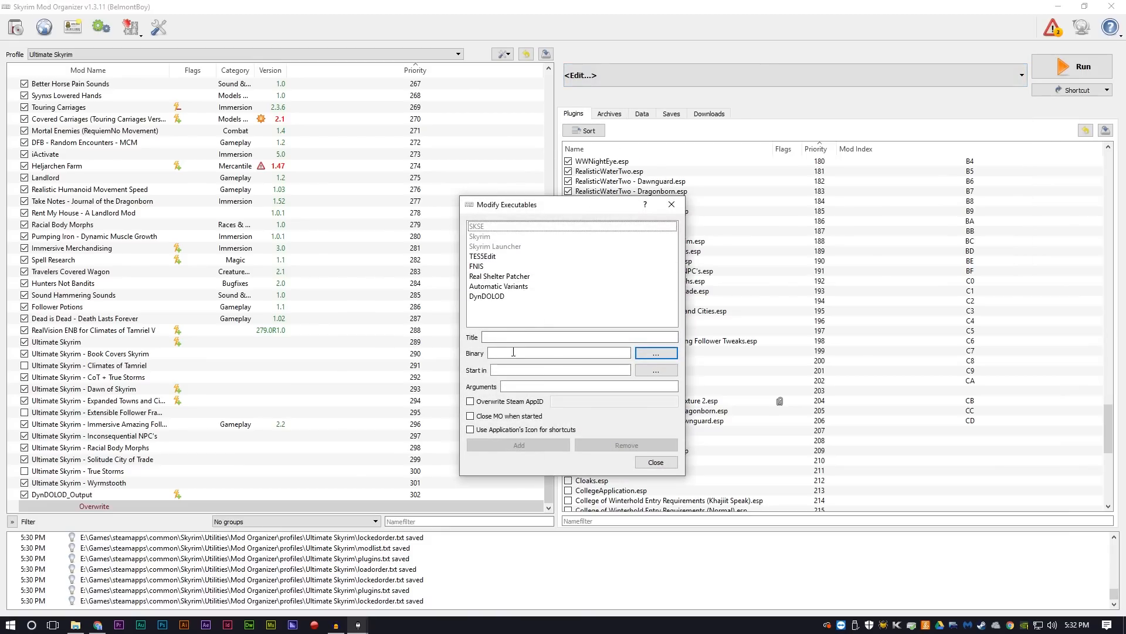
click(503, 336)
text(Reqtificator)
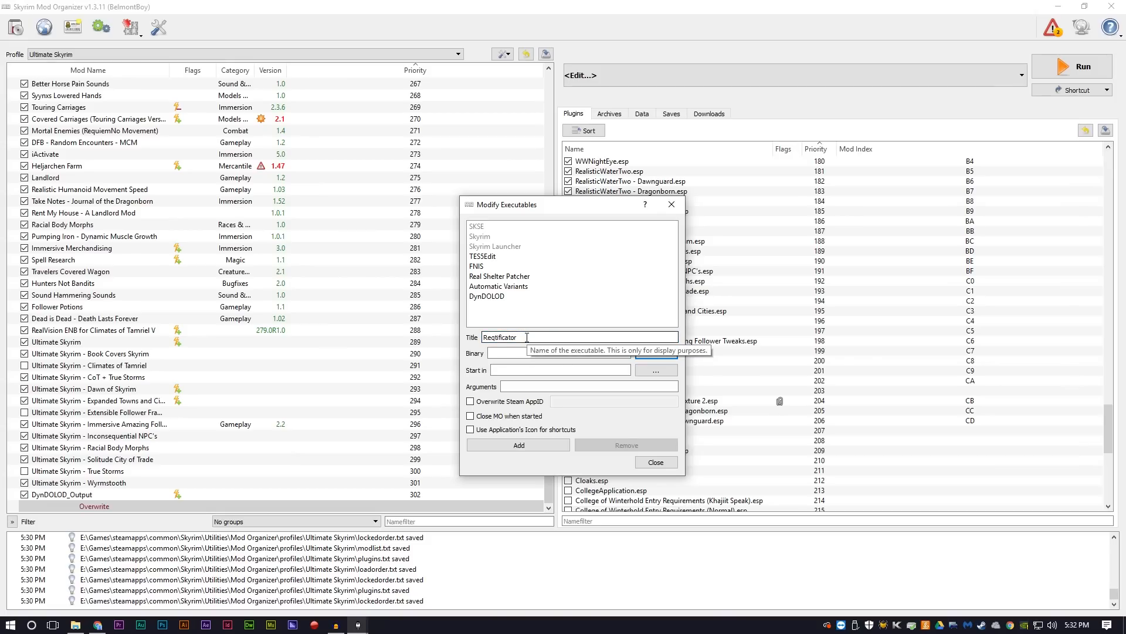
Step: Set its binary to Reqtificator.jar from Mod Organizer\mods\Requiem\SkyProc Patchers\Requiem and add the entry to the executables list
click(657, 354)
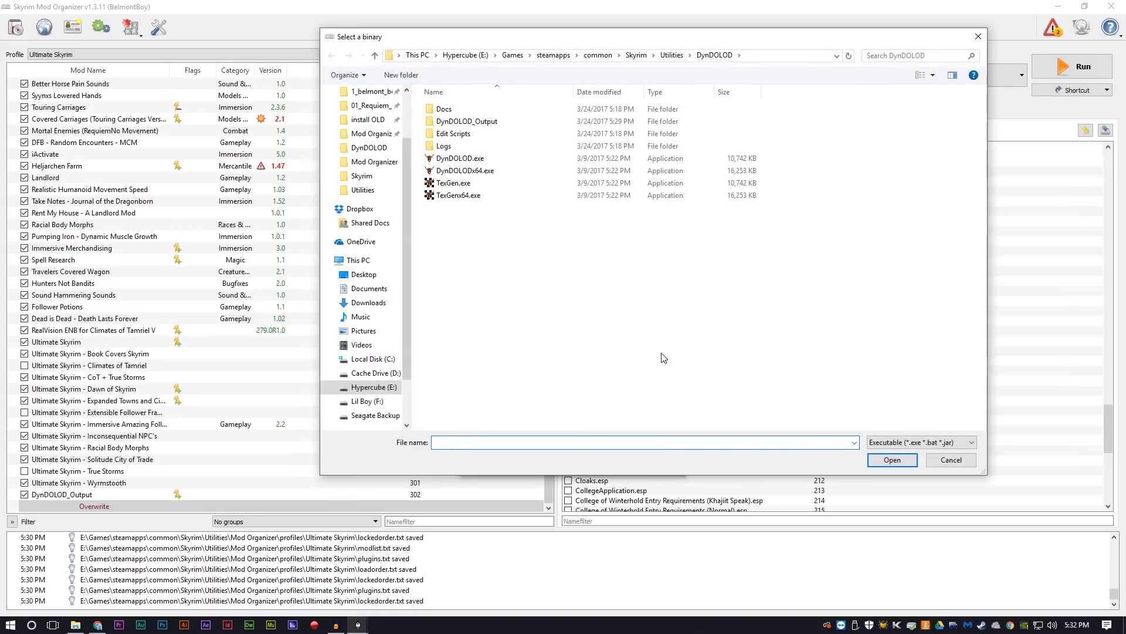
click(635, 55)
double_click(467, 185)
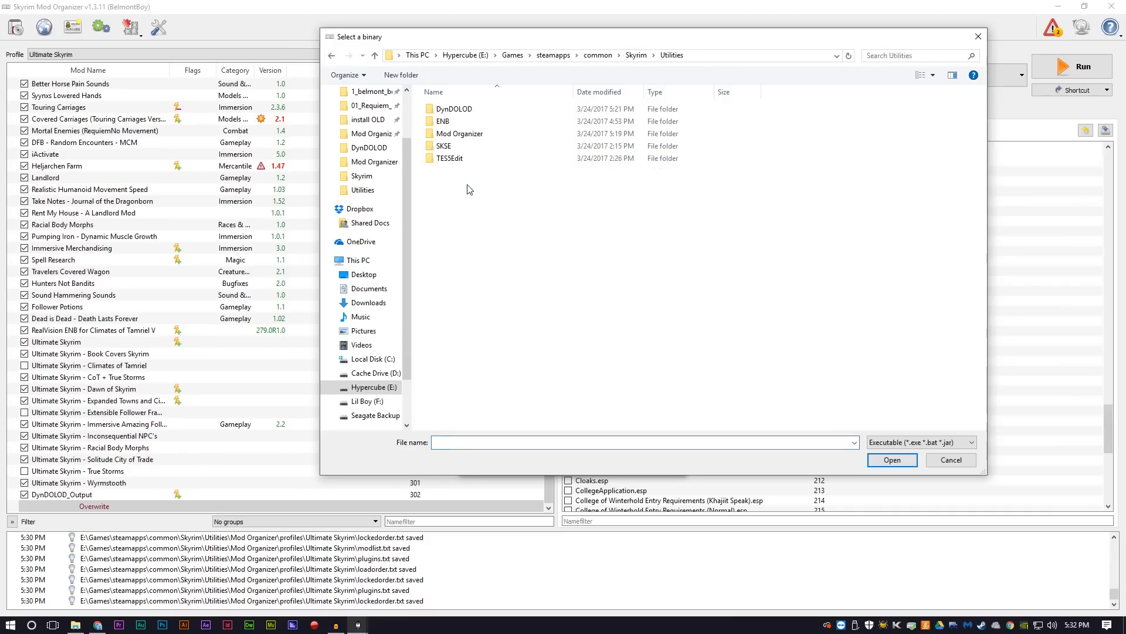
double_click(448, 122)
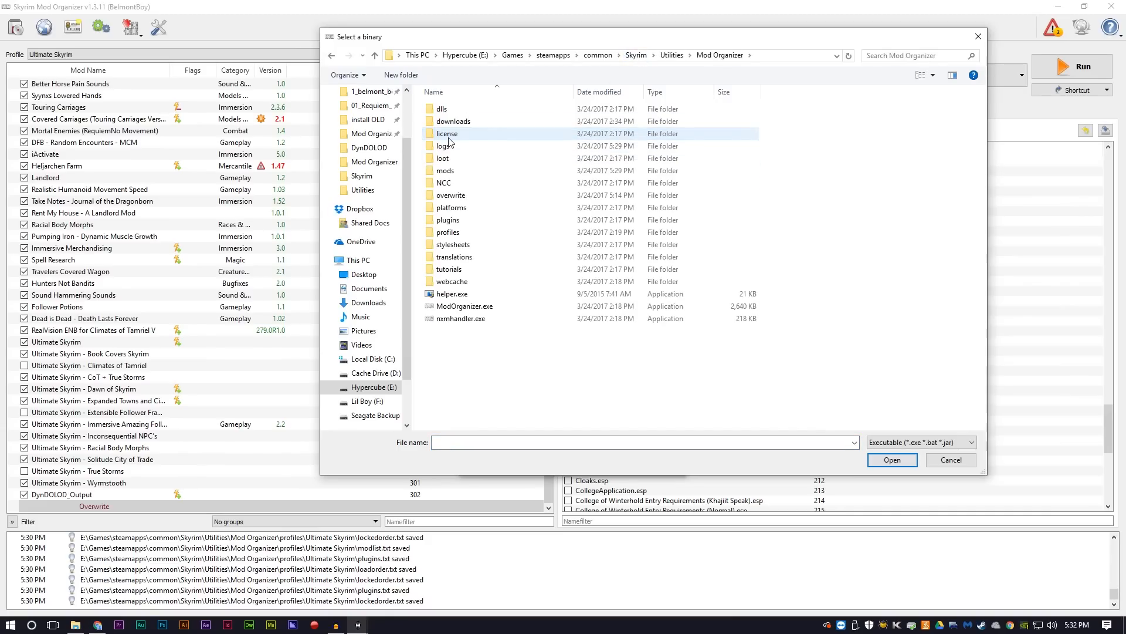
double_click(446, 170)
scroll(492, 289, down, 5)
scroll(492, 289, down, 20)
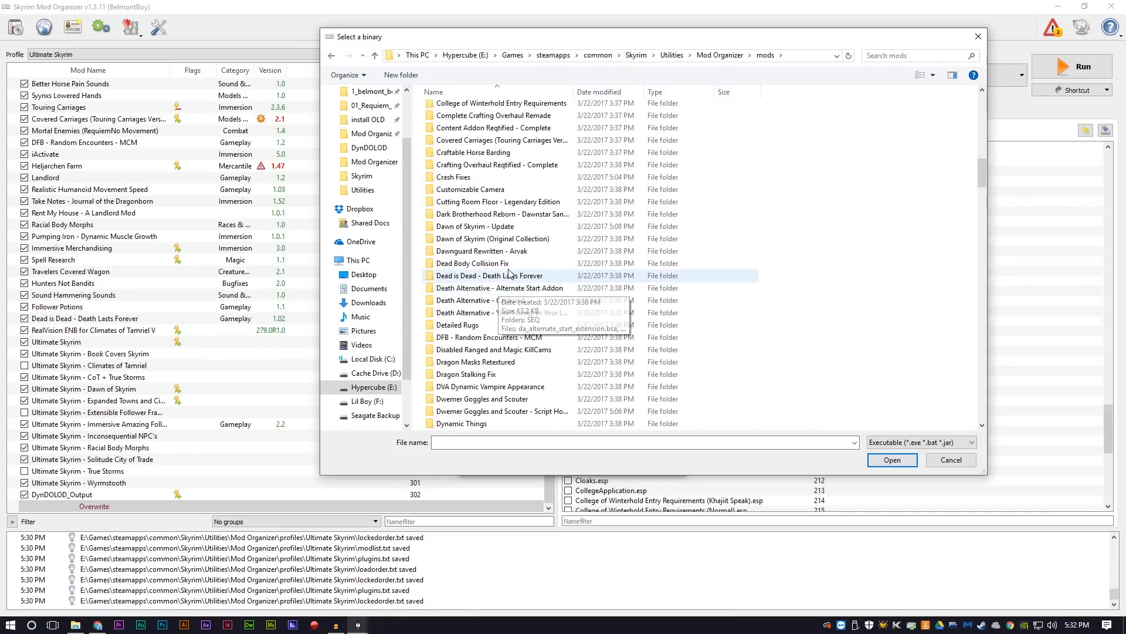
scroll(509, 274, down, 20)
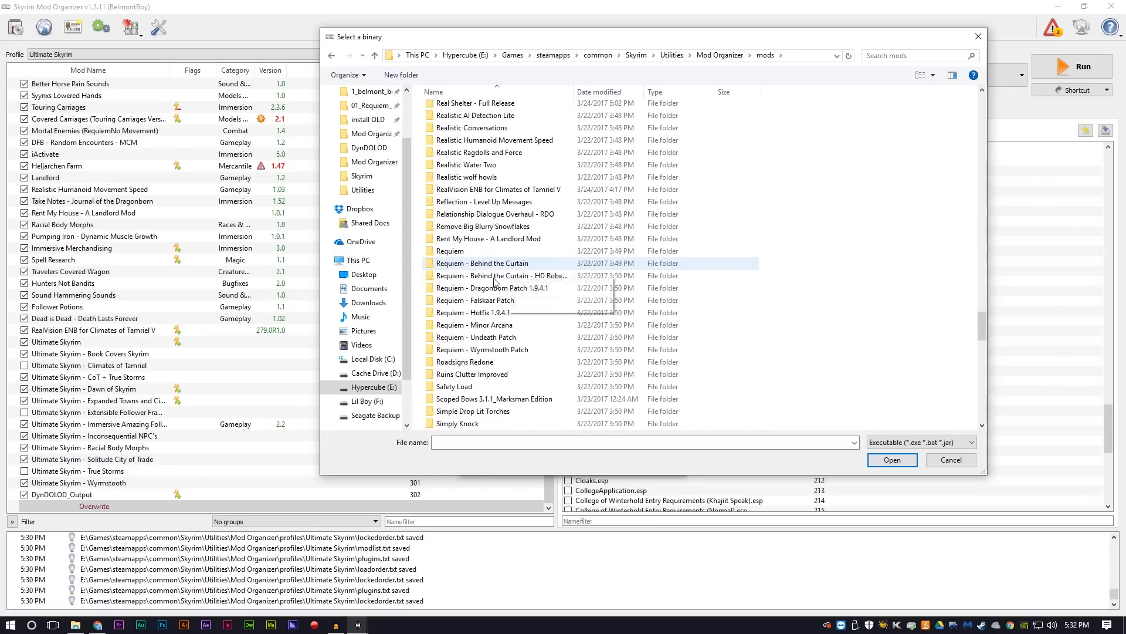
double_click(462, 251)
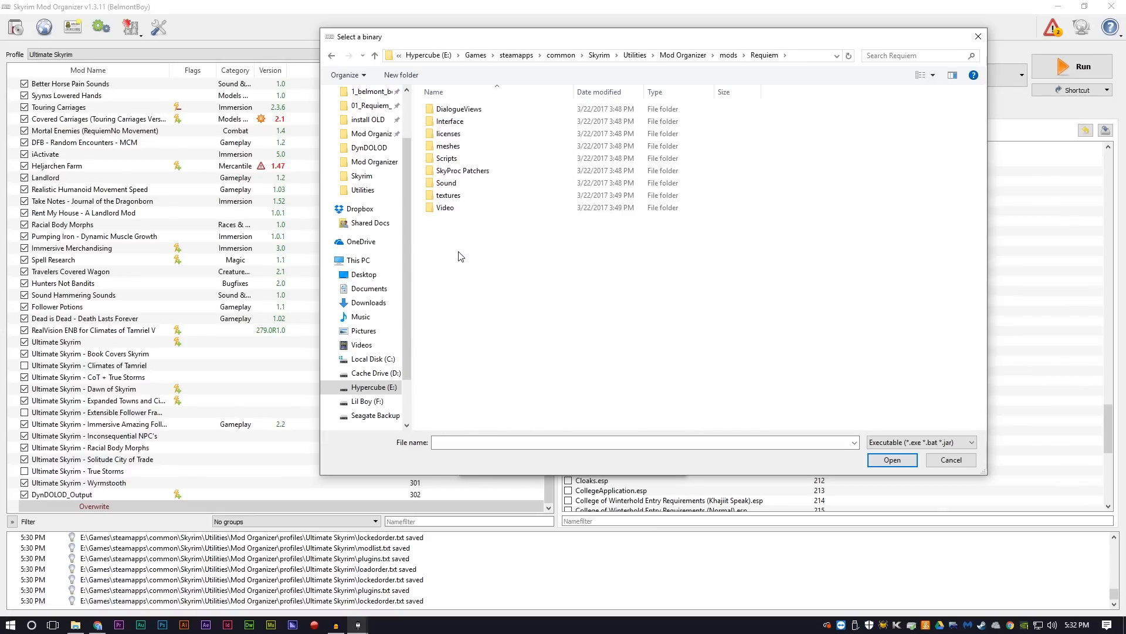
double_click(476, 176)
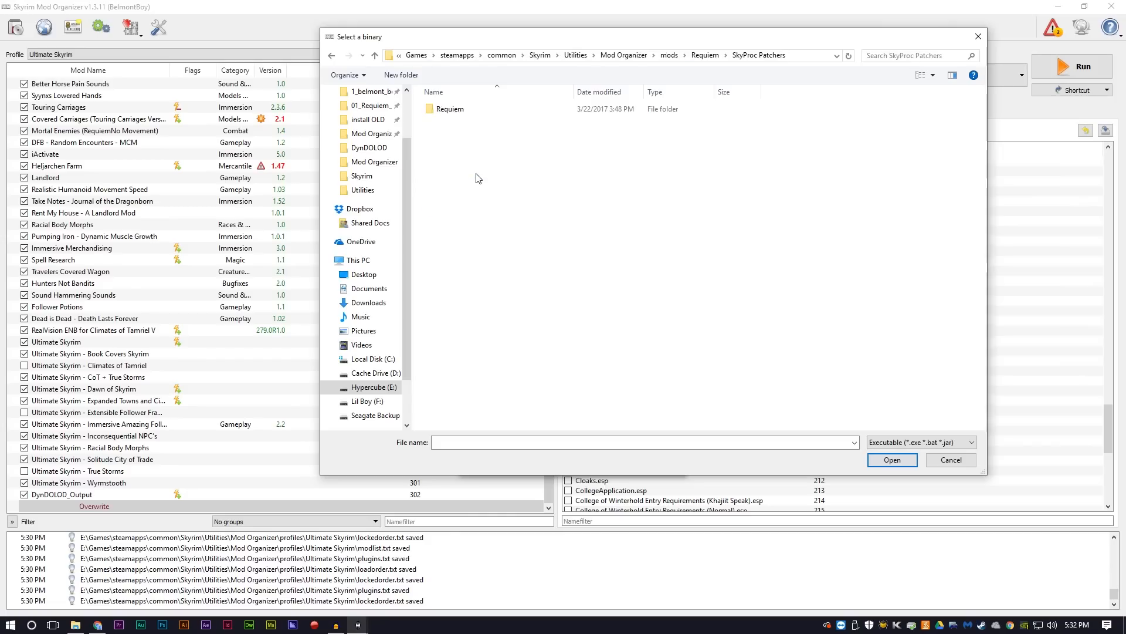
double_click(453, 109)
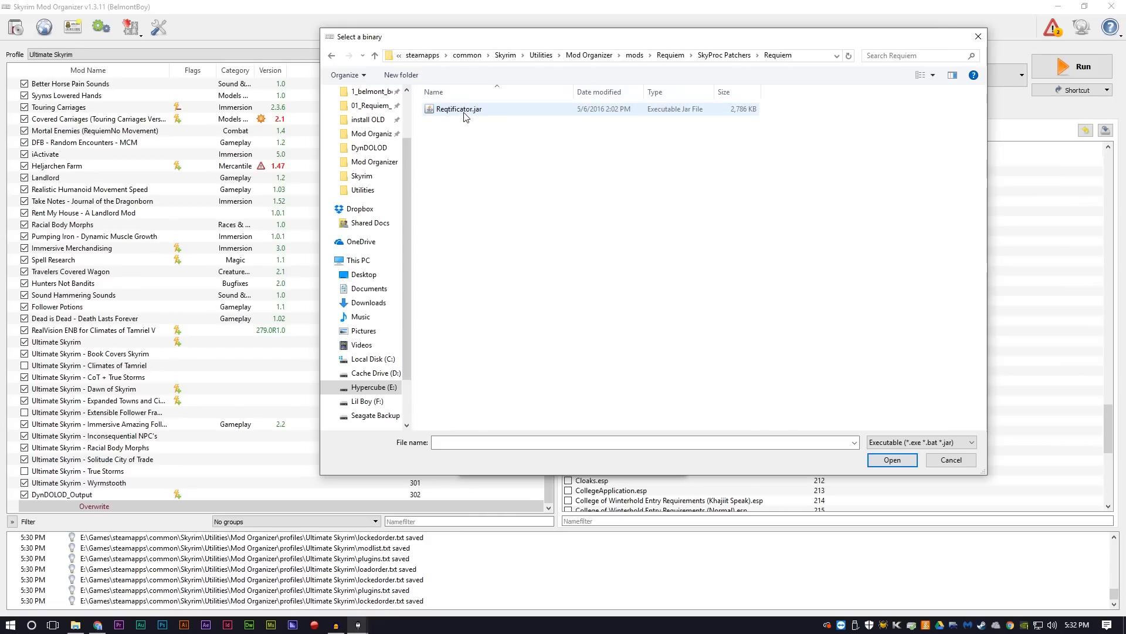
double_click(460, 109)
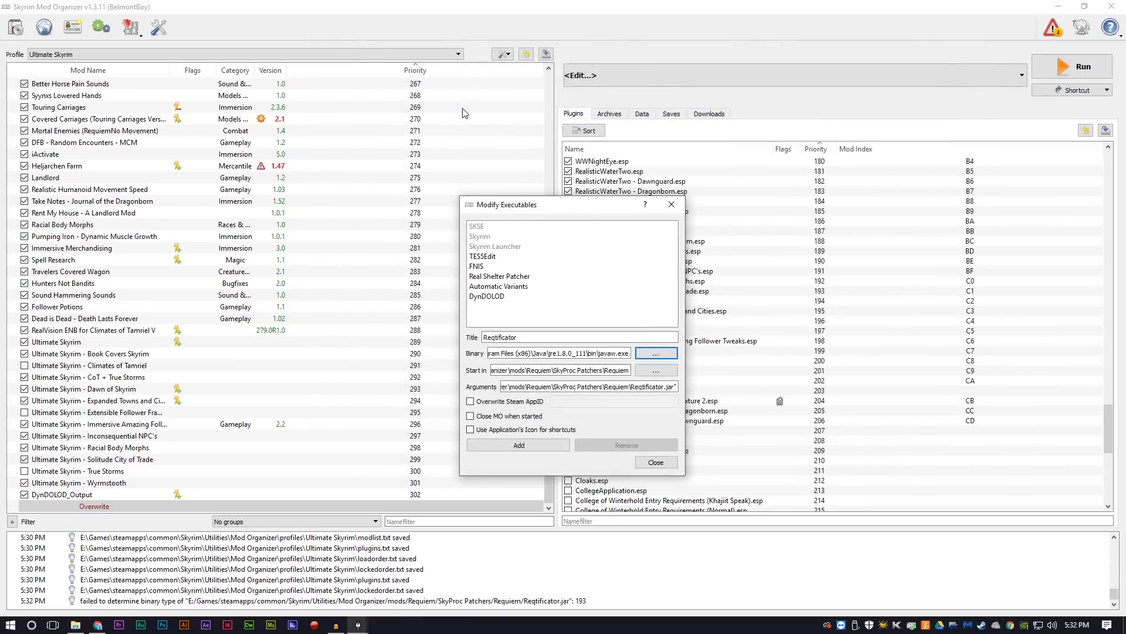
click(531, 450)
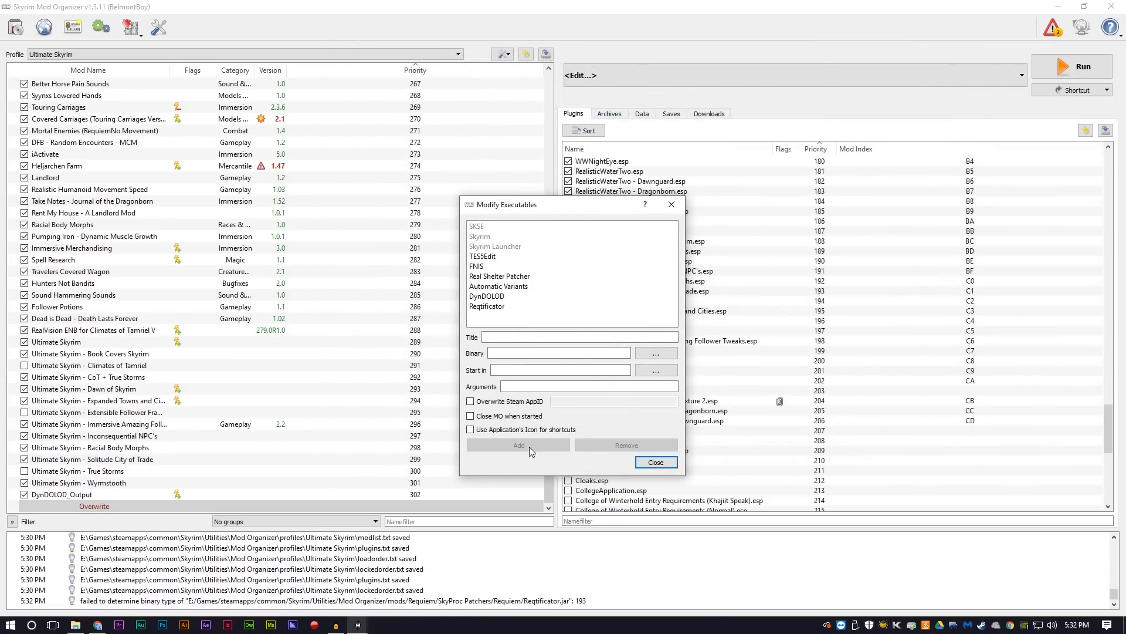
click(652, 462)
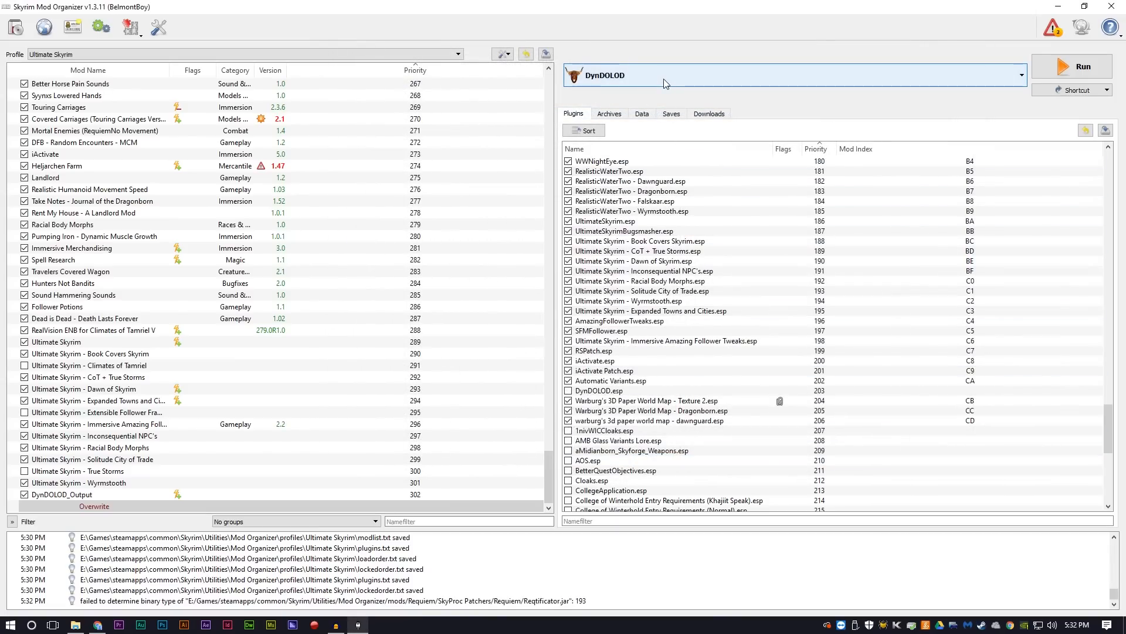
Step: Run the Reqtificator to build the Requiem patch, ignoring the load order warning from now on and confirming that this is a new game
click(663, 78)
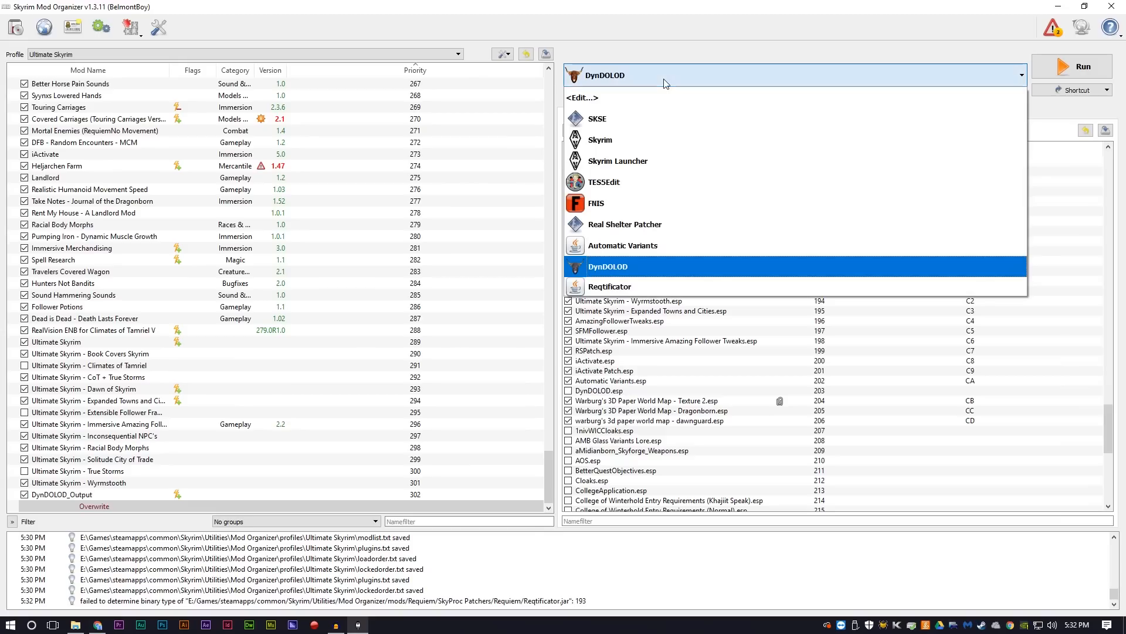
click(621, 287)
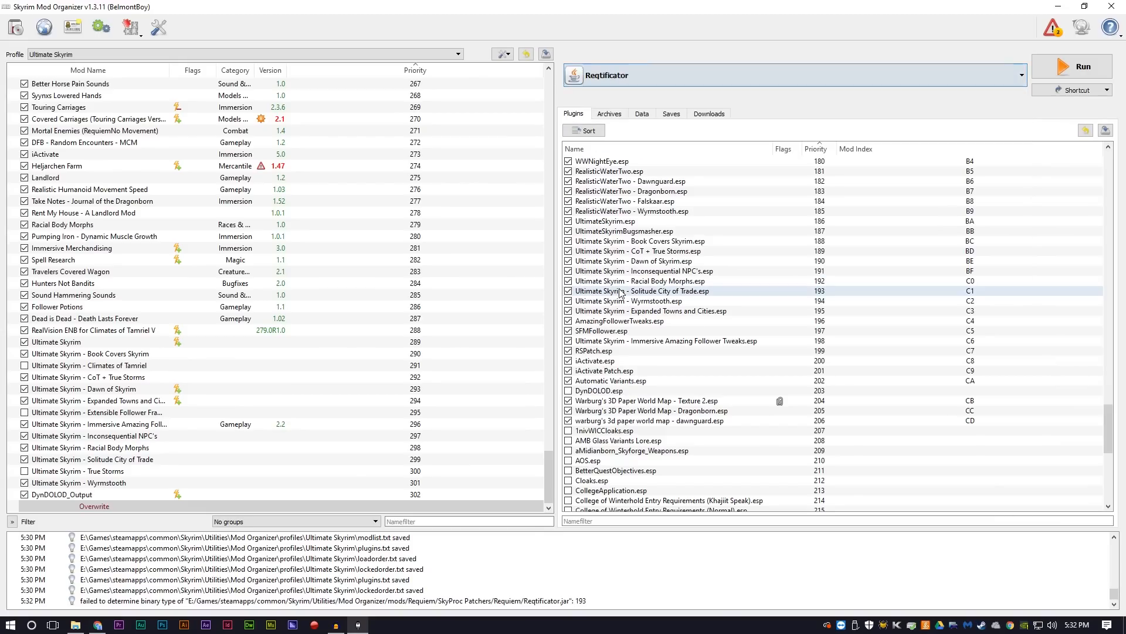
click(1093, 70)
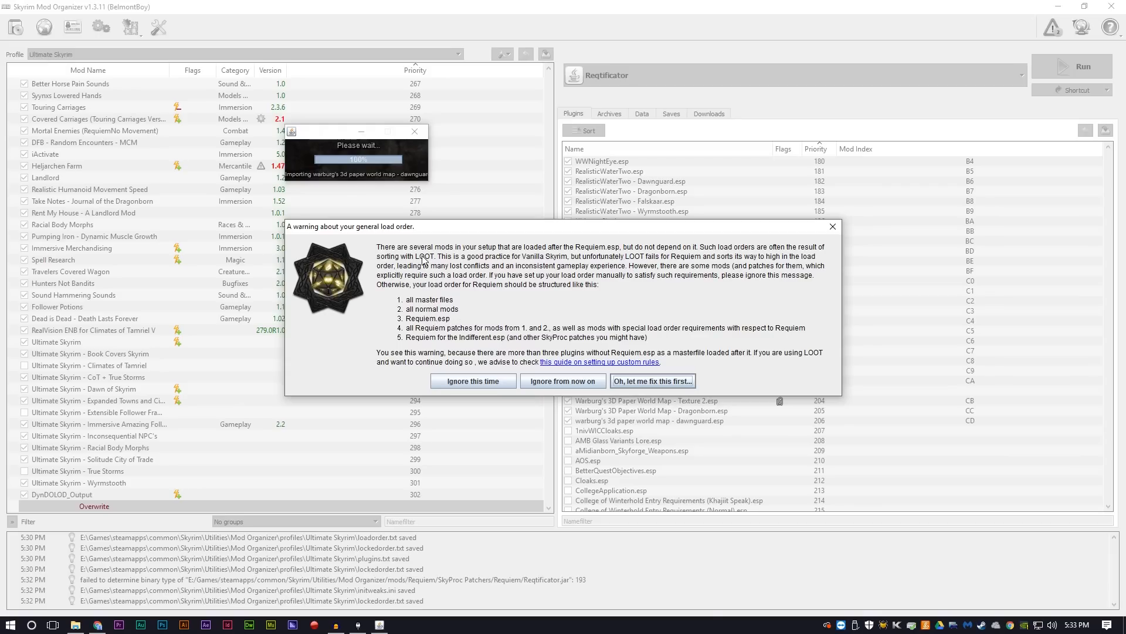
click(550, 383)
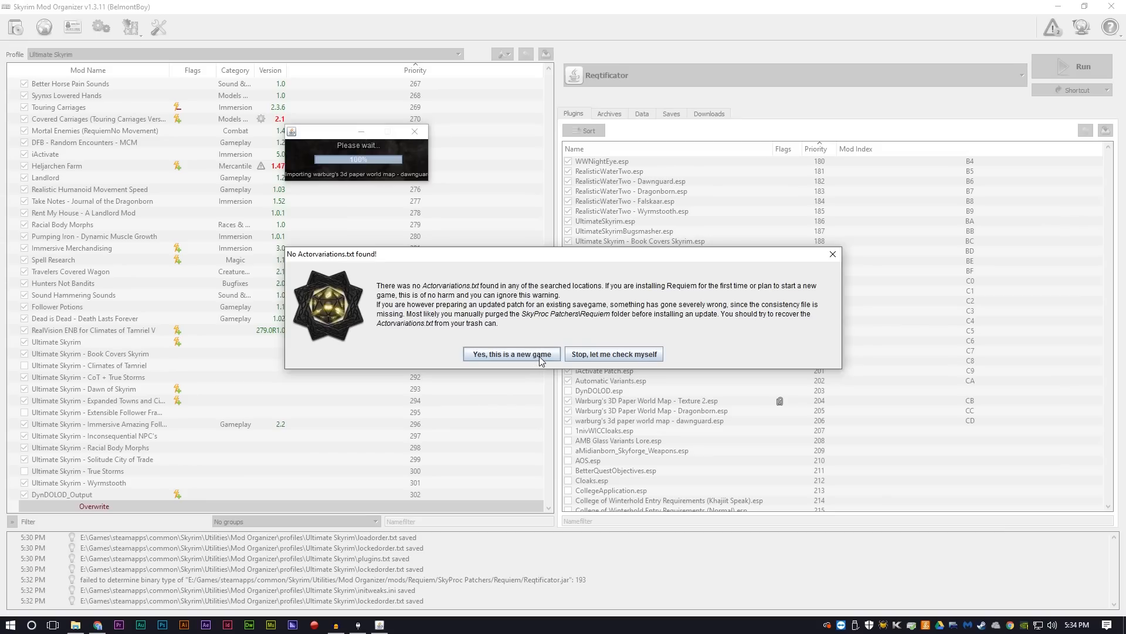
click(511, 354)
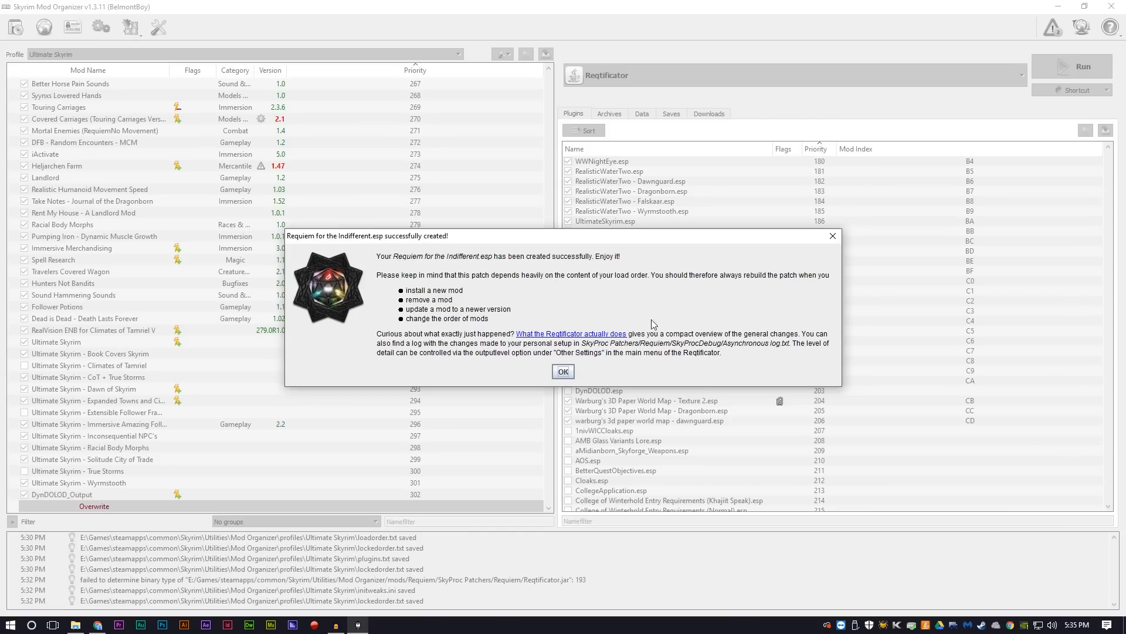
click(564, 371)
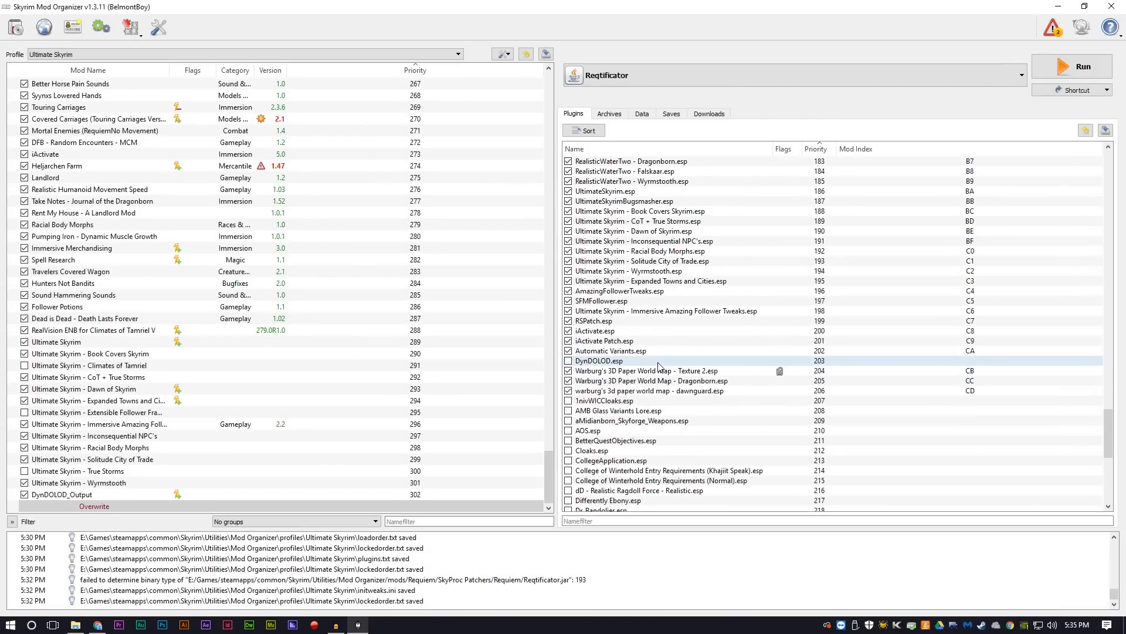
Step: Enable the Requiem for the Indifferent.esp plugin and move it directly below DynDOLOD.esp in the load order
scroll(658, 365, down, 10)
click(658, 363)
scroll(658, 363, down, 1)
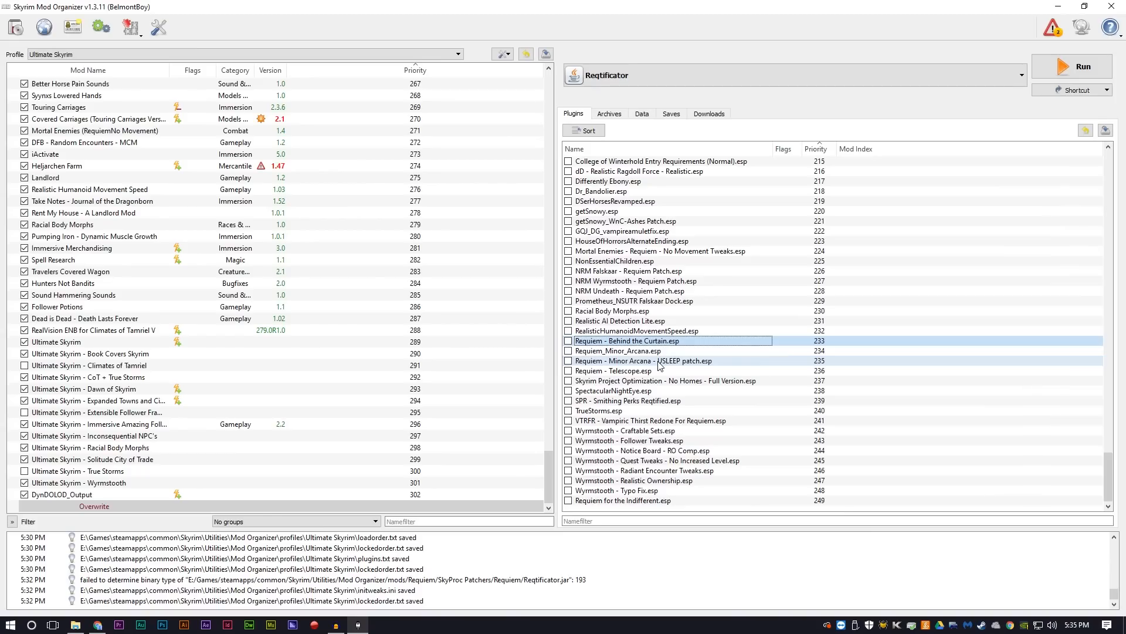
click(598, 502)
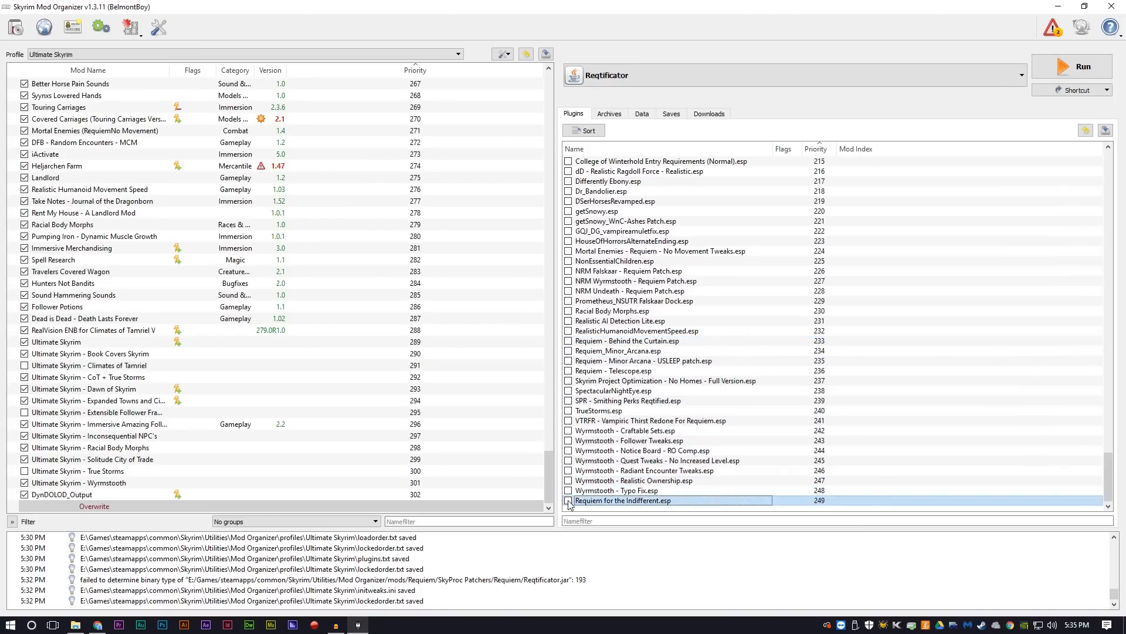
click(568, 500)
drag(592, 502, 603, 271)
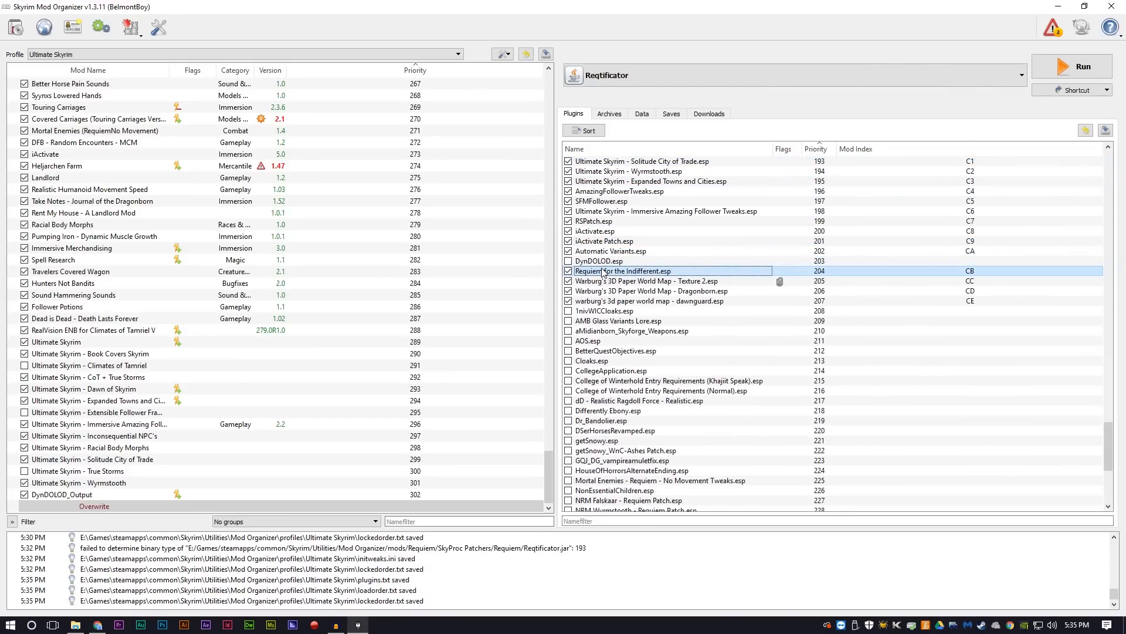
scroll(661, 453, up, 4)
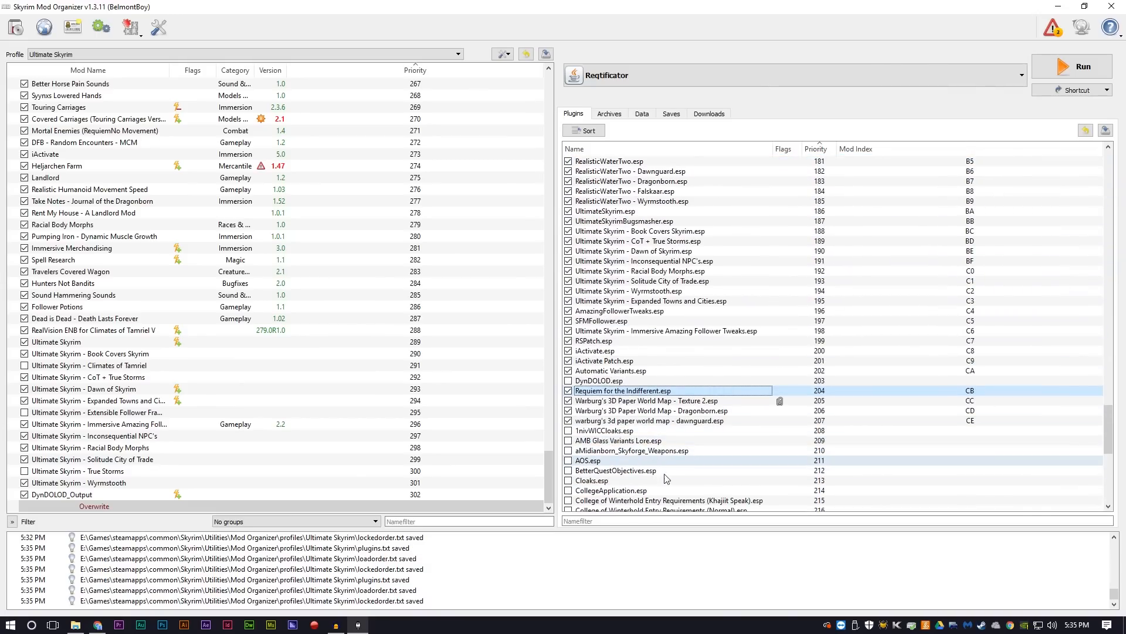
mouse_move(697, 484)
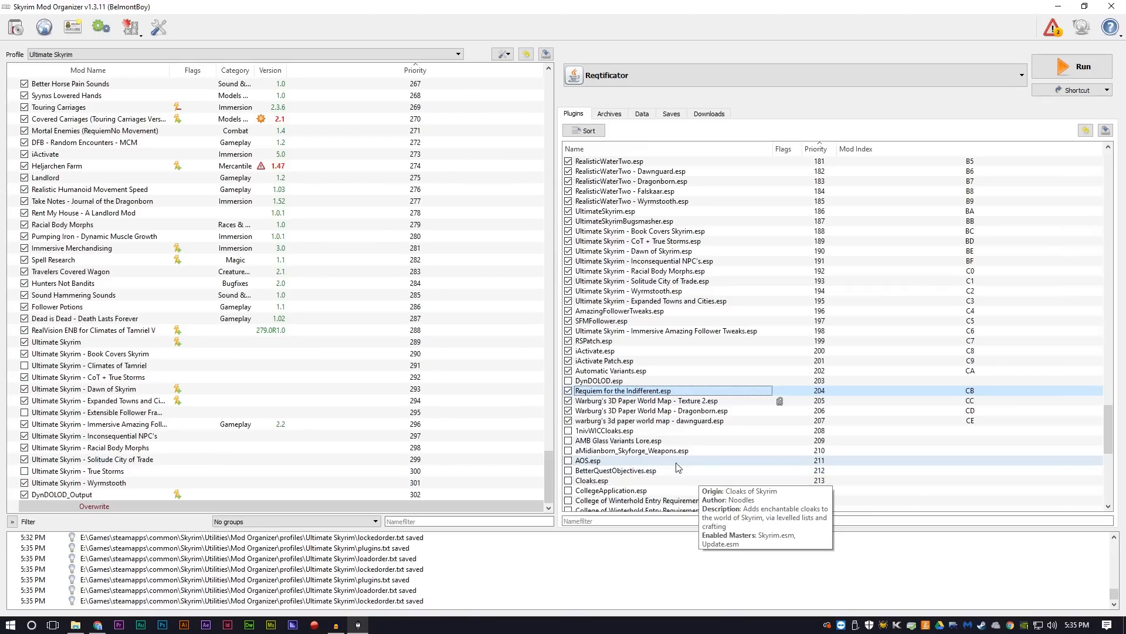
mouse_move(677, 465)
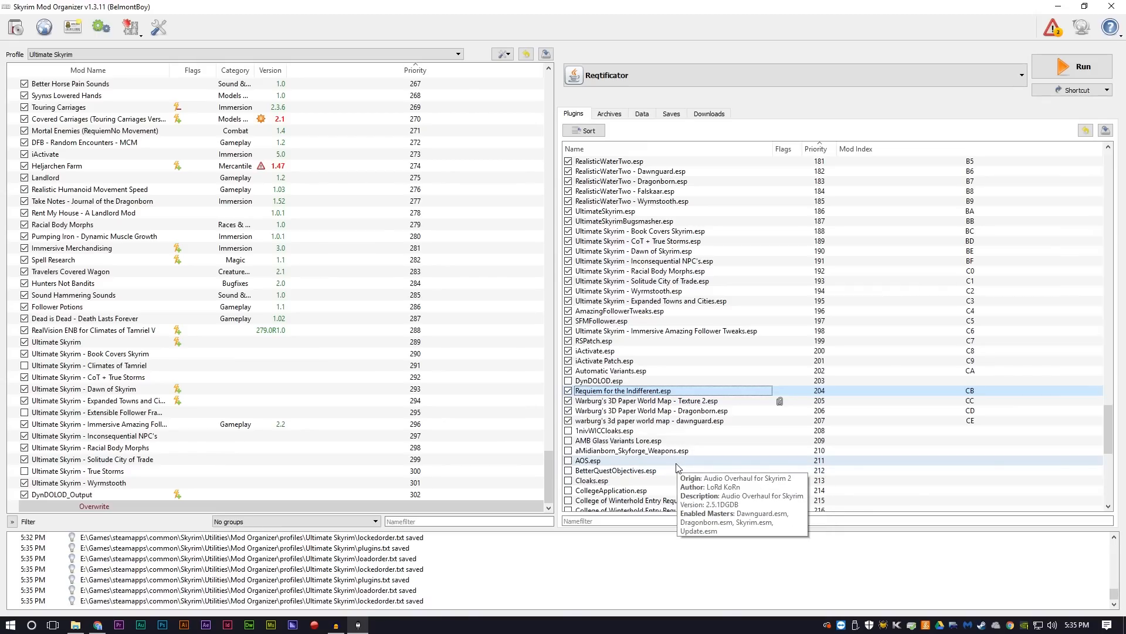